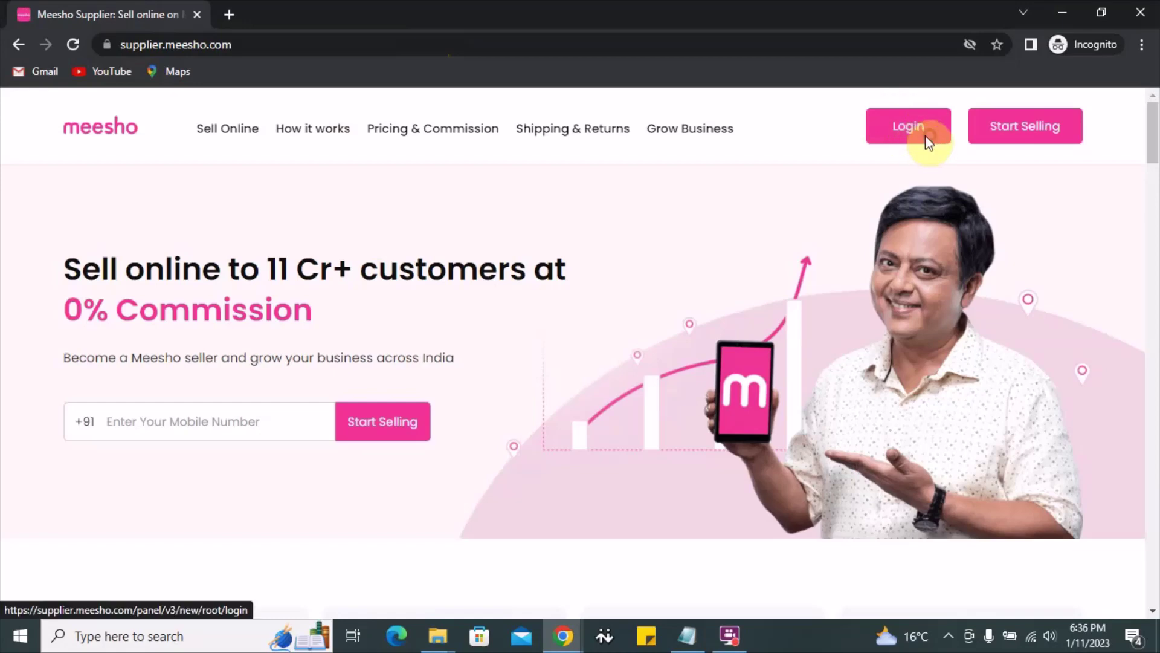
- Open the supplier login page, then switch to the browser window with the signed-in supplier panel
click(921, 141)
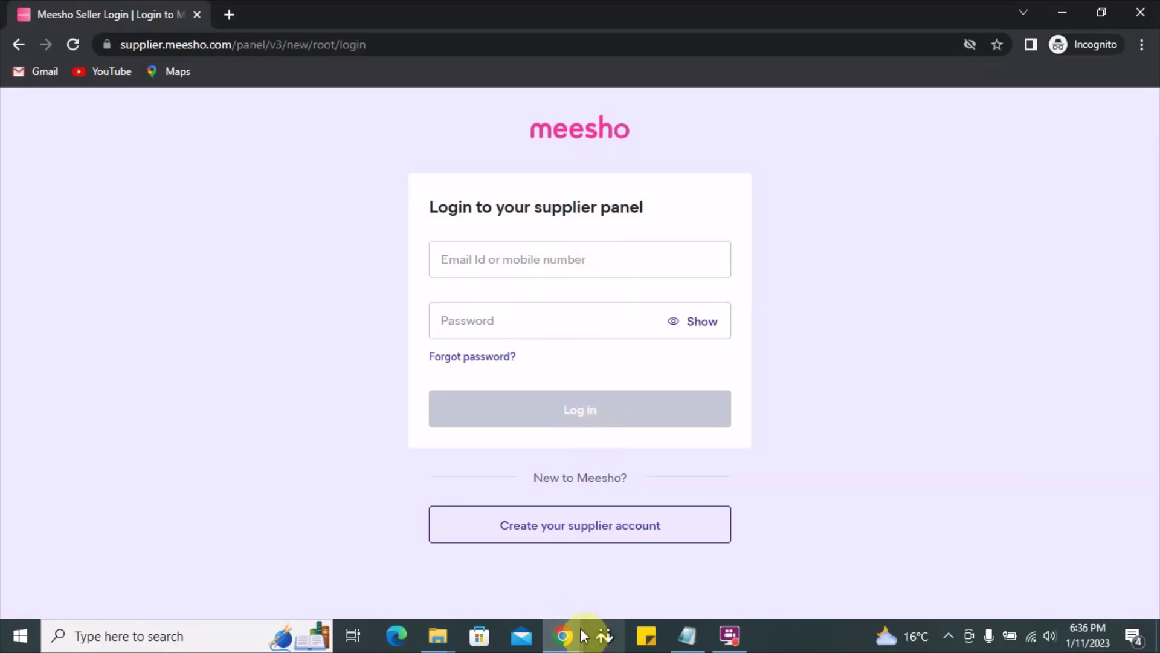
click(548, 625)
click(547, 562)
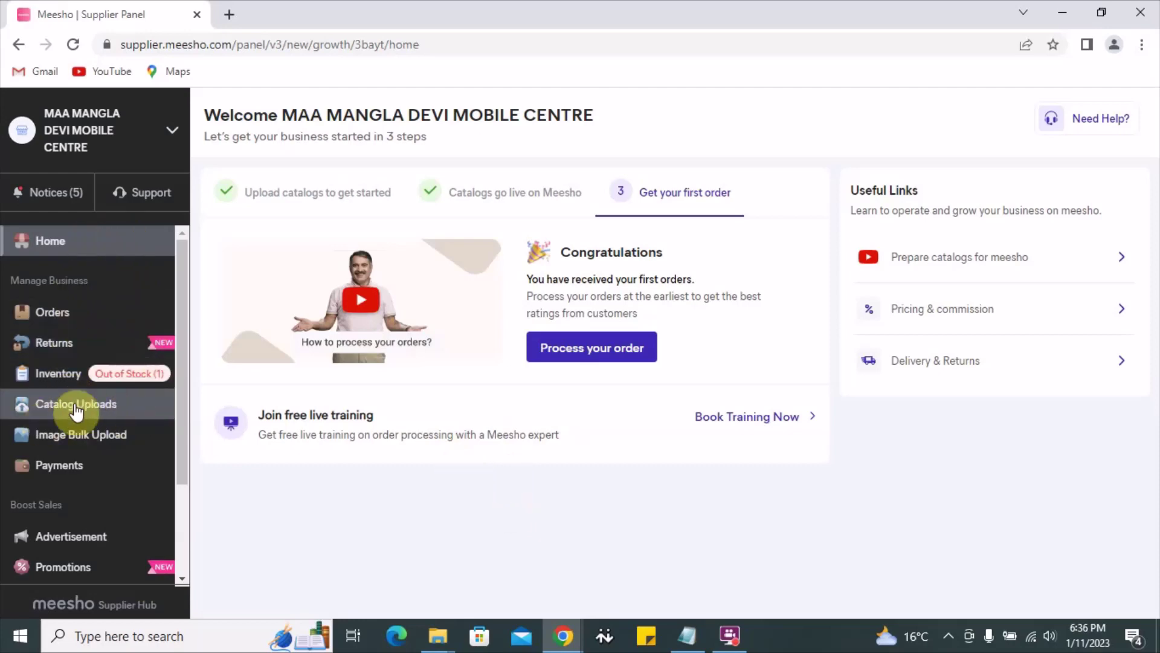
- Start a single catalog upload, search the categories for Saree and choose Sarees in Women Fashion
click(133, 410)
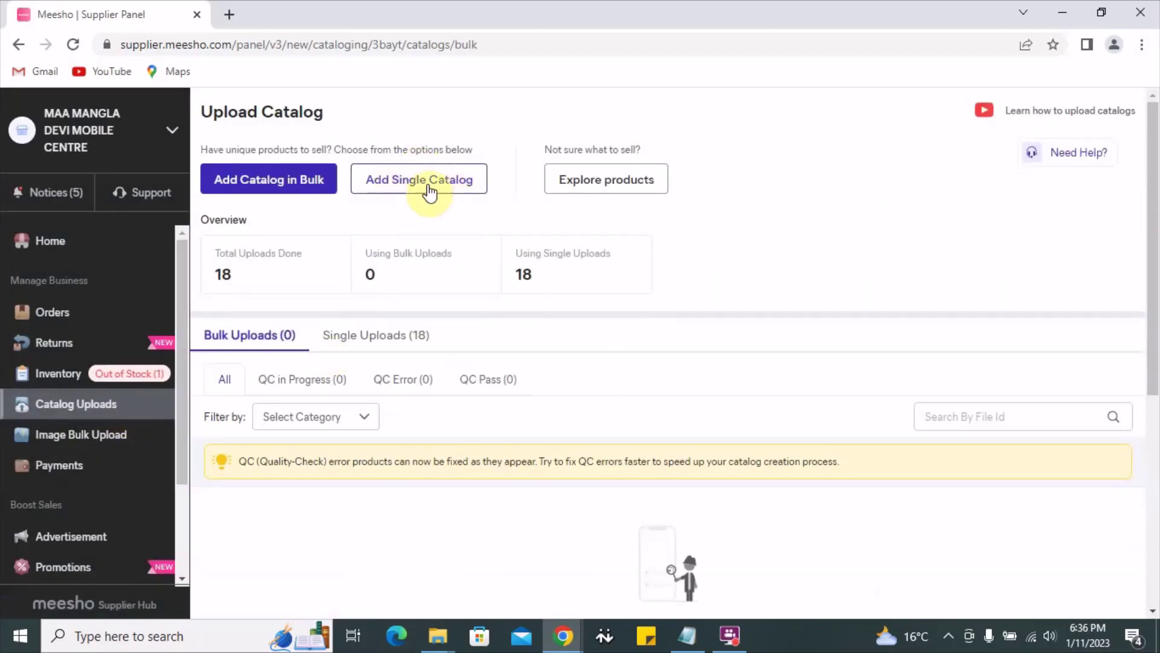
click(448, 180)
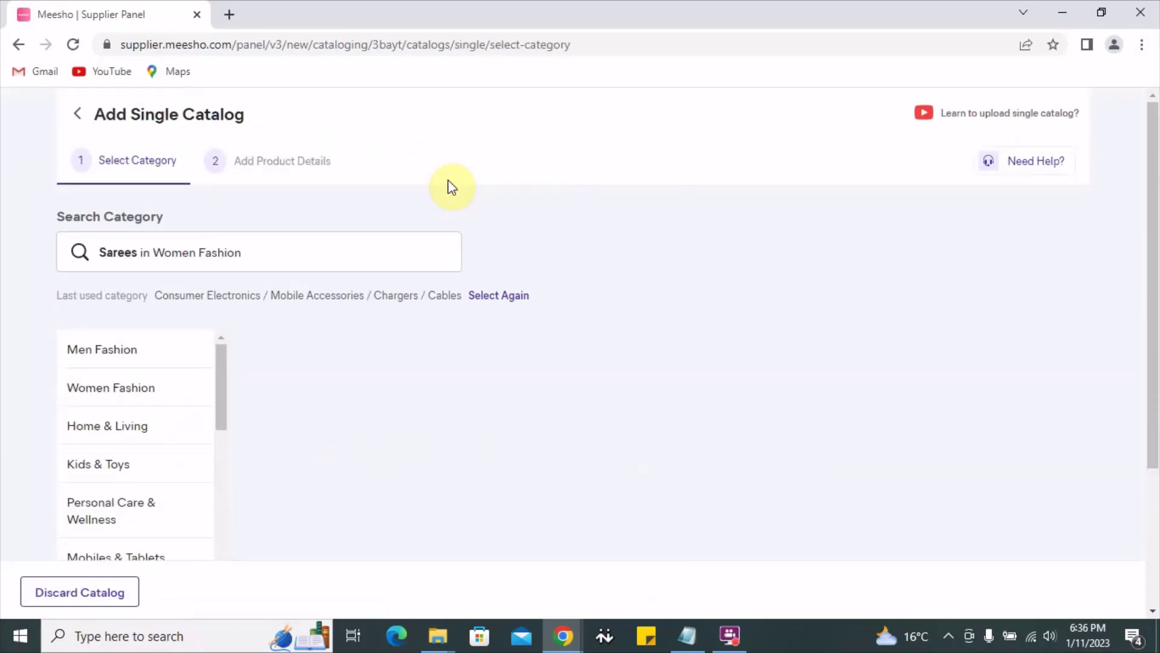
click(302, 249)
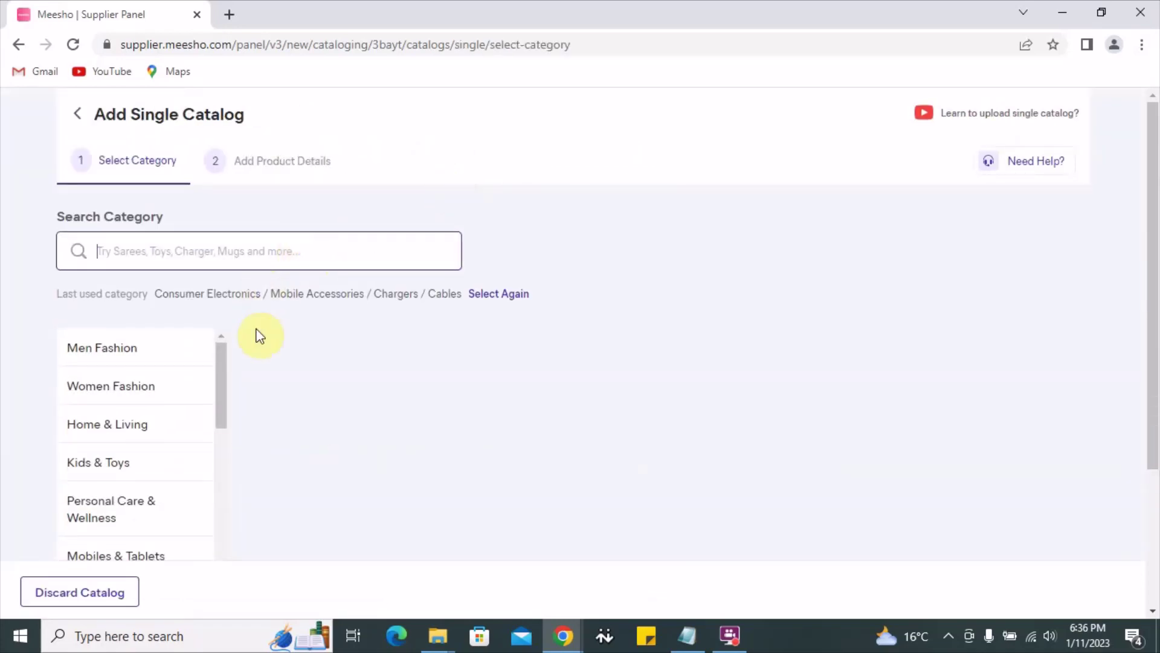
scroll(181, 381, down, 2)
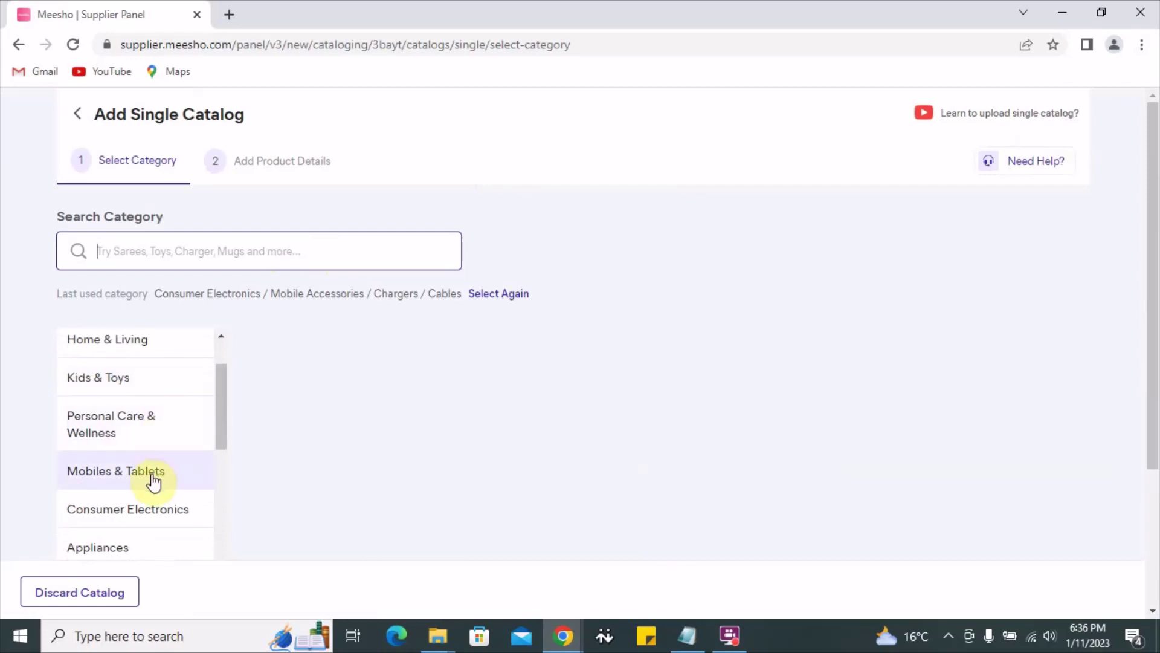
scroll(156, 474, up, 2)
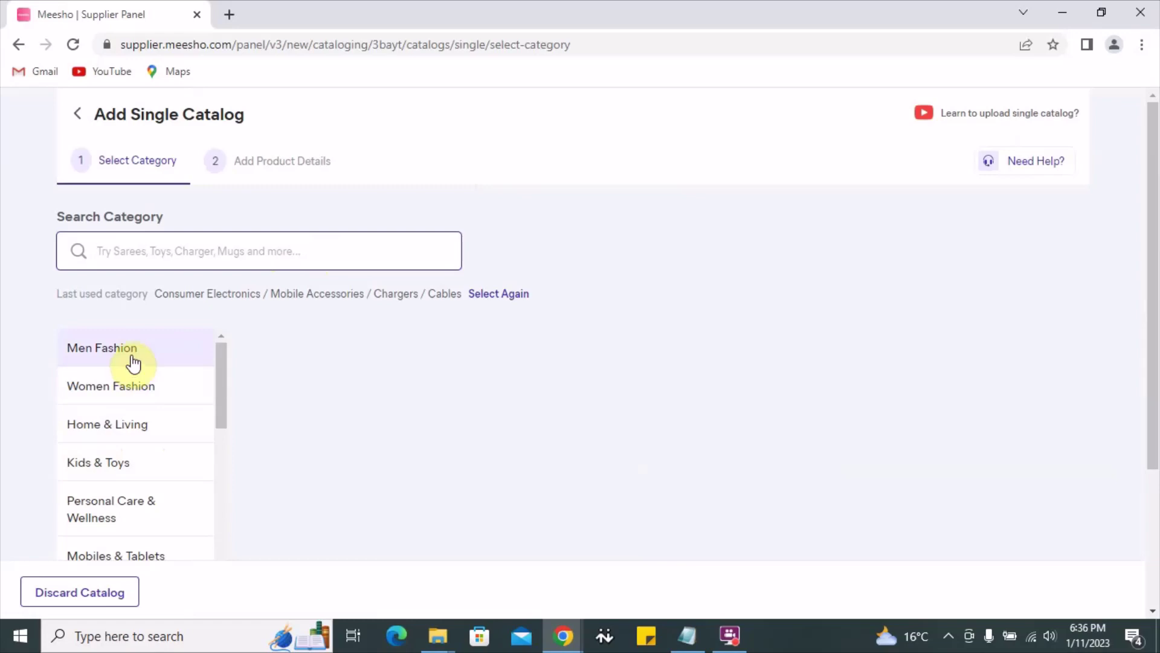
click(180, 247)
text(Saree)
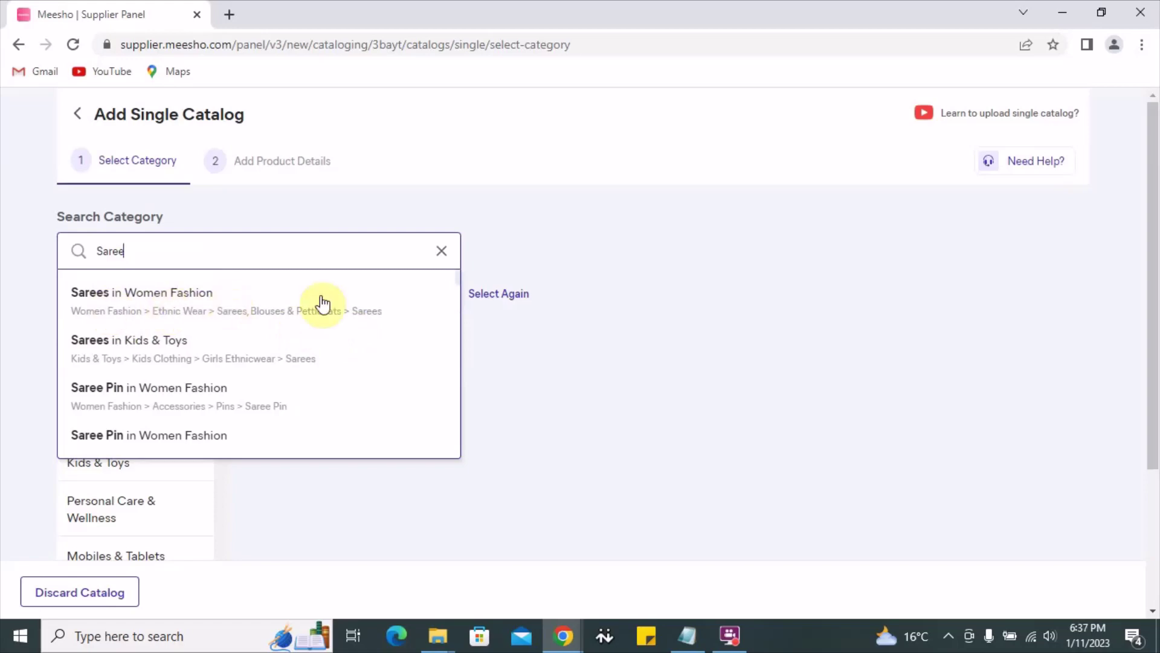
click(158, 299)
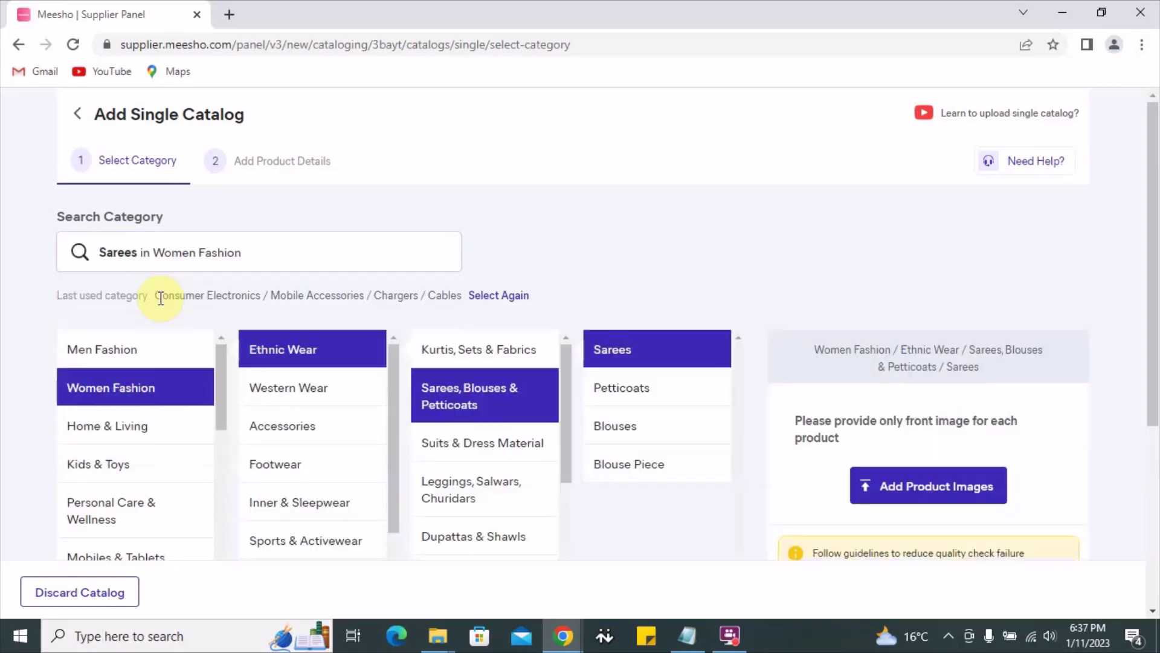
- Add 1.jpeg from the Img-1 folder as the product's front image and continue to the product details
scroll(778, 246, down, 3)
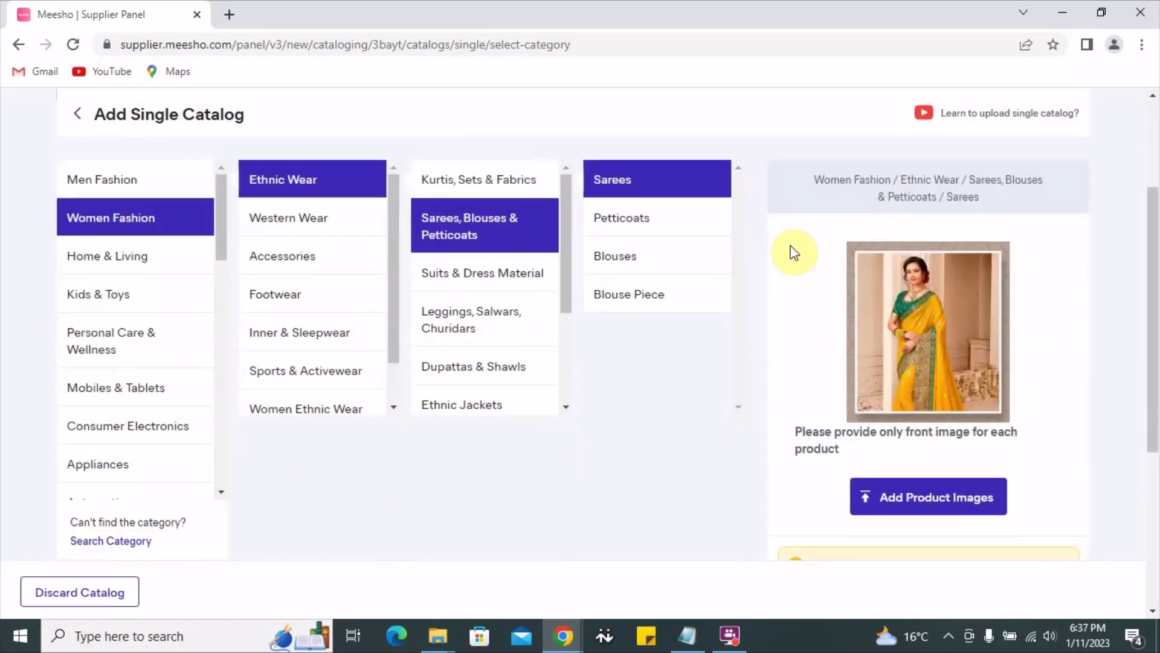
scroll(904, 483, down, 2)
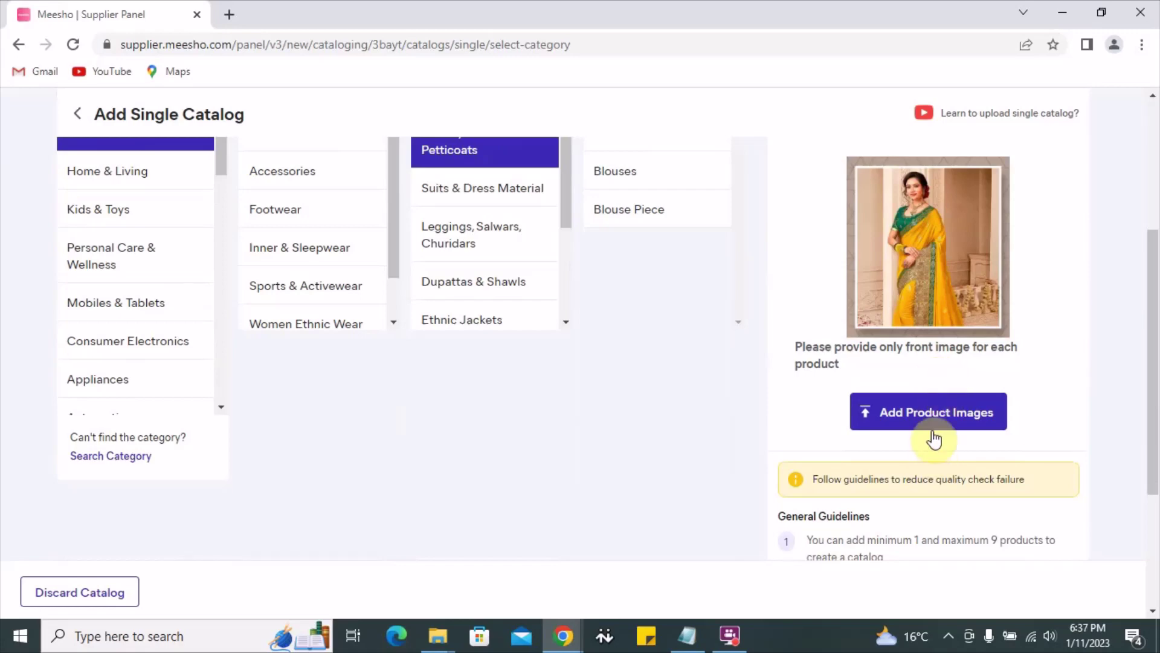
scroll(934, 440, down, 2)
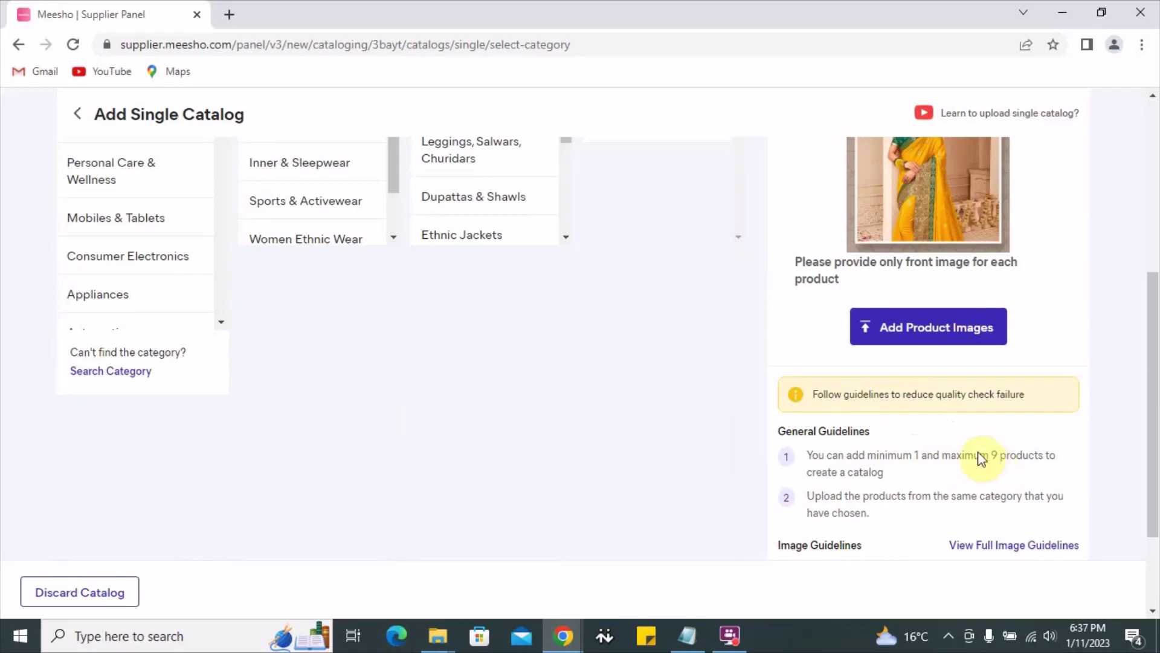
click(941, 332)
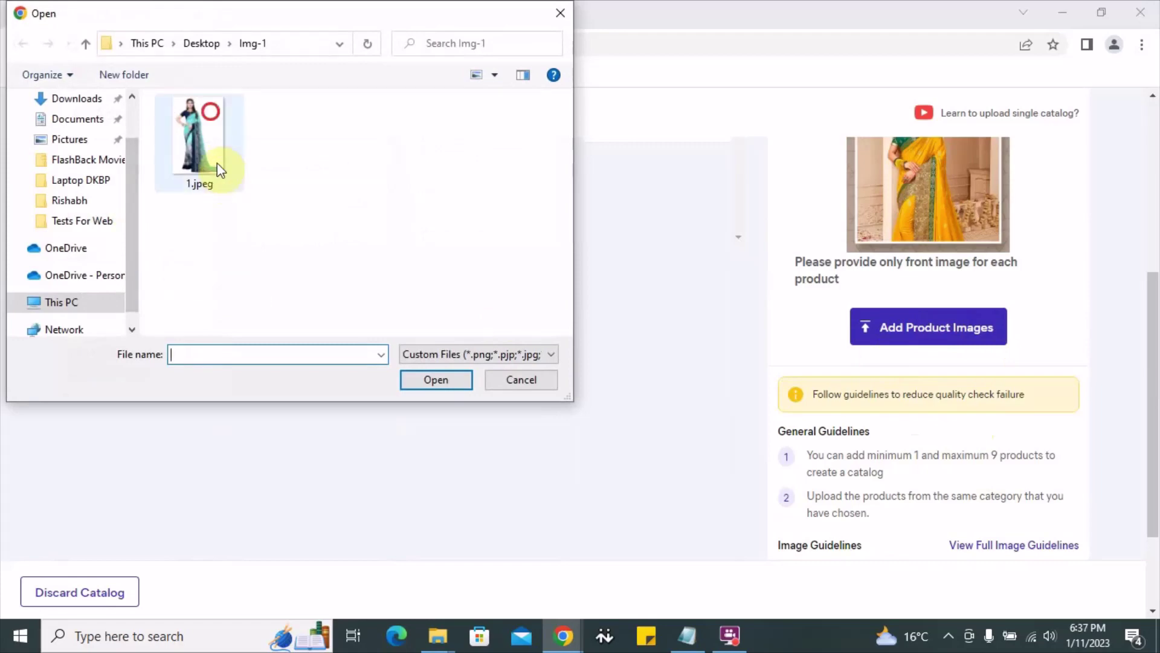
click(215, 165)
drag(192, 244, 507, 126)
click(193, 148)
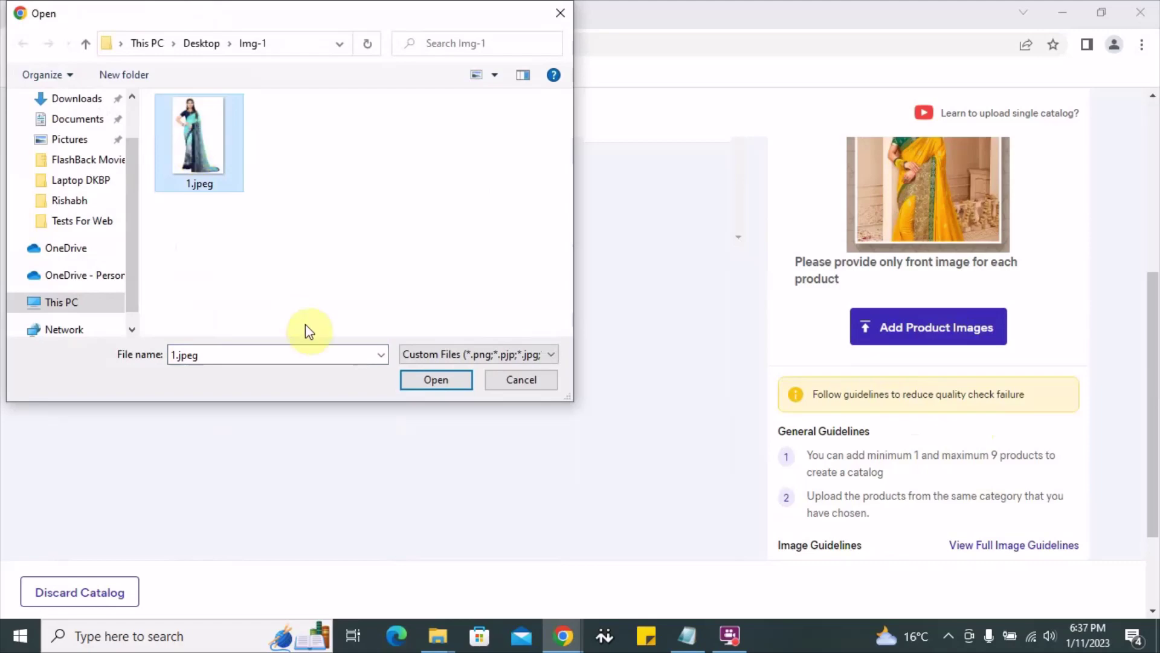
click(423, 381)
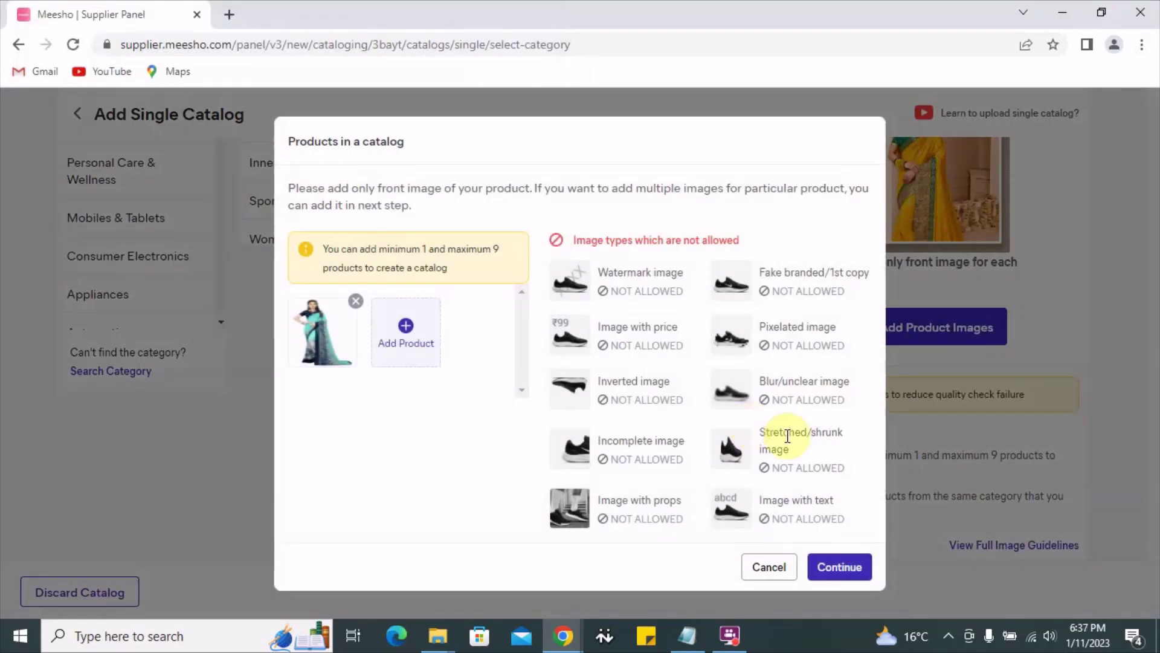
click(859, 576)
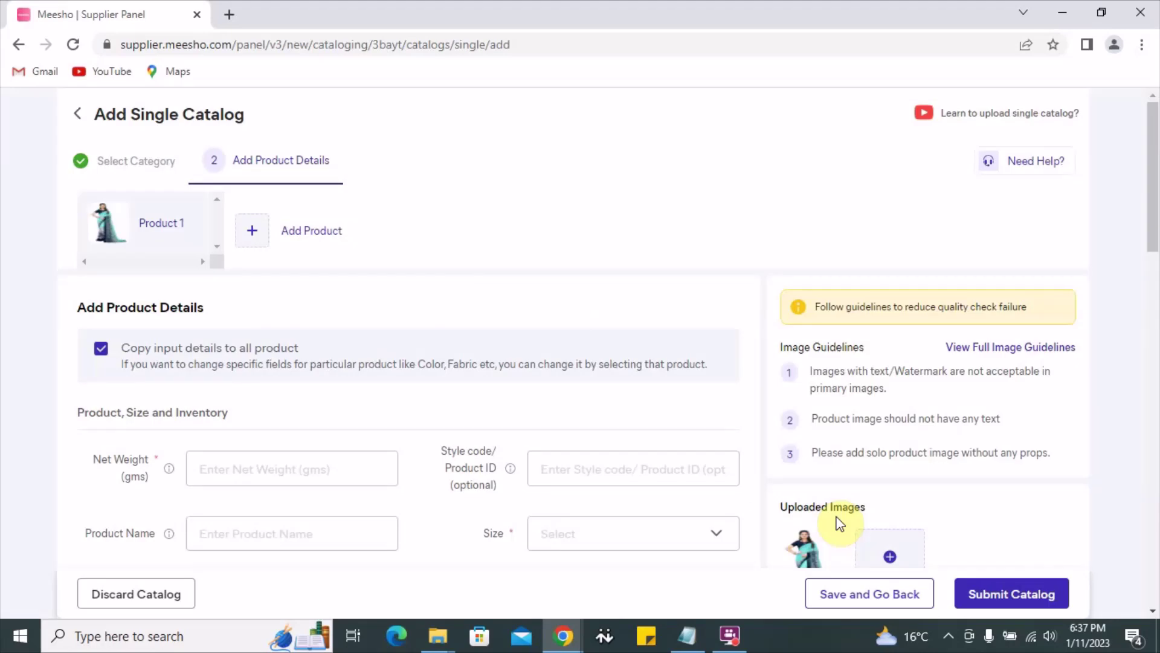
scroll(716, 238, down, 3)
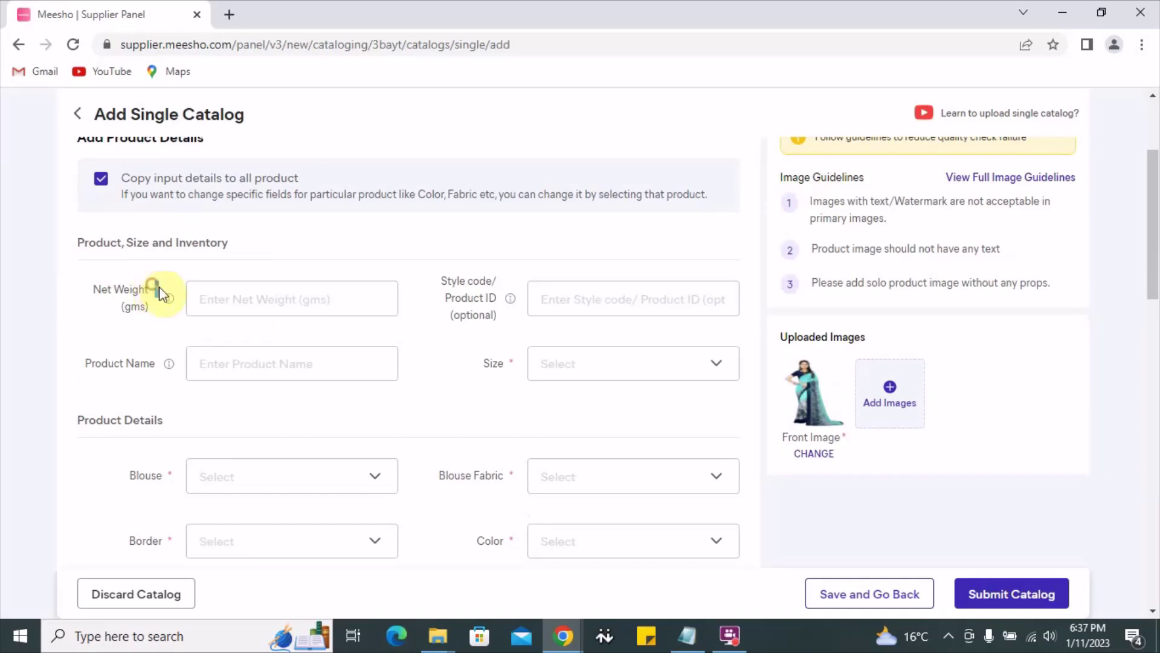
drag(157, 299, 163, 300)
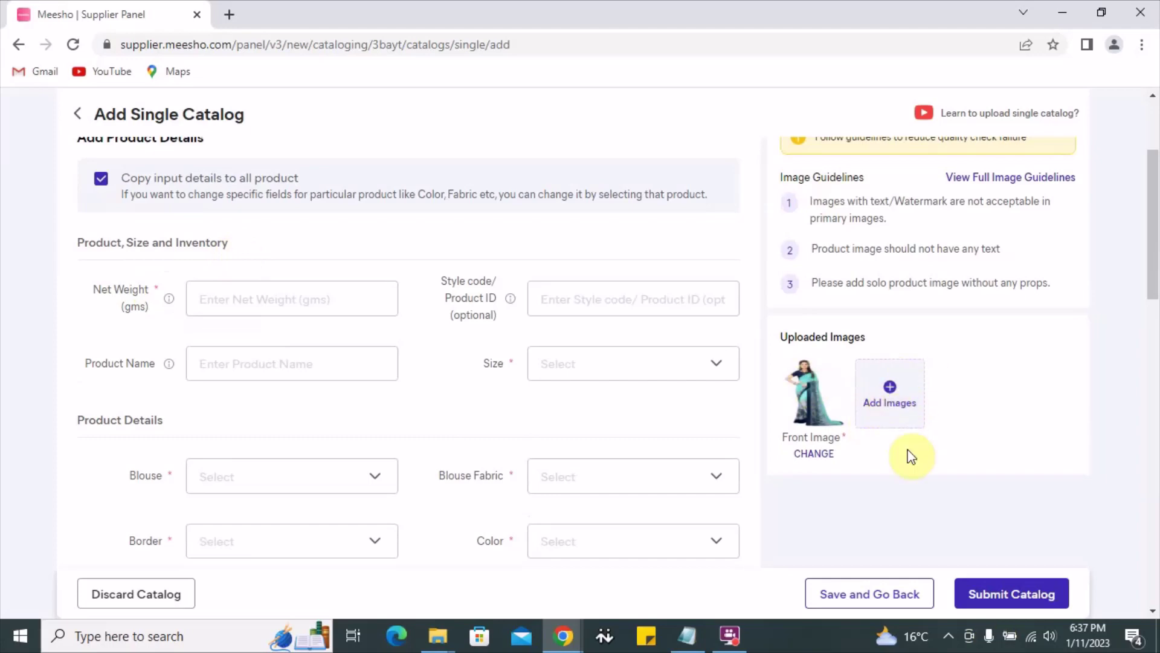
click(894, 399)
drag(252, 222, 546, 111)
click(513, 382)
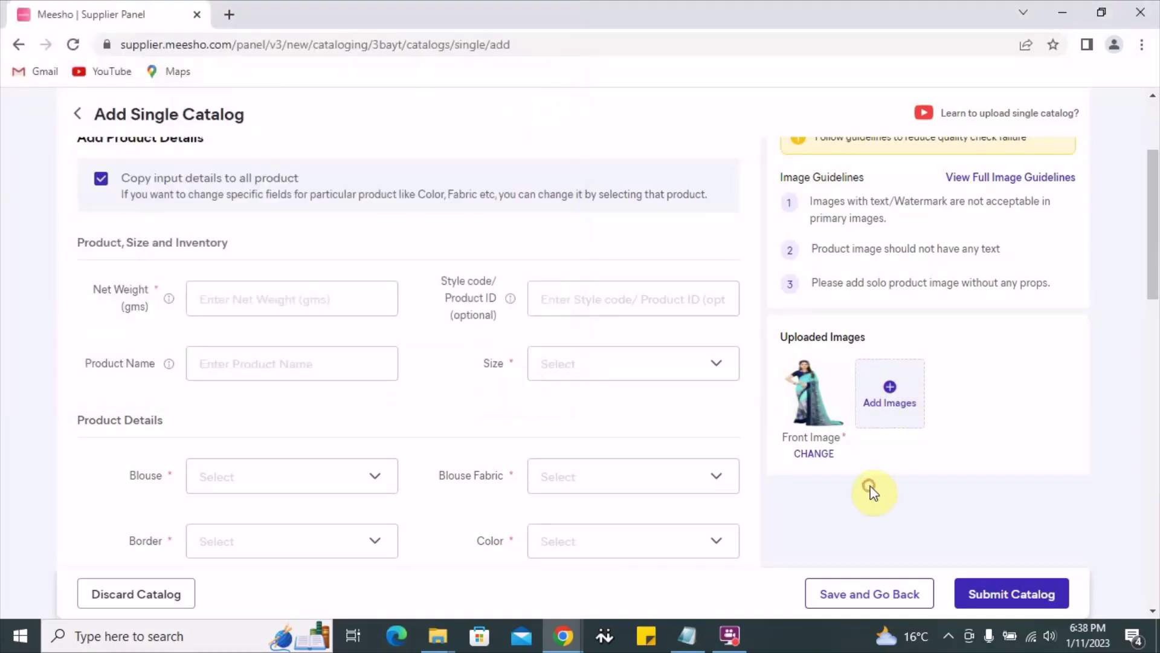
- Set the product's net weight to 800 gms
click(249, 300)
triple_click(104, 290)
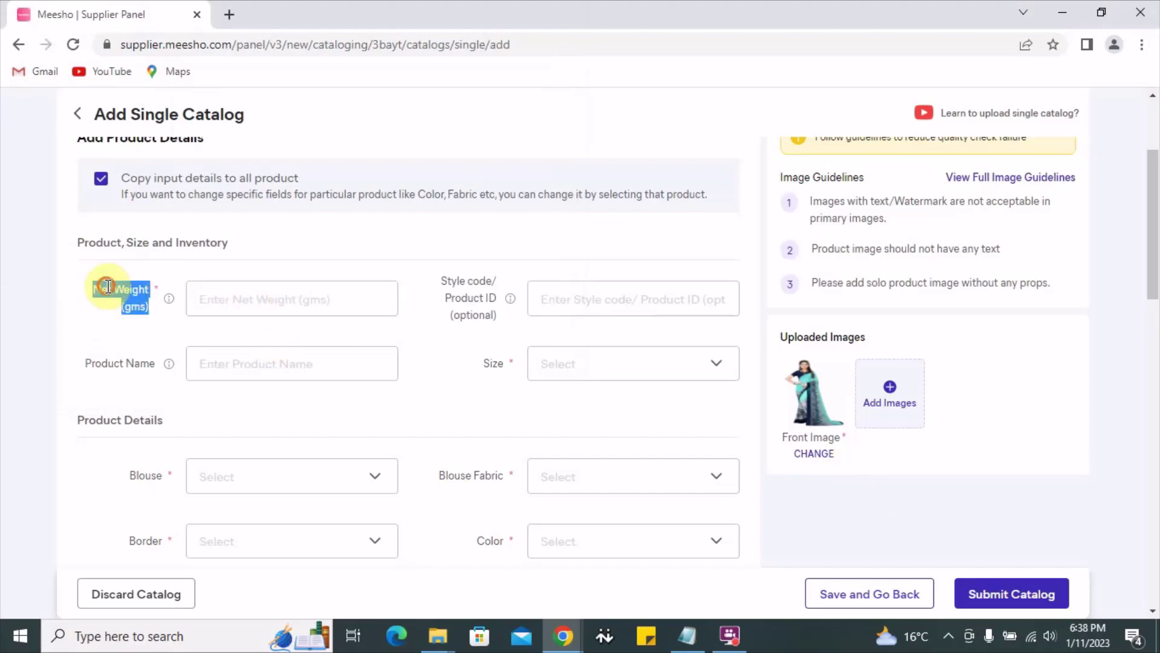
click(136, 318)
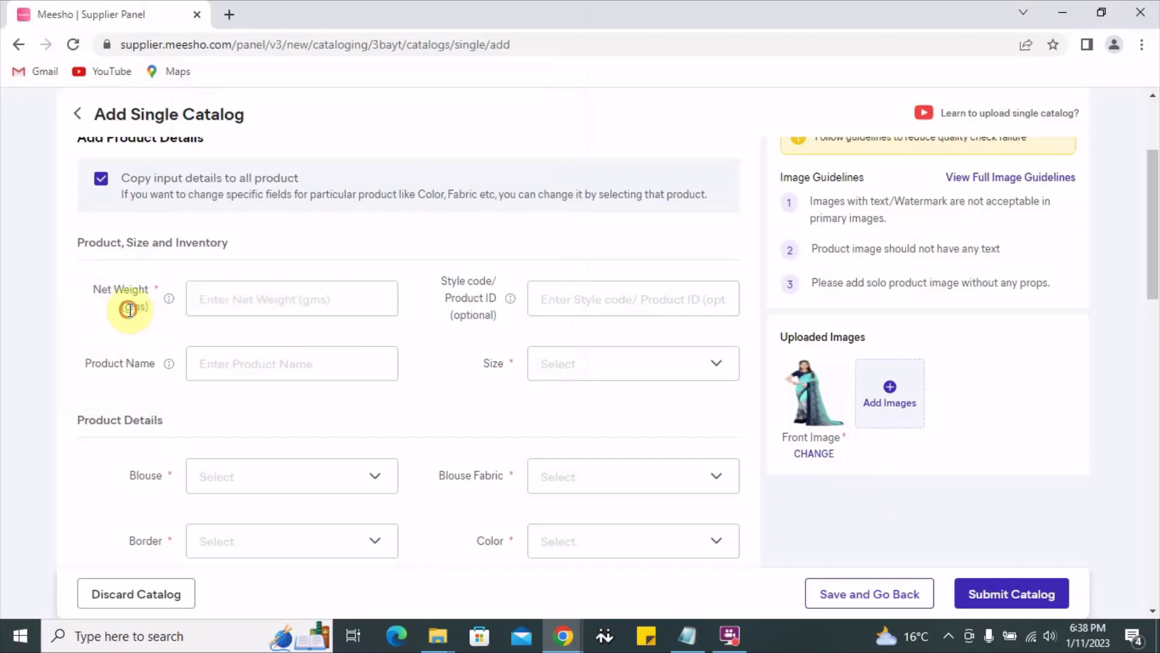
click(269, 306)
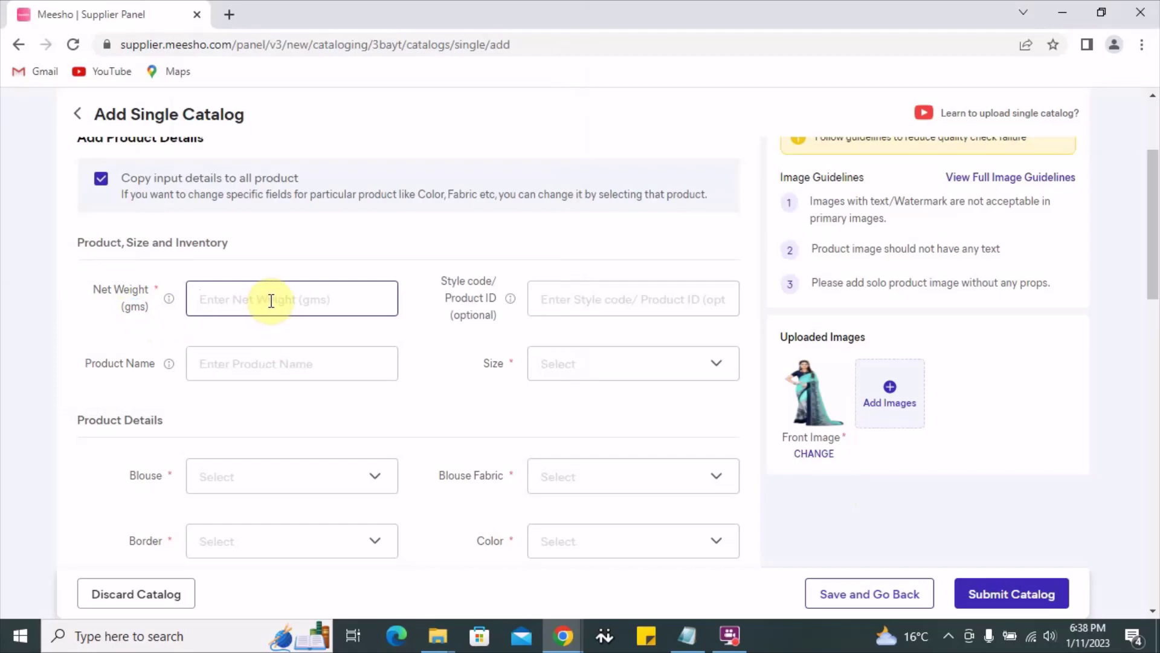
text(800)
drag(262, 295, 156, 292)
click(345, 241)
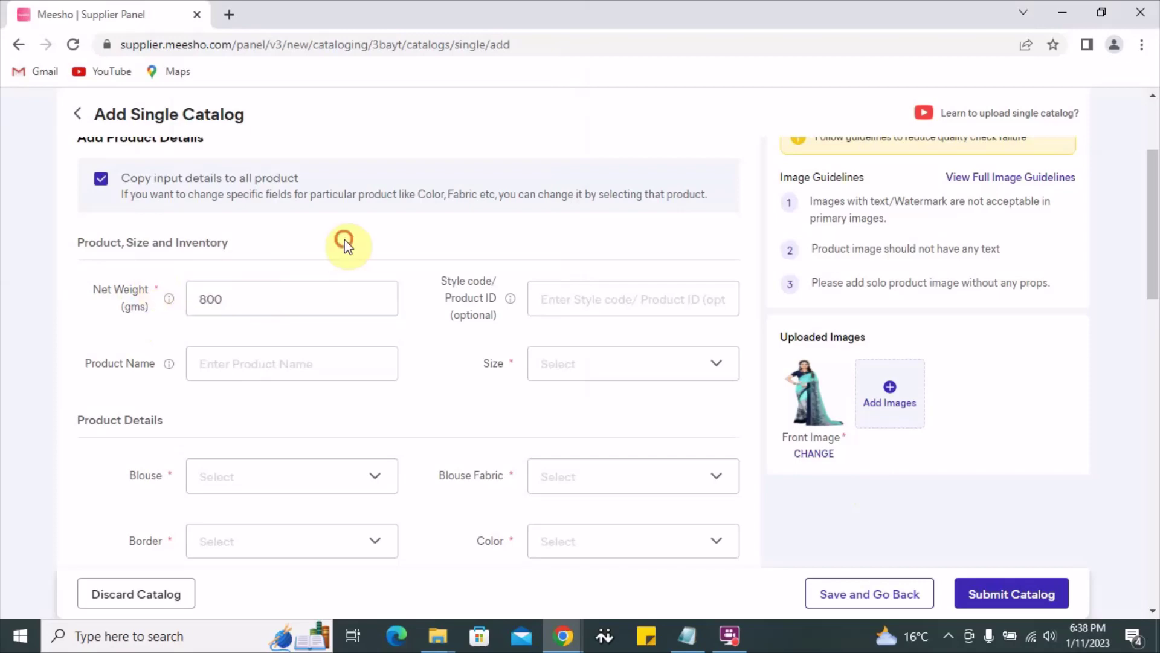
click(242, 311)
double_click(219, 306)
- Enter MA-PKS5432 as the product's optional style code / product ID
click(445, 303)
drag(444, 280, 477, 332)
click(519, 298)
double_click(478, 314)
click(604, 285)
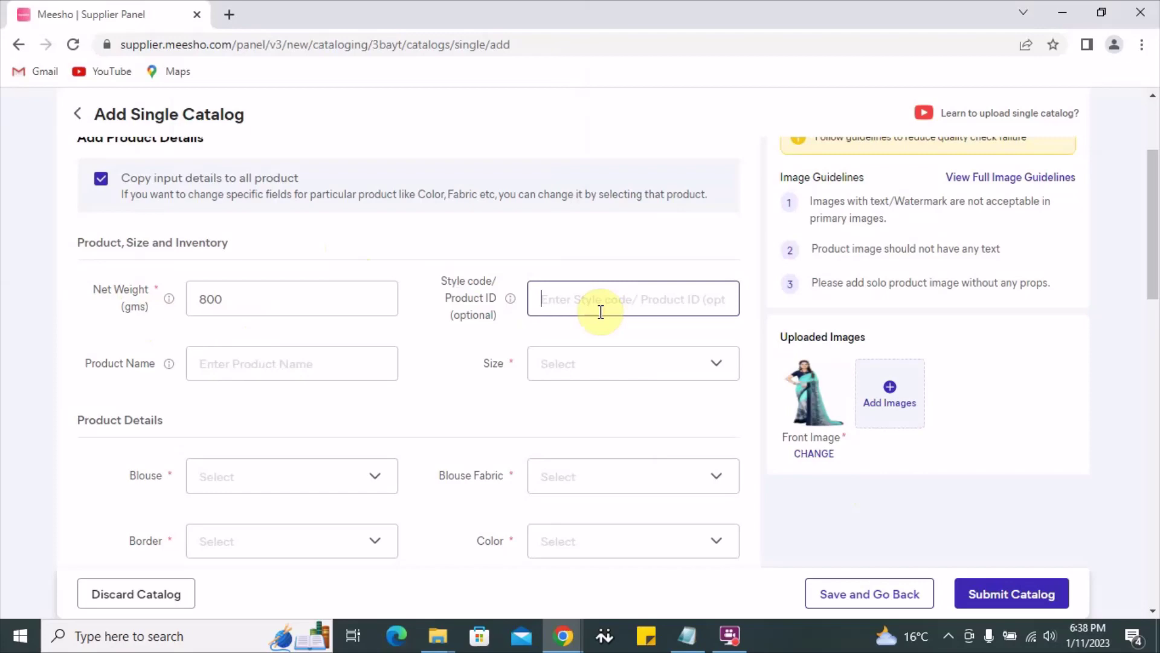
text(MA-PK)
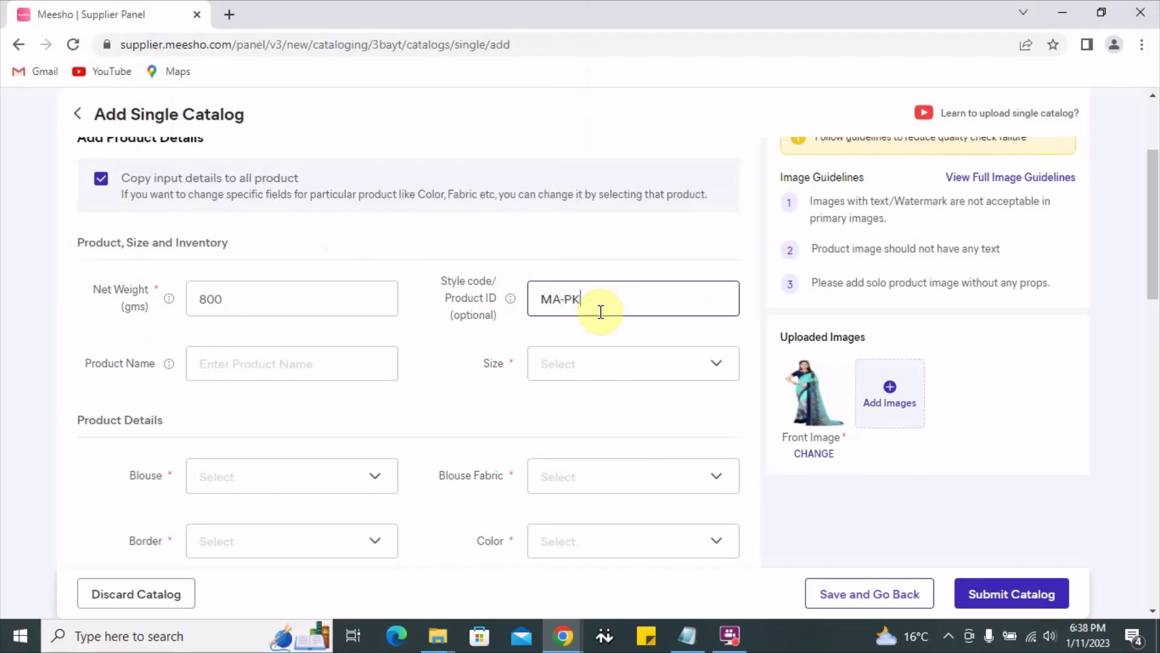
text(S5432)
triple_click(635, 290)
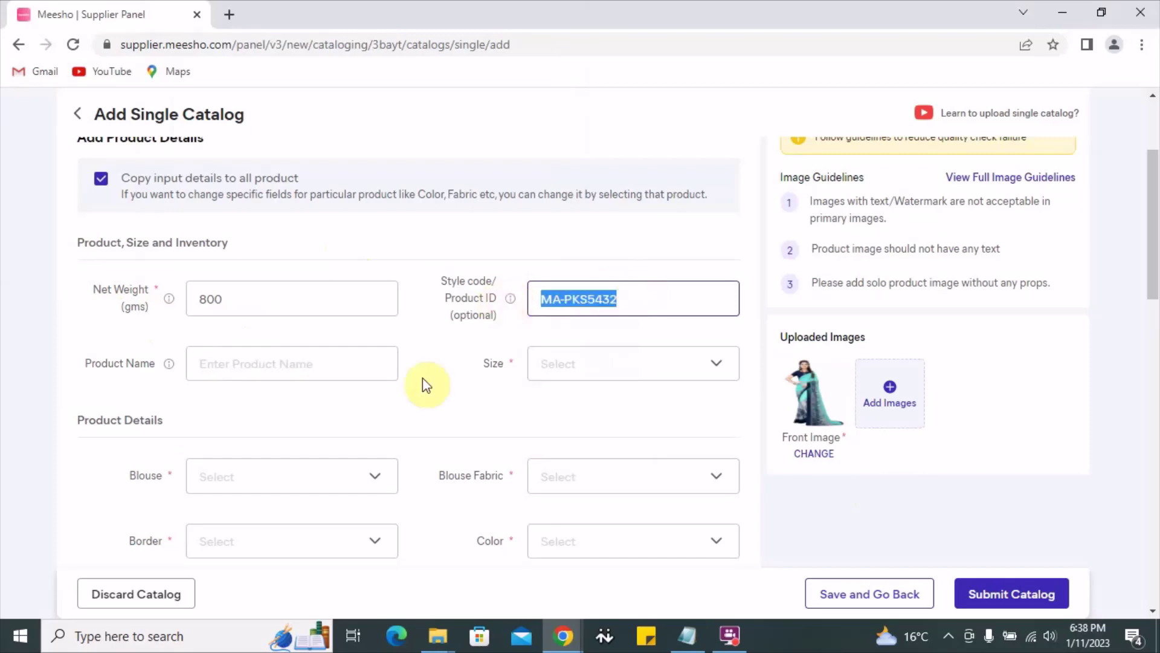
click(409, 385)
double_click(474, 315)
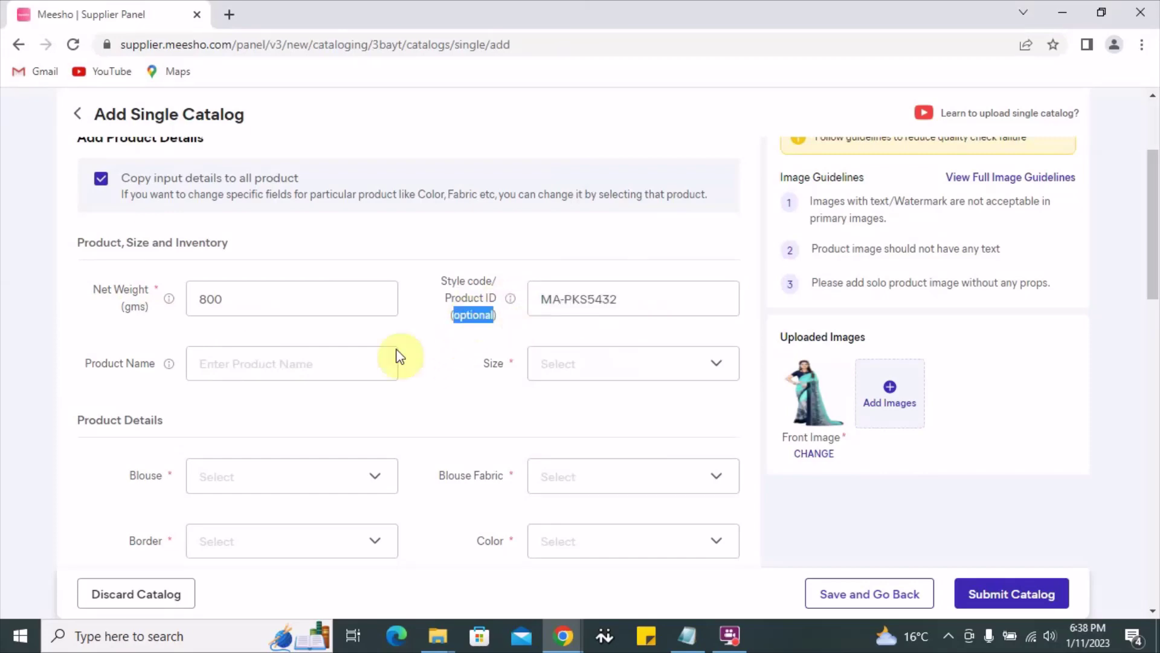
- Enter the product name "Saree For Women Silk Fashion Wear"
click(327, 367)
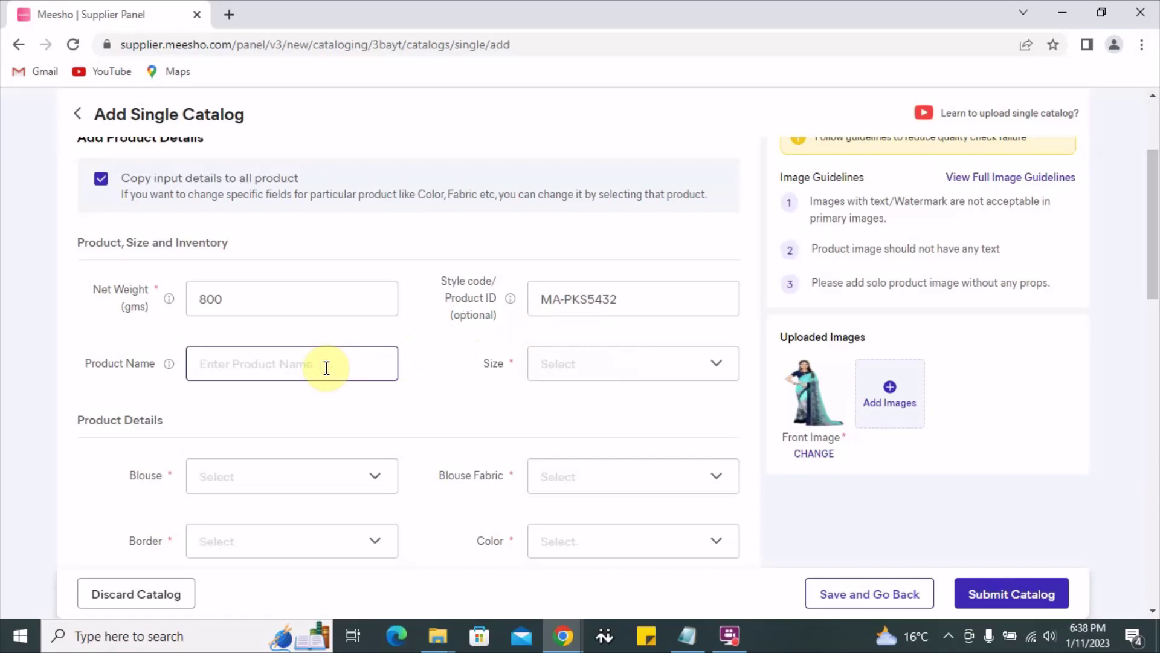
text(Sarre)
key(BackSpace)
key(BackSpace)
text(ee For WOmen)
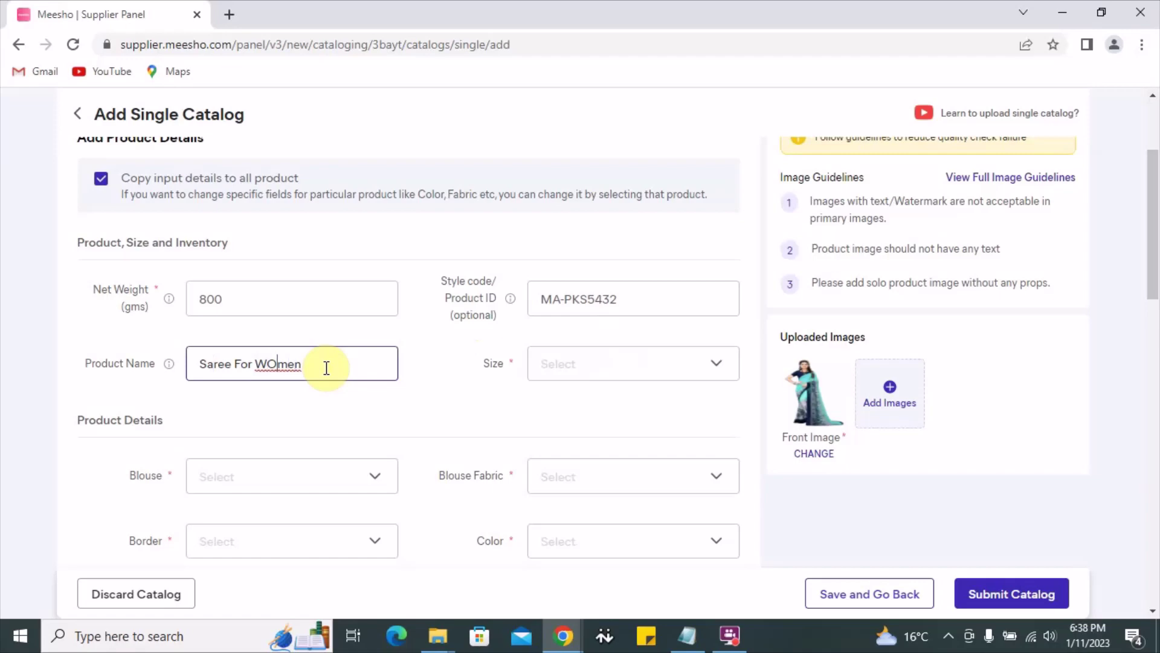
key(BackSpace)
text(o)
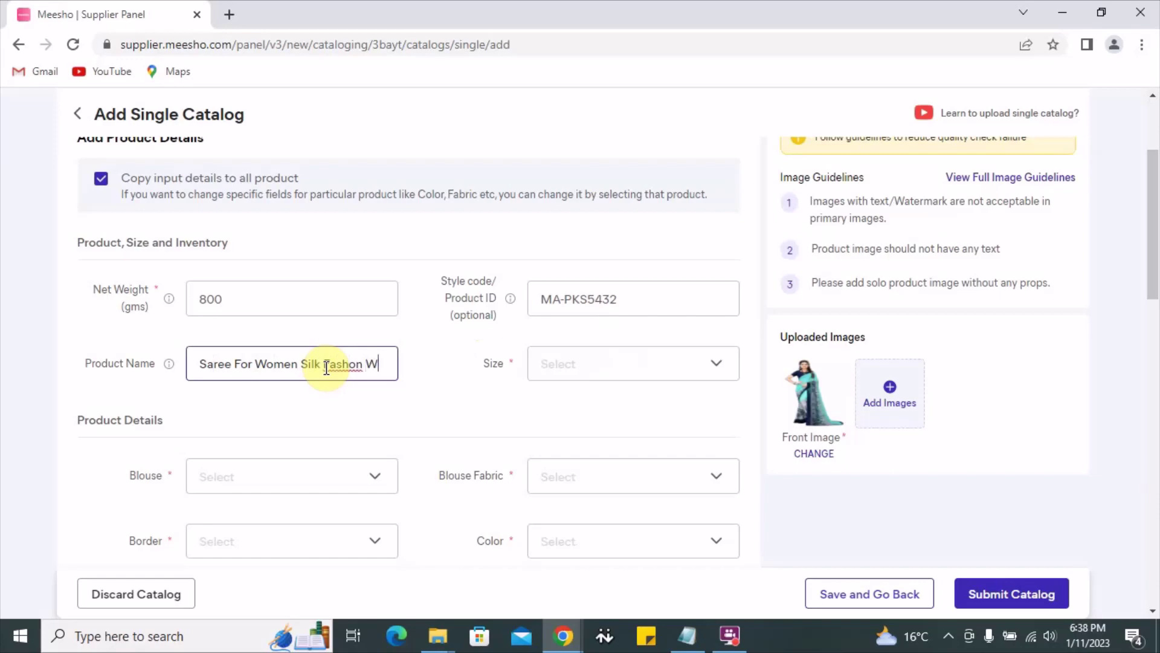
text(ear)
double_click(326, 367)
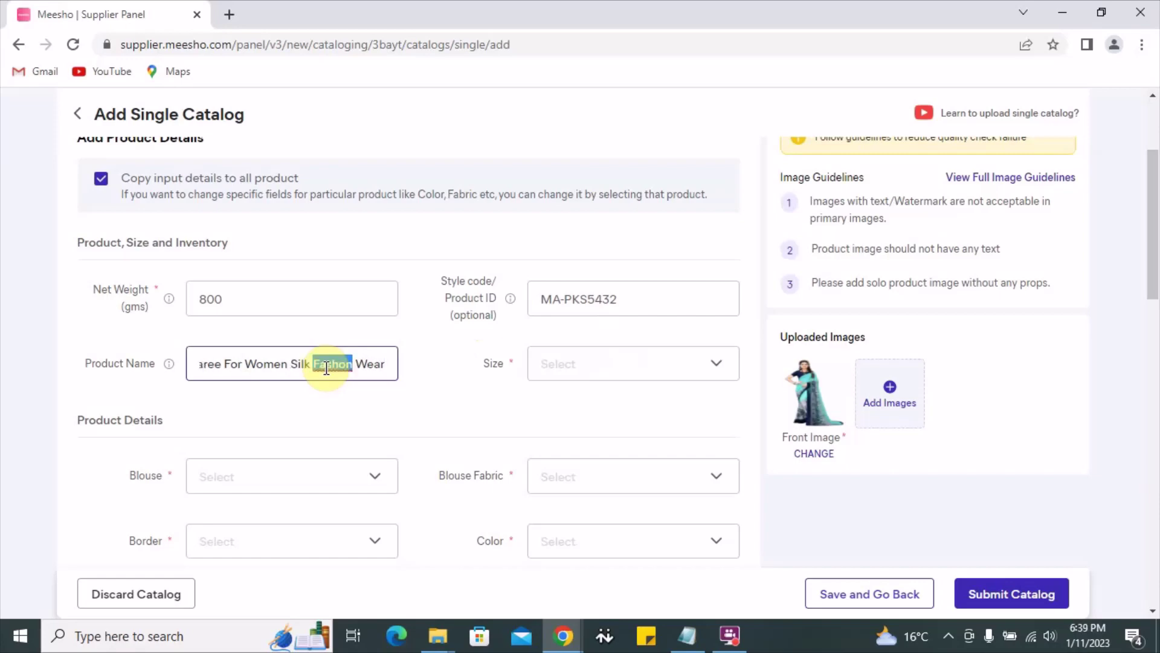
text(Fashion)
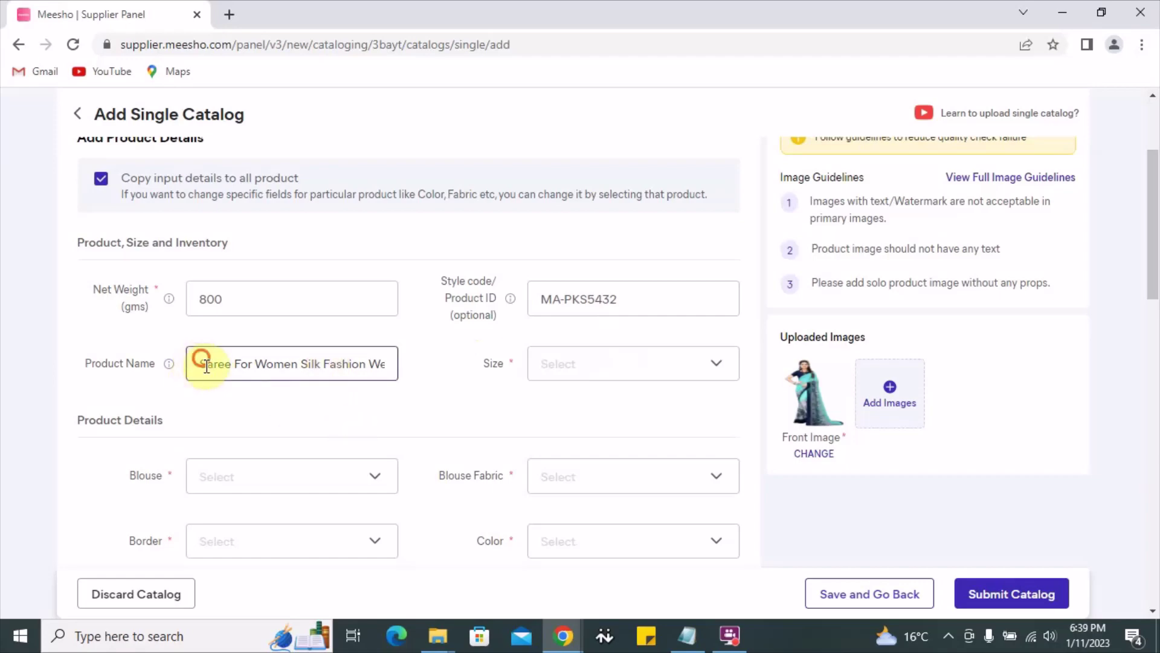
drag(201, 364, 398, 392)
click(400, 399)
- Set the product's size to Free Size and apply the selection
click(592, 364)
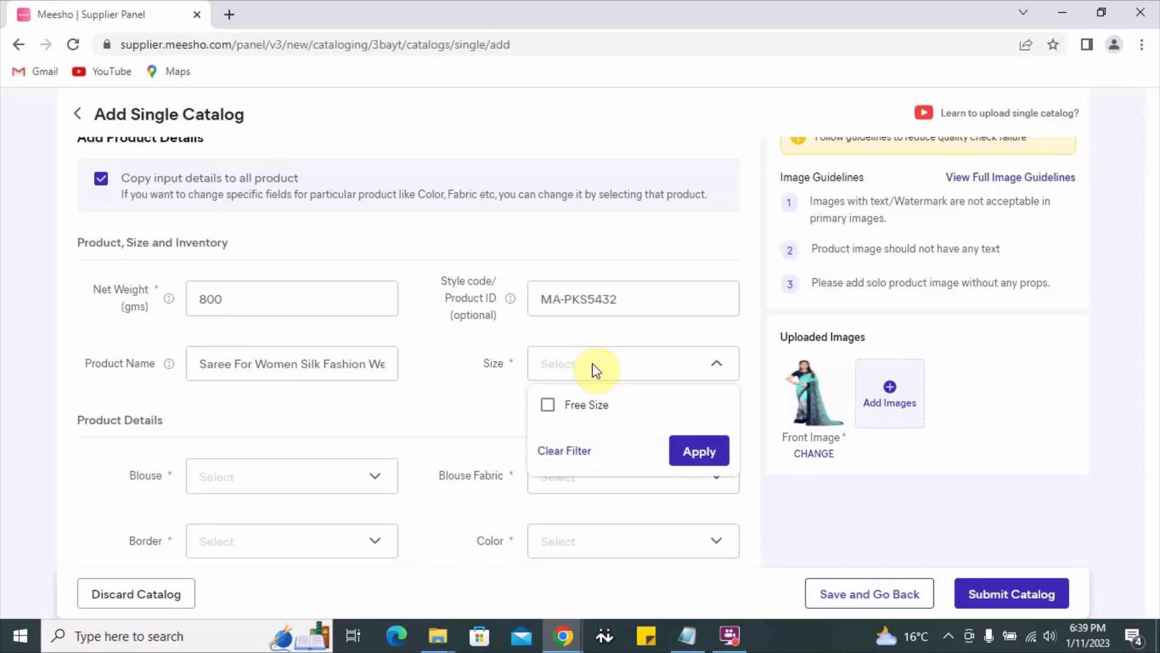
click(547, 404)
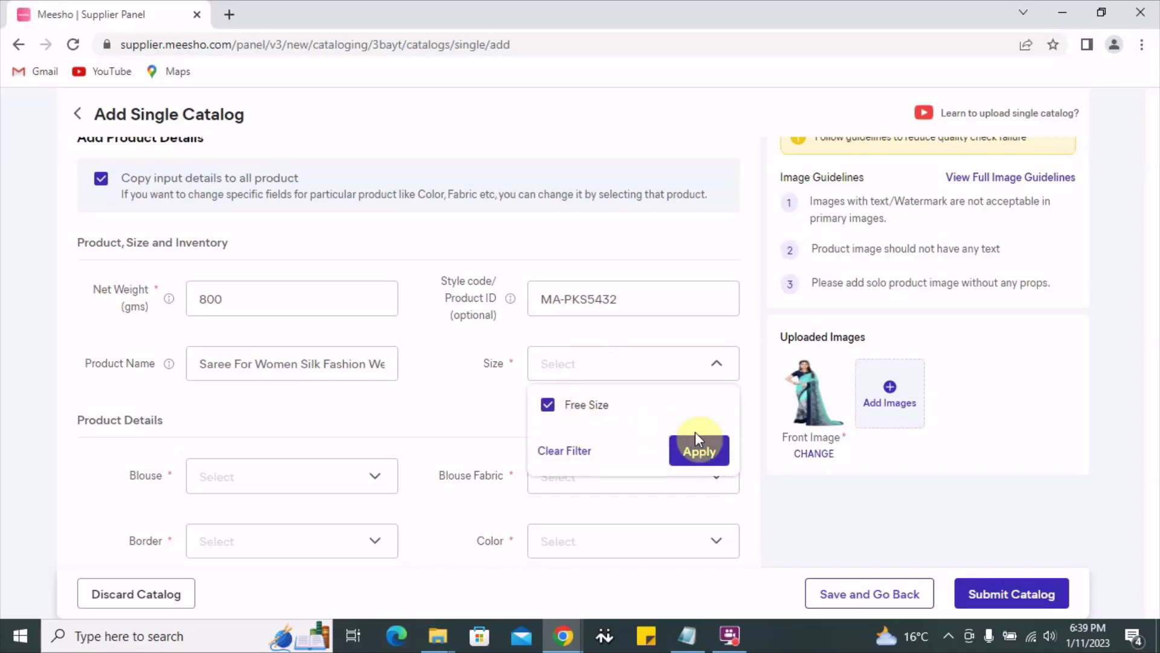
click(699, 450)
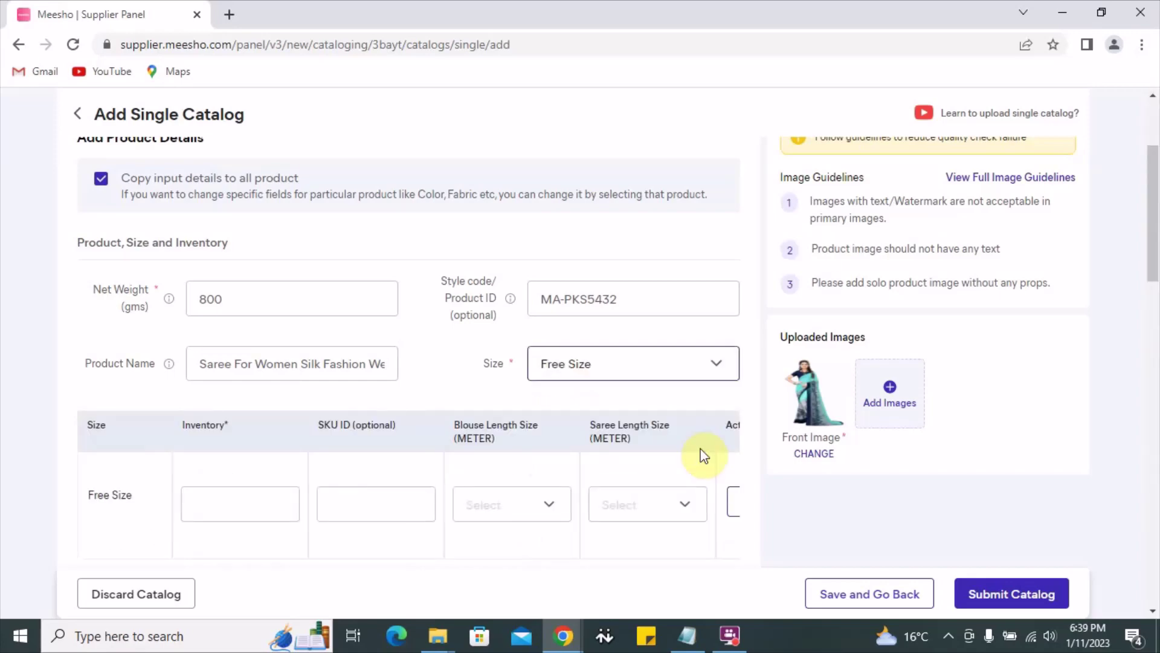
- Set the inventory of the Free Size row to 3
scroll(700, 452, down, 2)
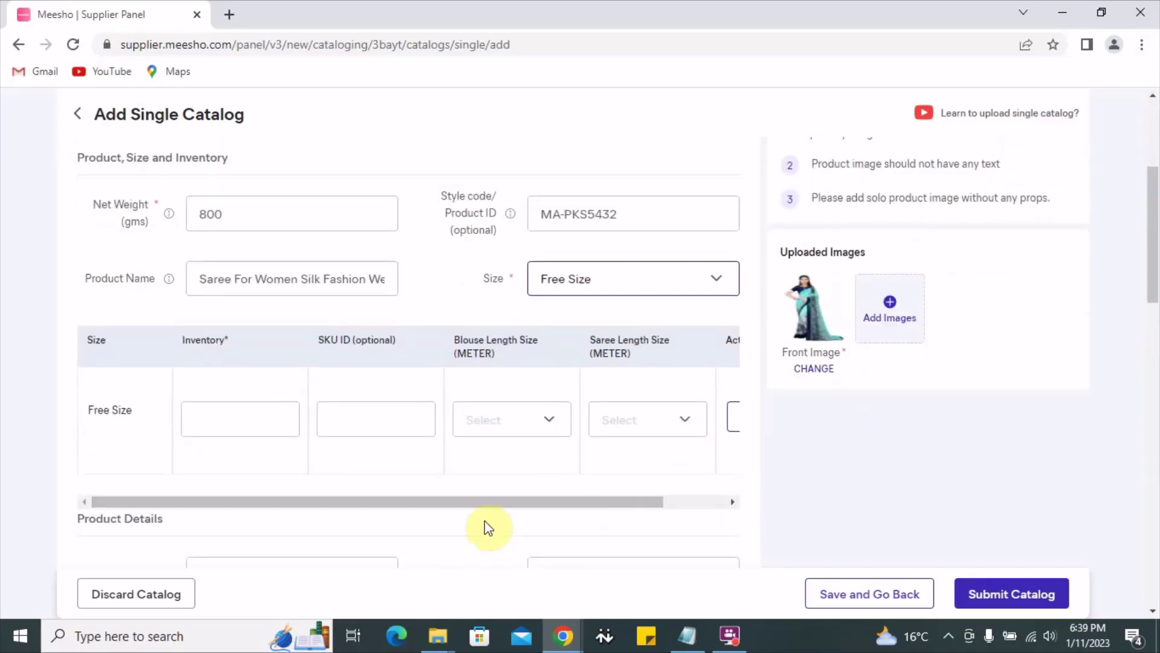
click(239, 411)
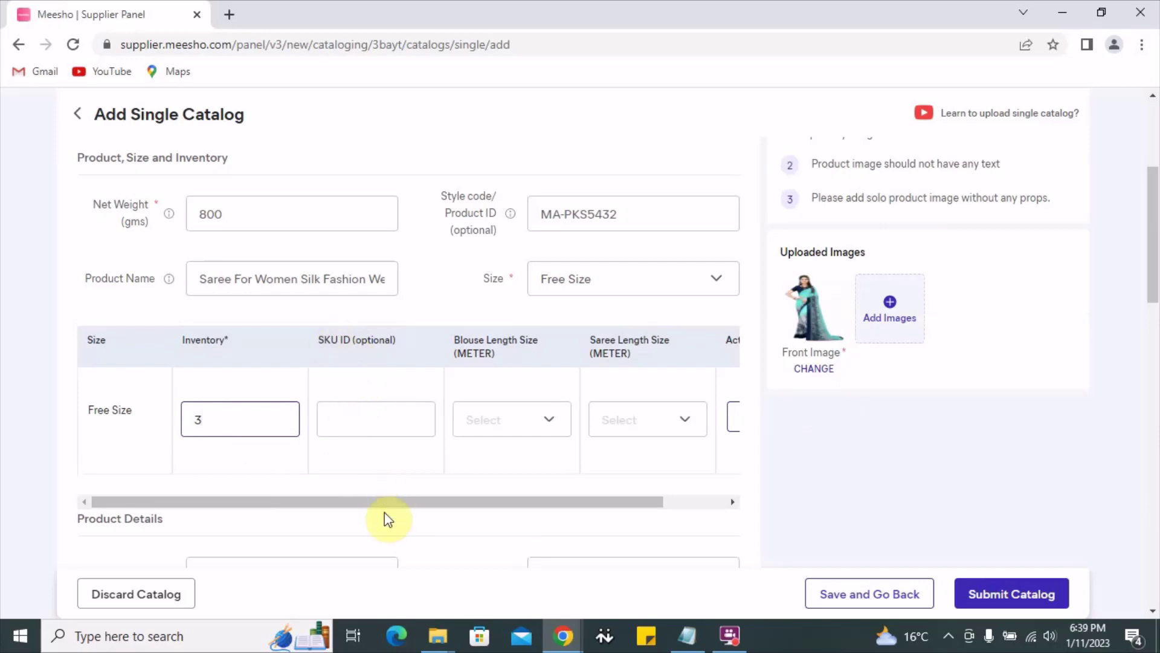
- Examine the optional SKU ID and the blouse and saree length choices in the Free Size row
drag(383, 502, 414, 503)
click(310, 424)
click(478, 420)
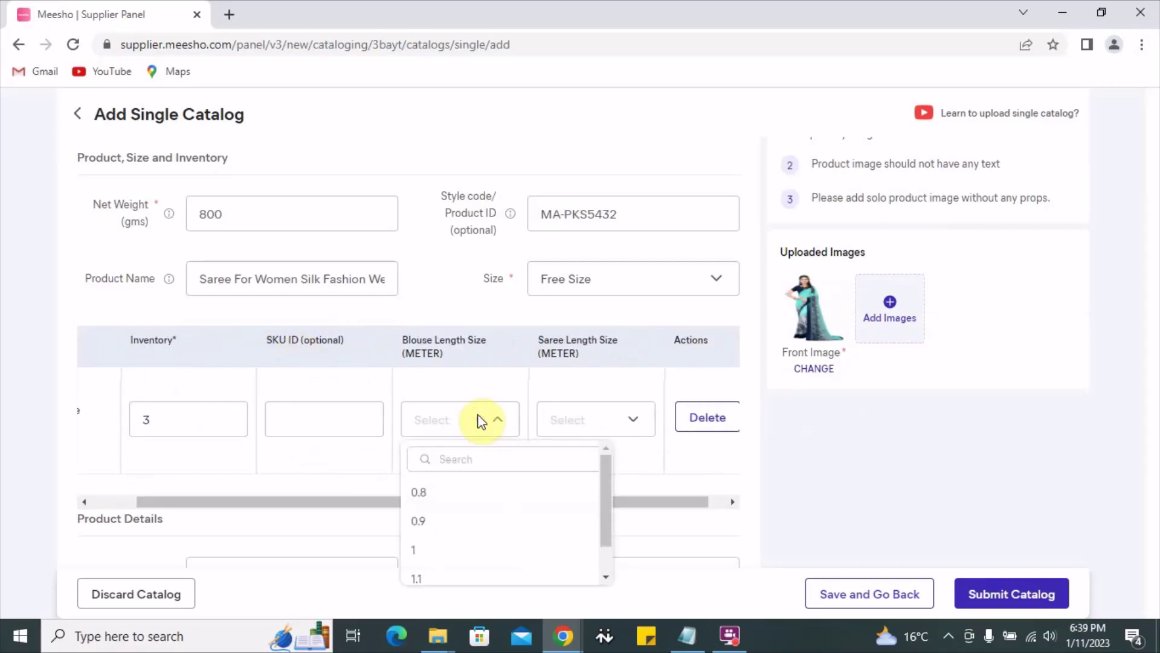
click(479, 417)
click(578, 427)
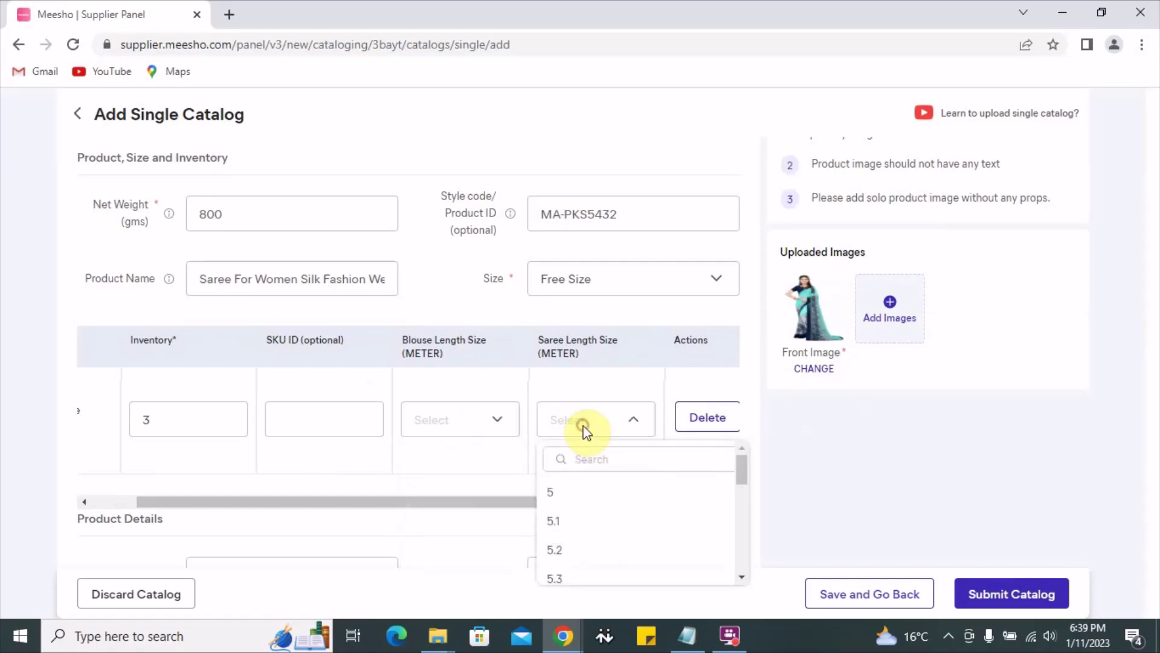
click(583, 426)
drag(467, 507, 394, 492)
click(411, 420)
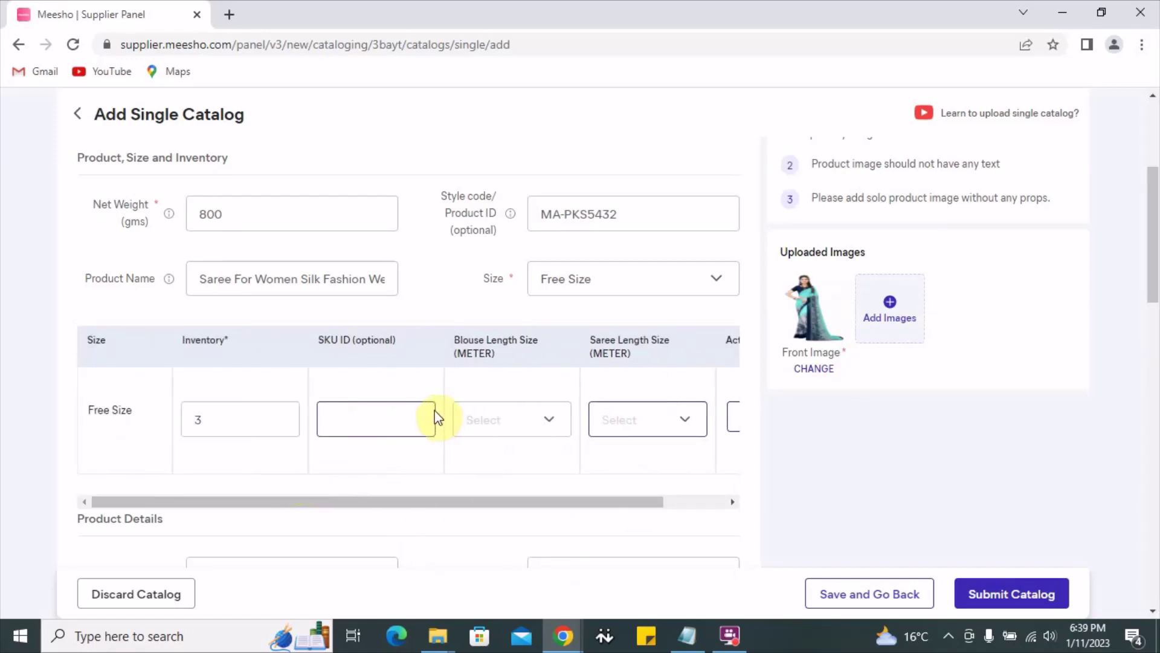
drag(318, 339, 678, 353)
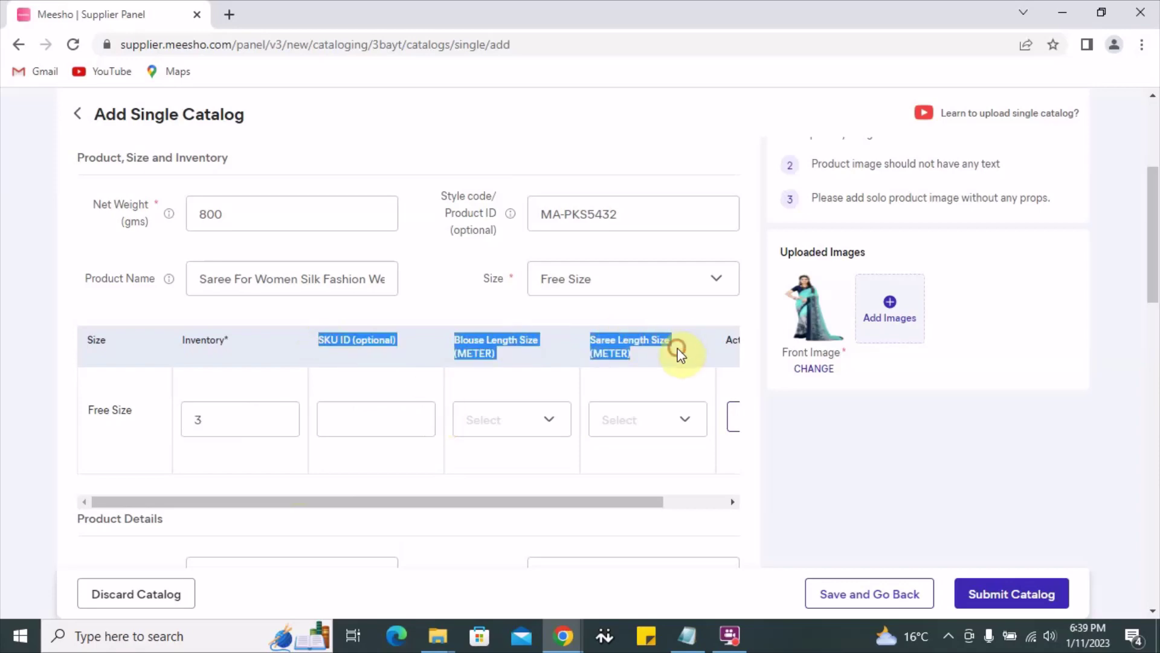
click(373, 418)
click(227, 417)
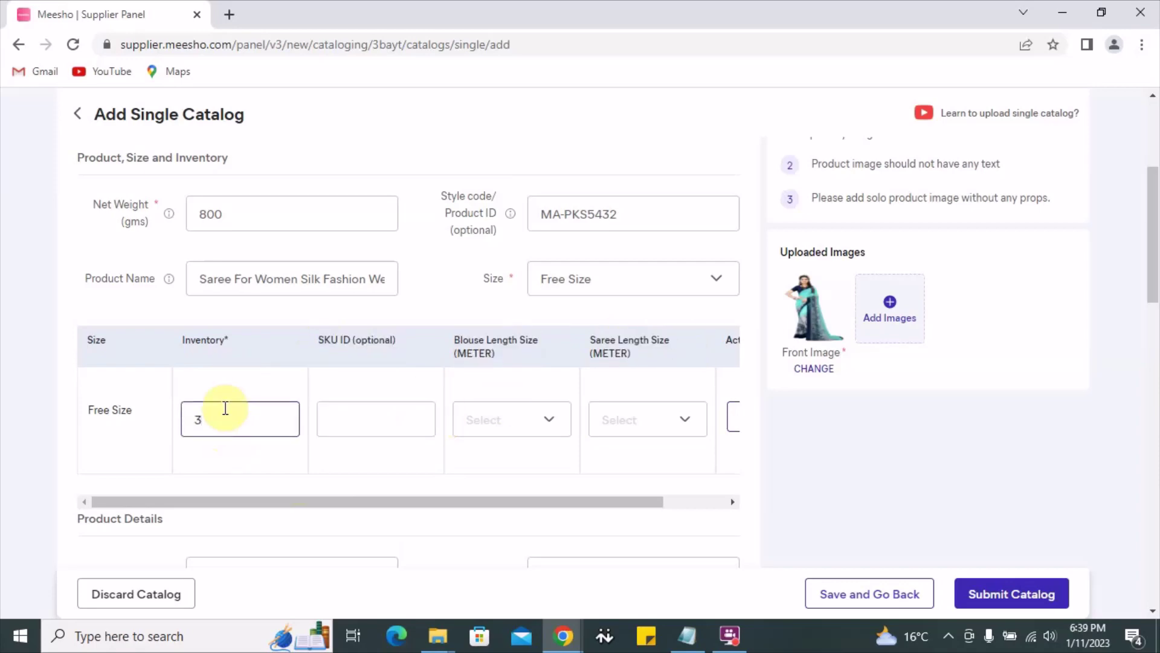
drag(217, 424, 205, 388)
click(207, 409)
- Set the Blouse attribute in the product details to Without Blouse
scroll(251, 396, down, 2)
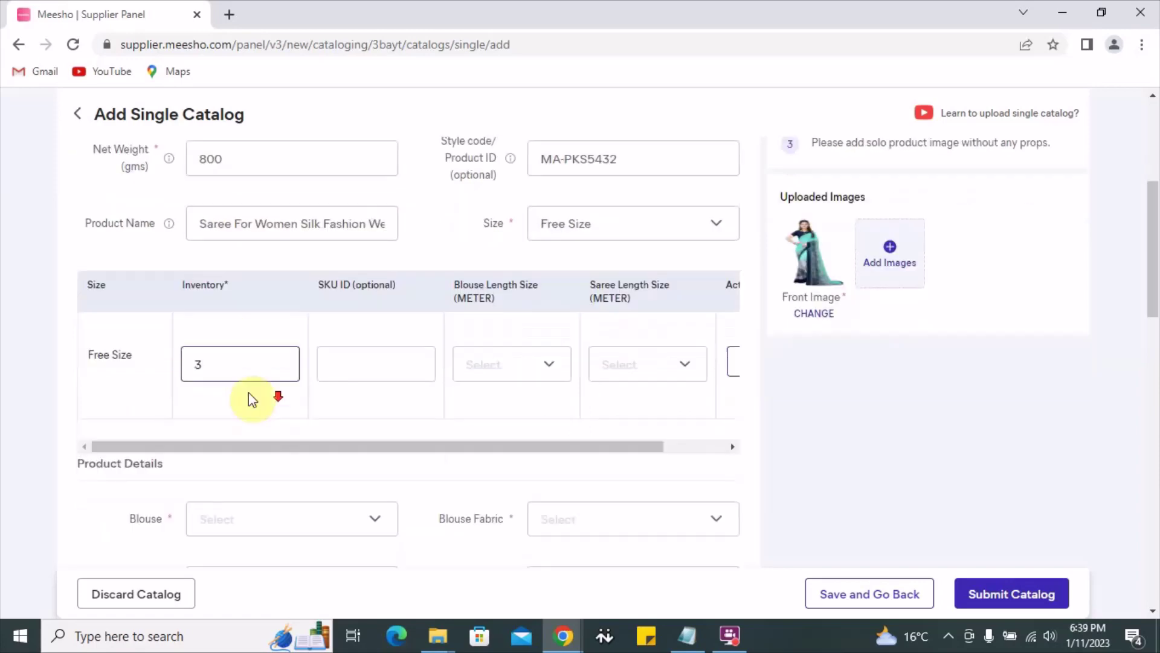
scroll(302, 383, down, 2)
scroll(311, 342, down, 2)
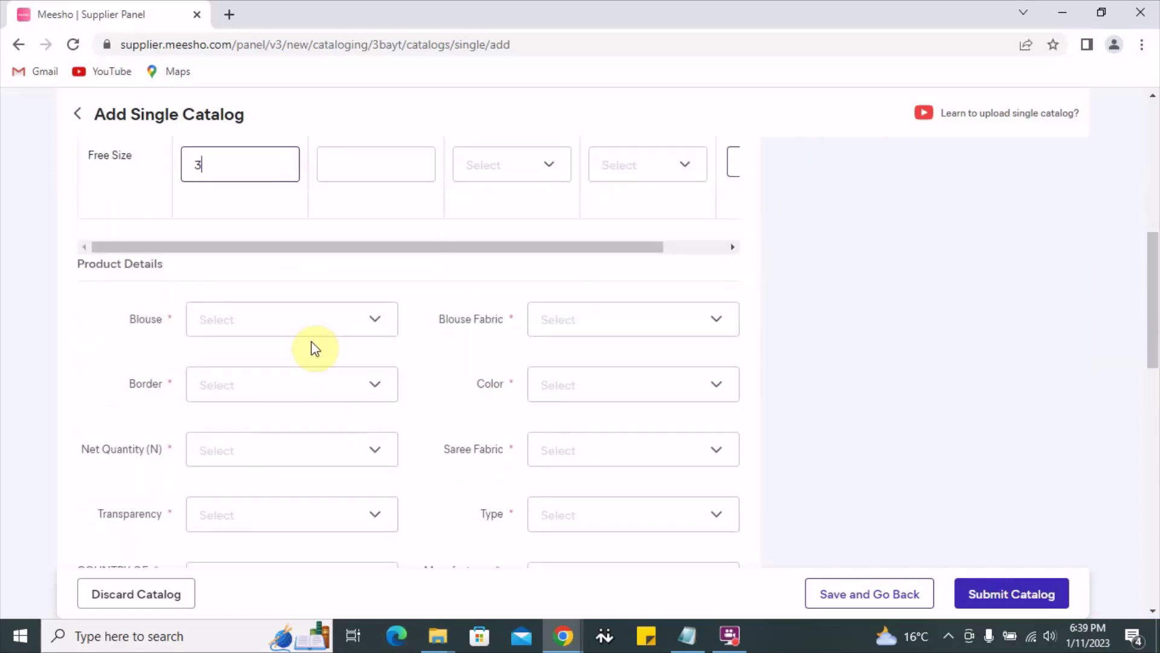
scroll(310, 342, down, 2)
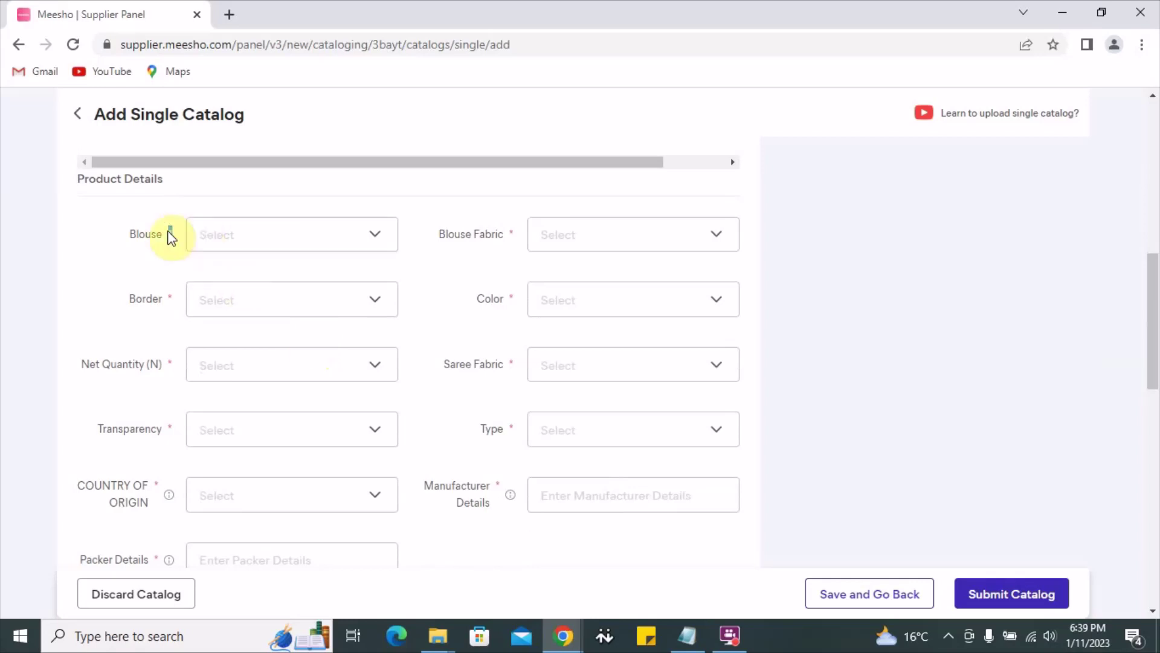
double_click(138, 233)
click(291, 243)
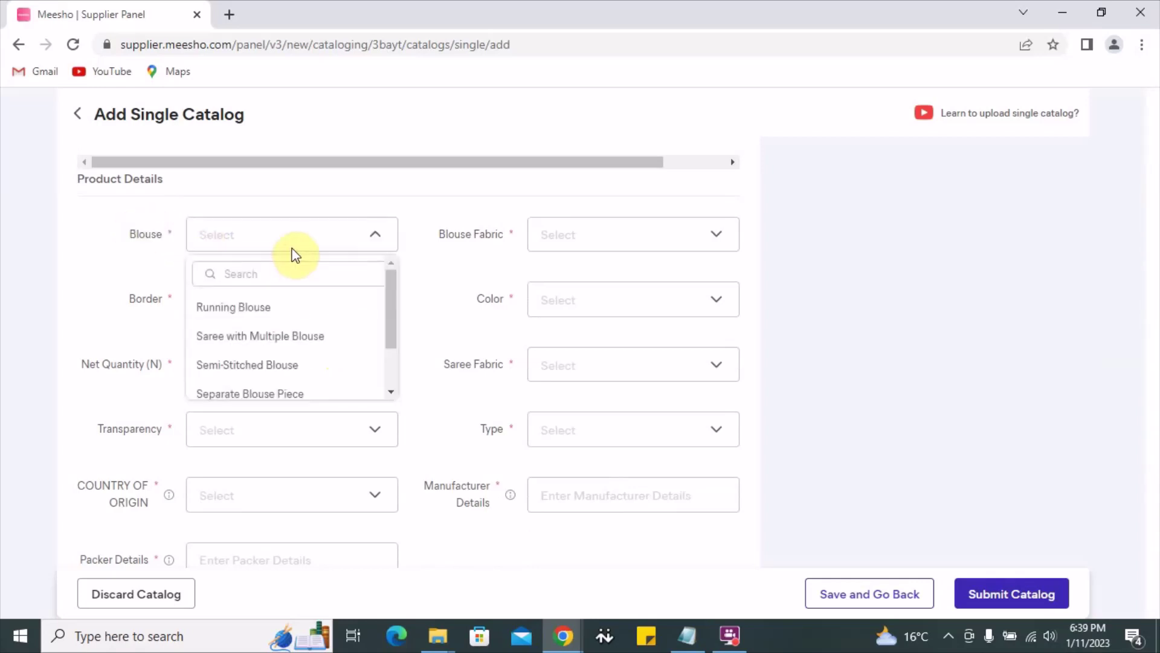
drag(387, 293, 393, 326)
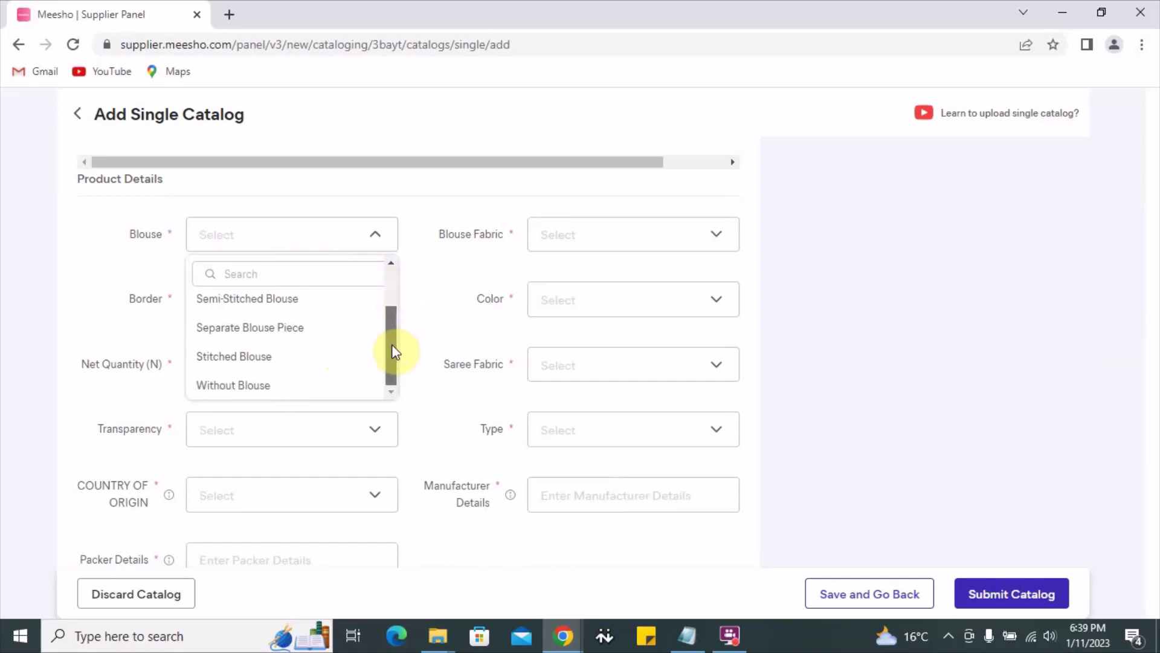
click(304, 239)
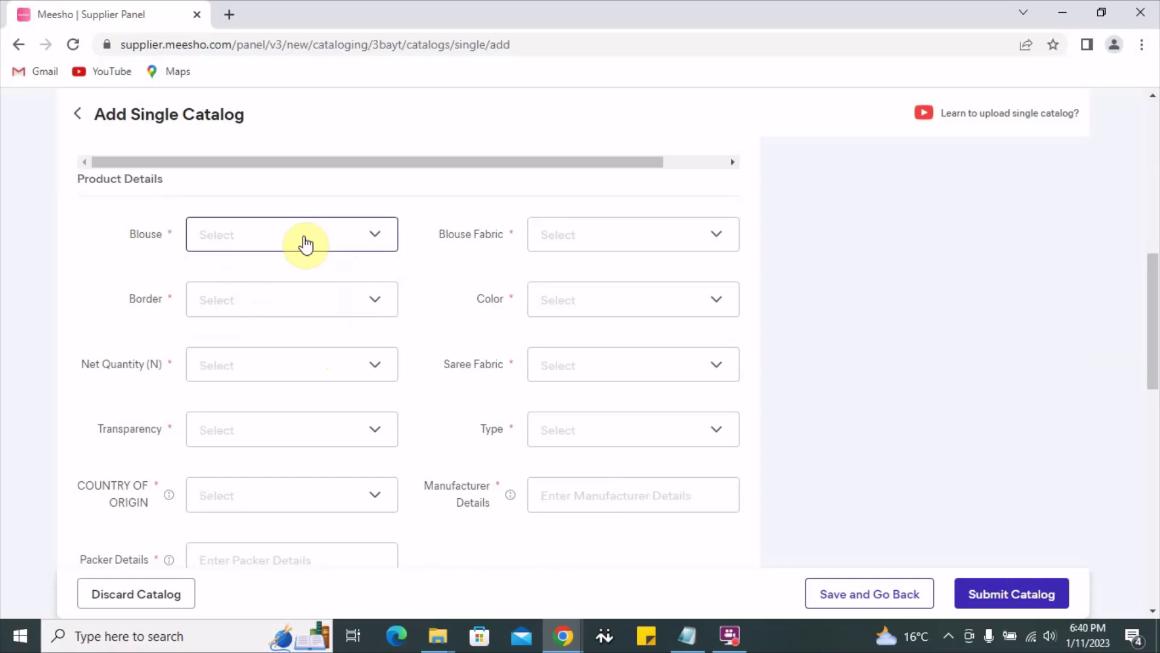
click(305, 243)
scroll(392, 283, down, 1)
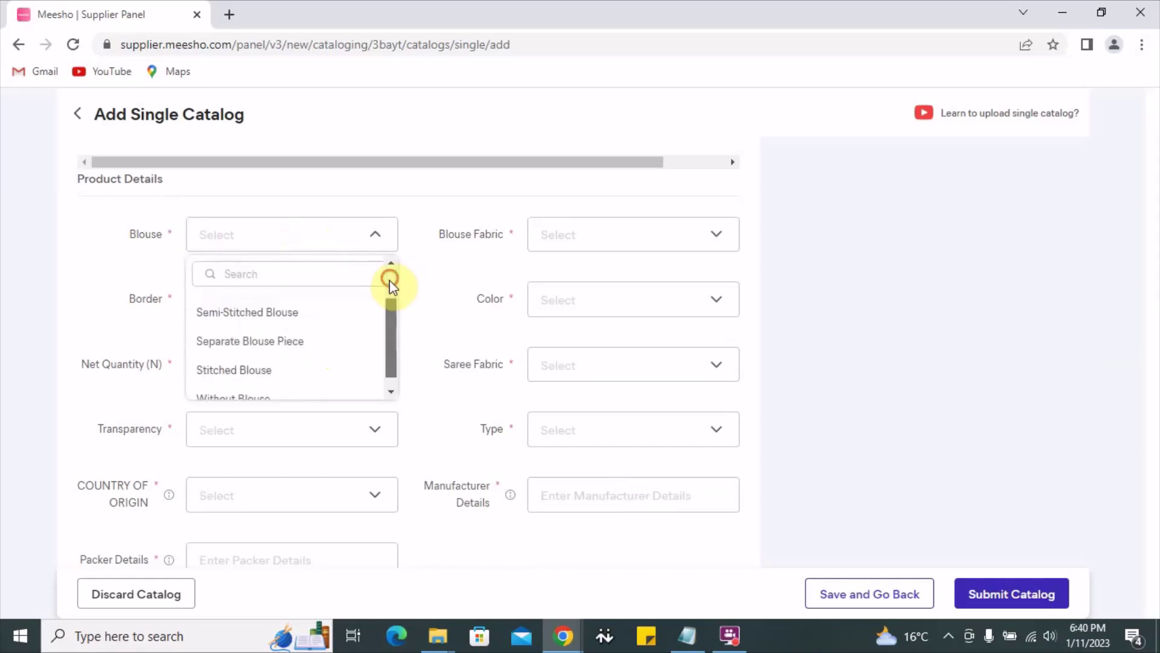
drag(390, 280, 393, 345)
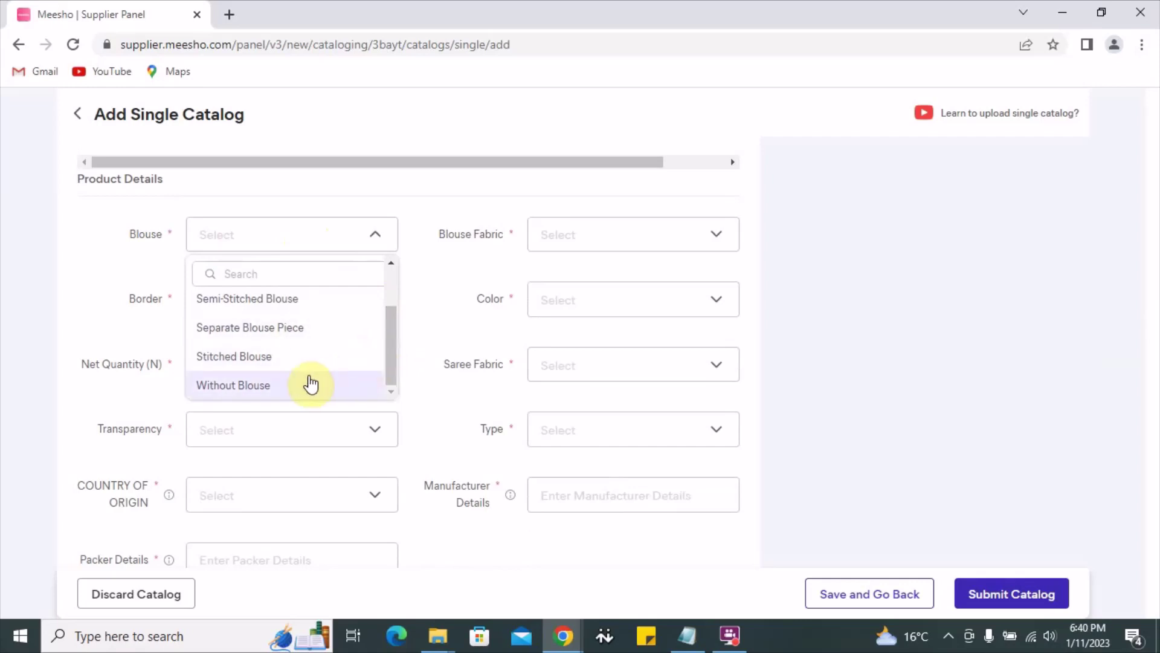
click(273, 387)
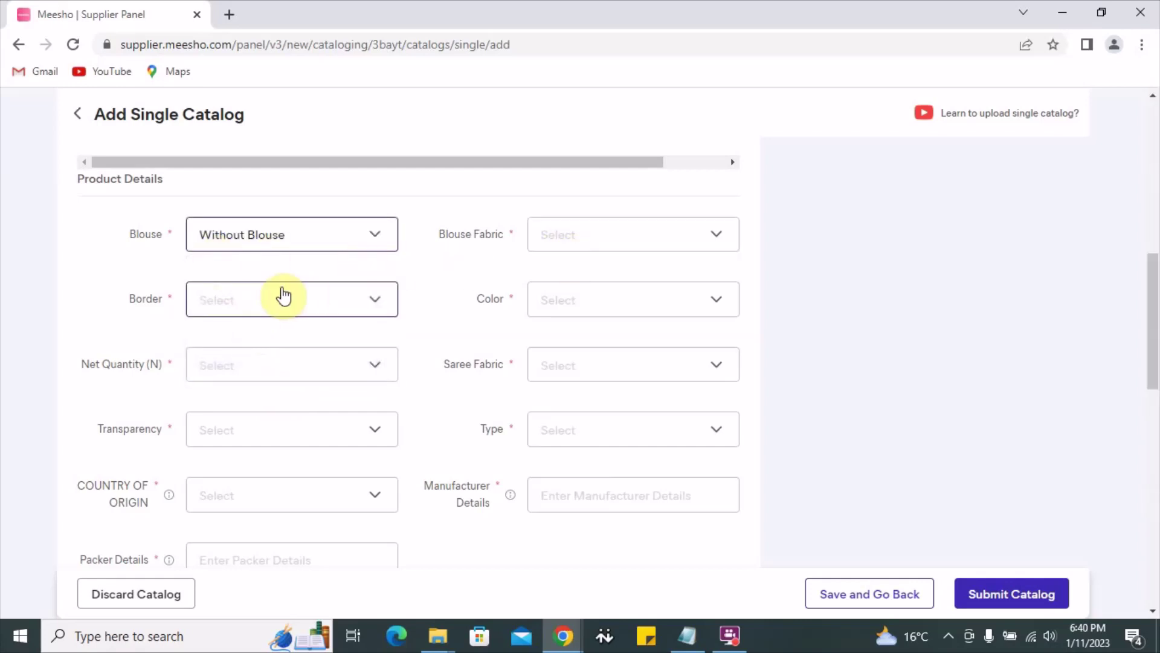
scroll(306, 249, up, 7)
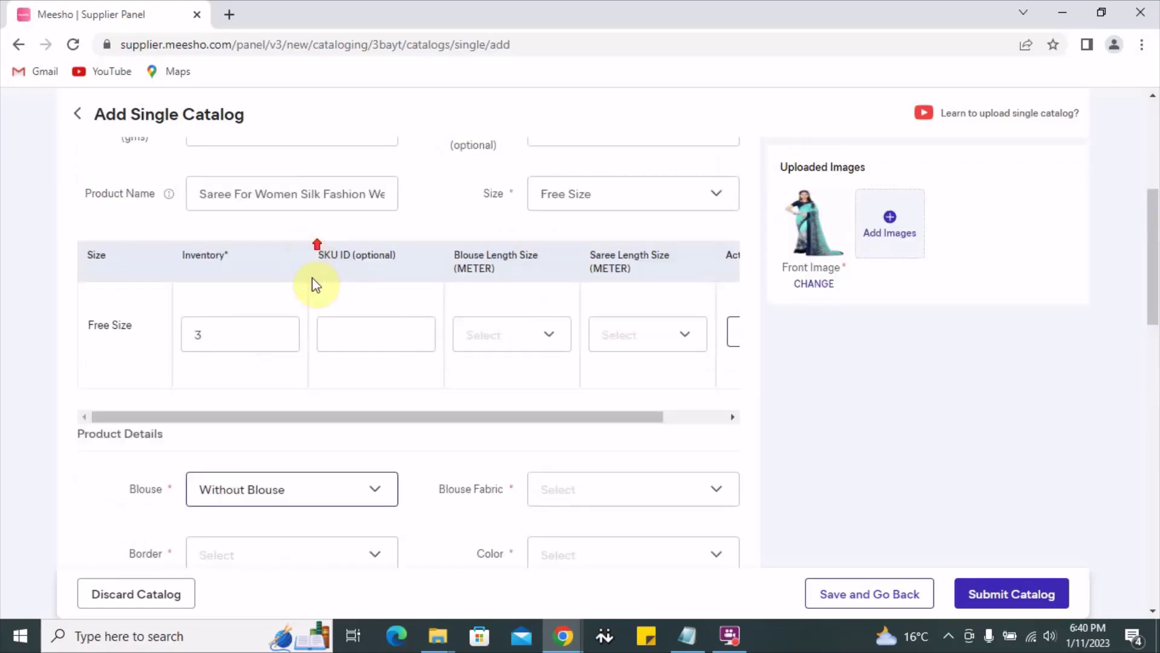
scroll(630, 340, down, 5)
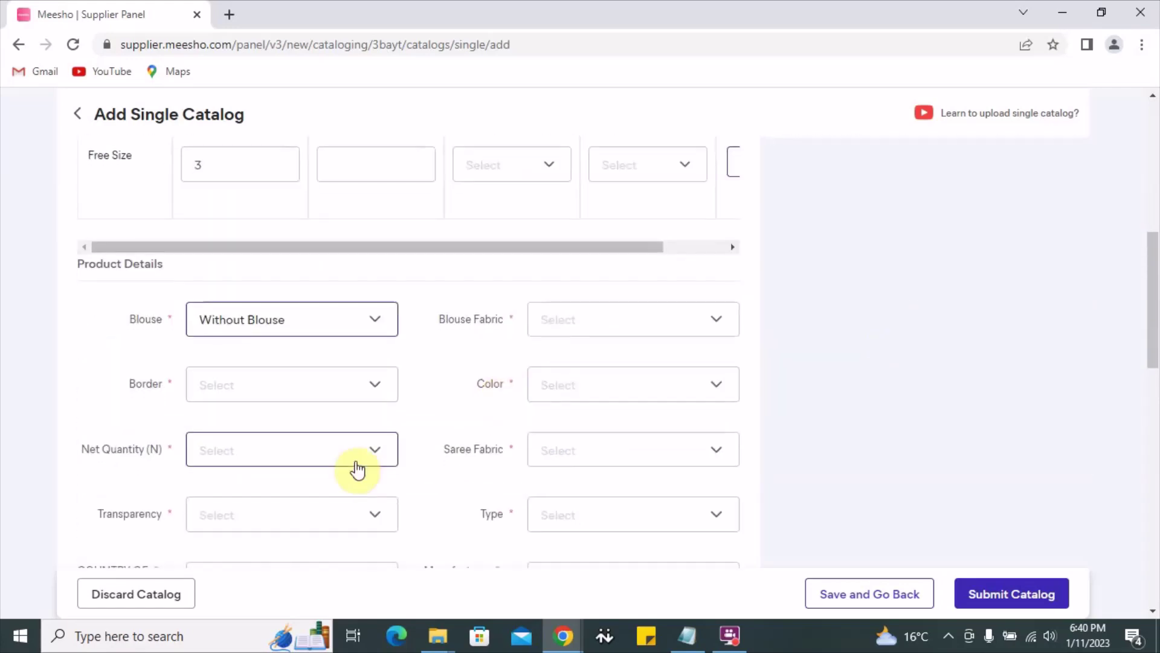
click(314, 324)
click(312, 320)
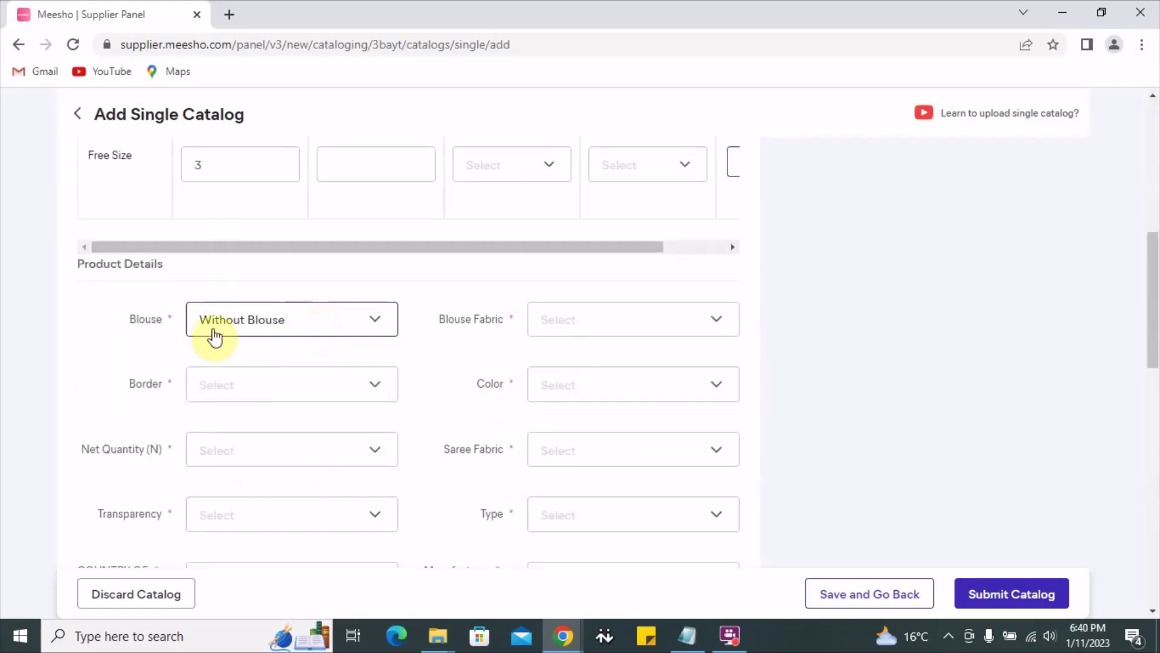
click(133, 321)
click(295, 334)
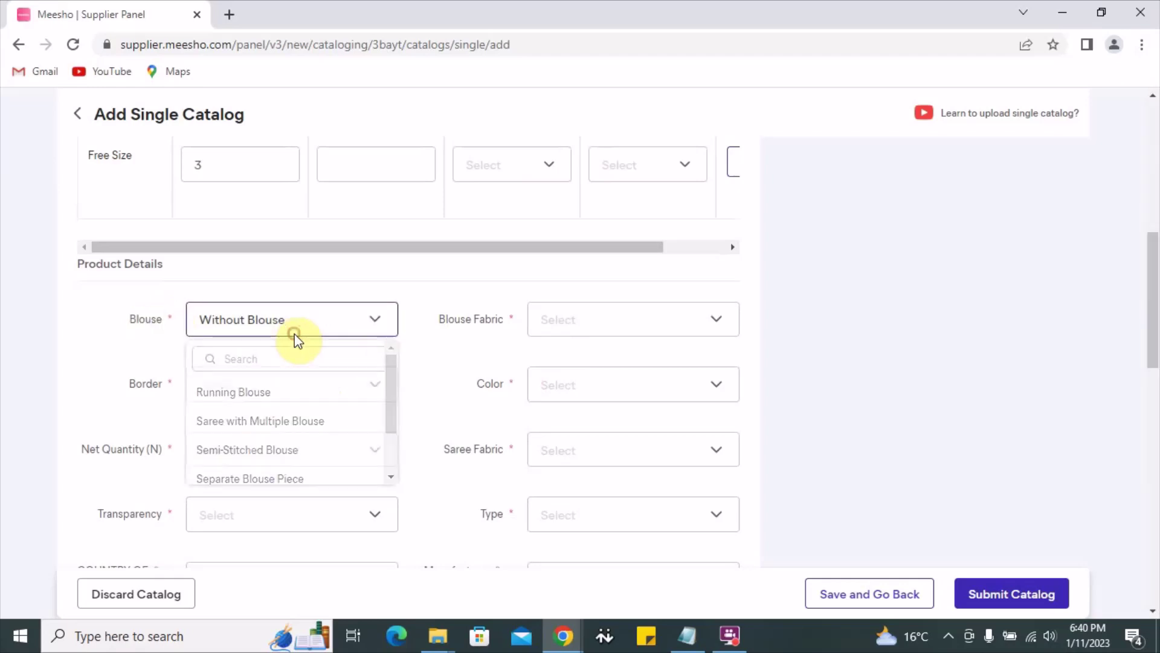
click(294, 334)
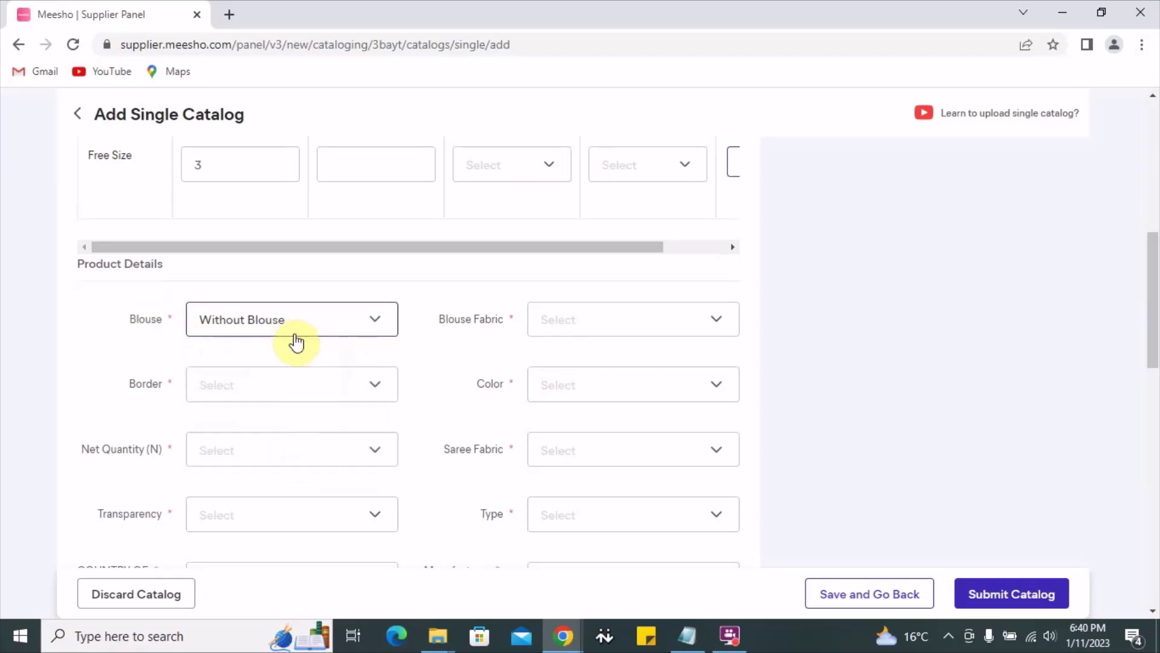
- Find the No Blouse option by searching for "NO" and set it as the blouse fabric
click(639, 332)
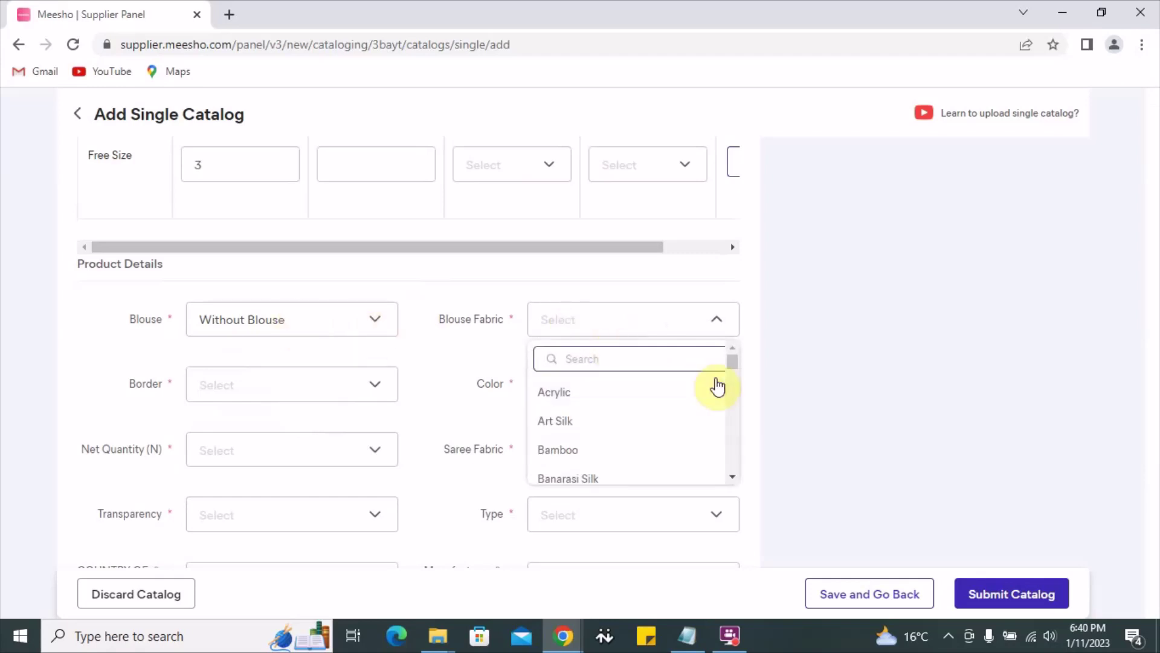
click(617, 354)
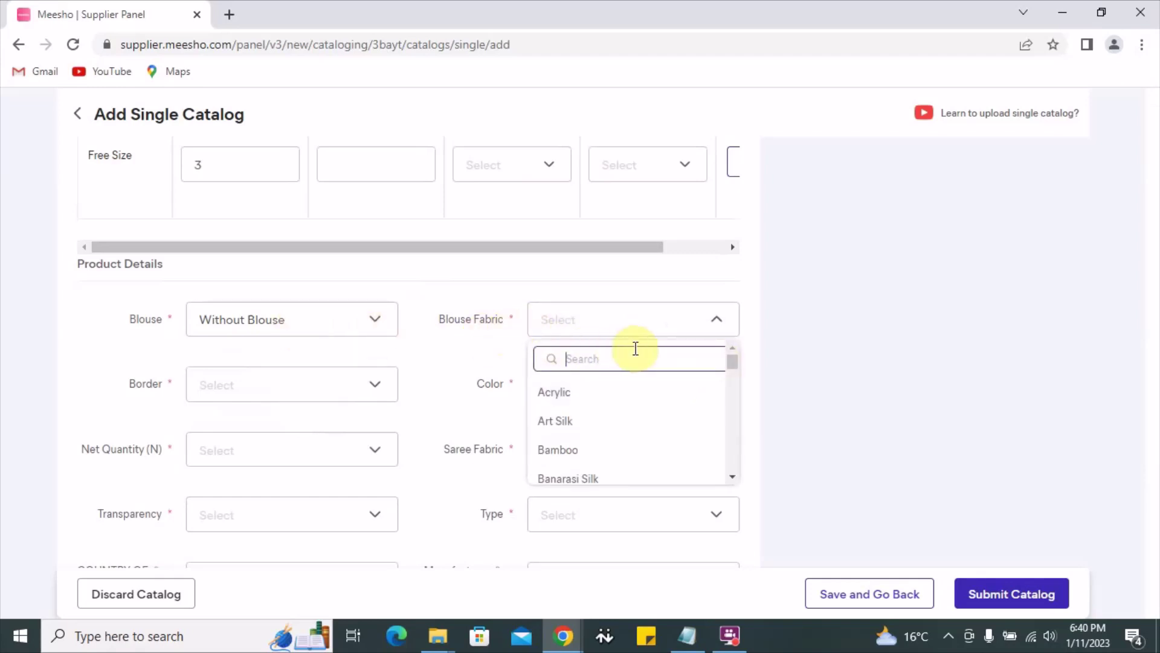
text(NO)
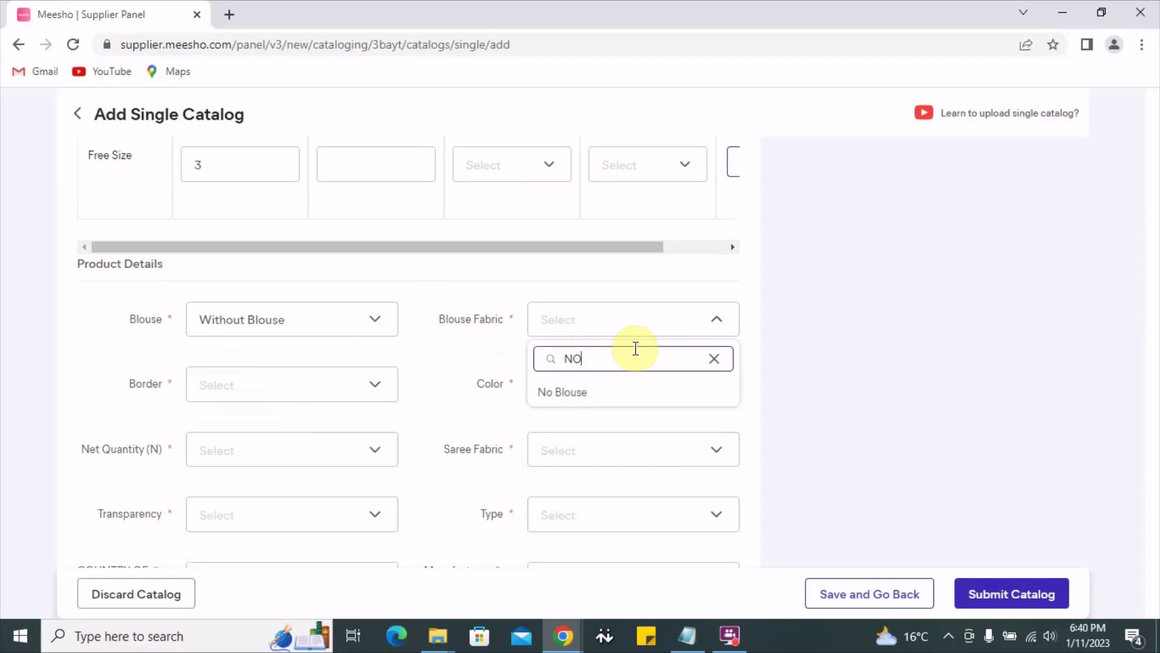
click(589, 394)
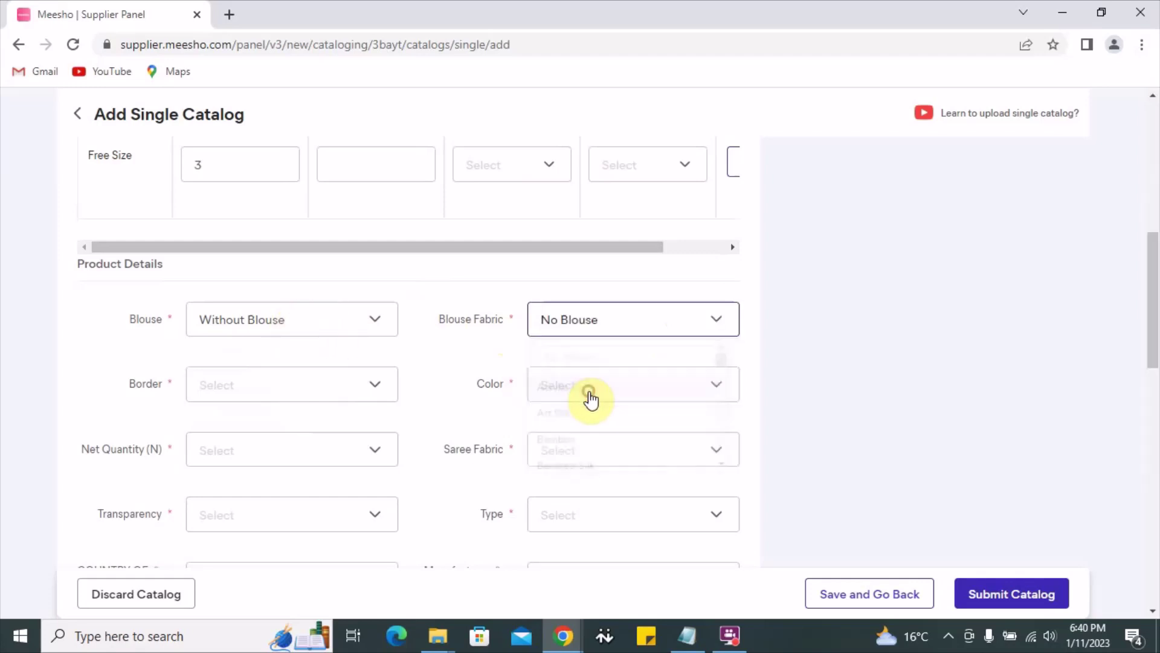
click(658, 328)
mouse_move(732, 362)
mouse_down()
mouse_move(733, 422)
mouse_move(733, 342)
mouse_up()
click(705, 306)
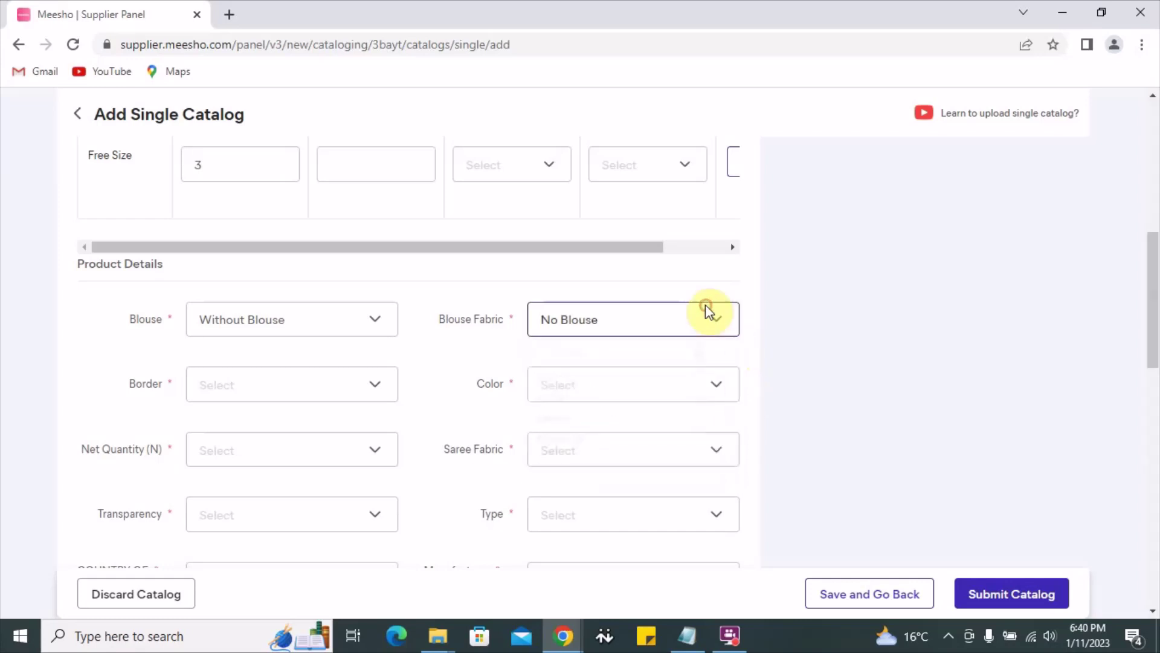
- Set the saree's border type to Printed in the product details
click(325, 390)
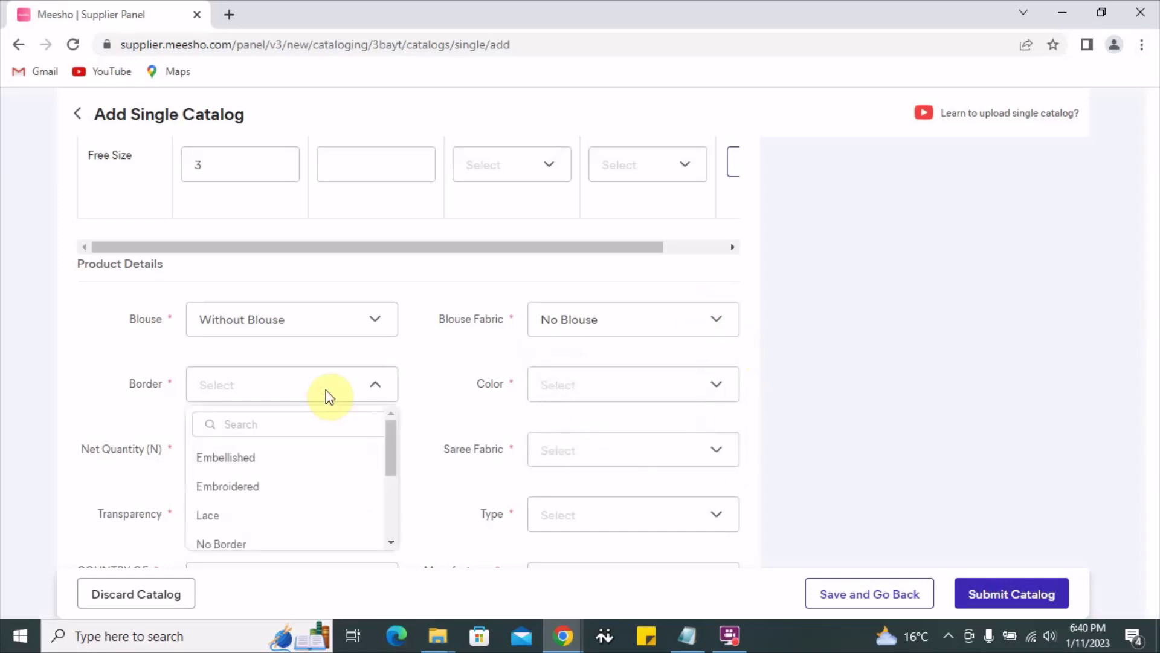
scroll(333, 493, down, 3)
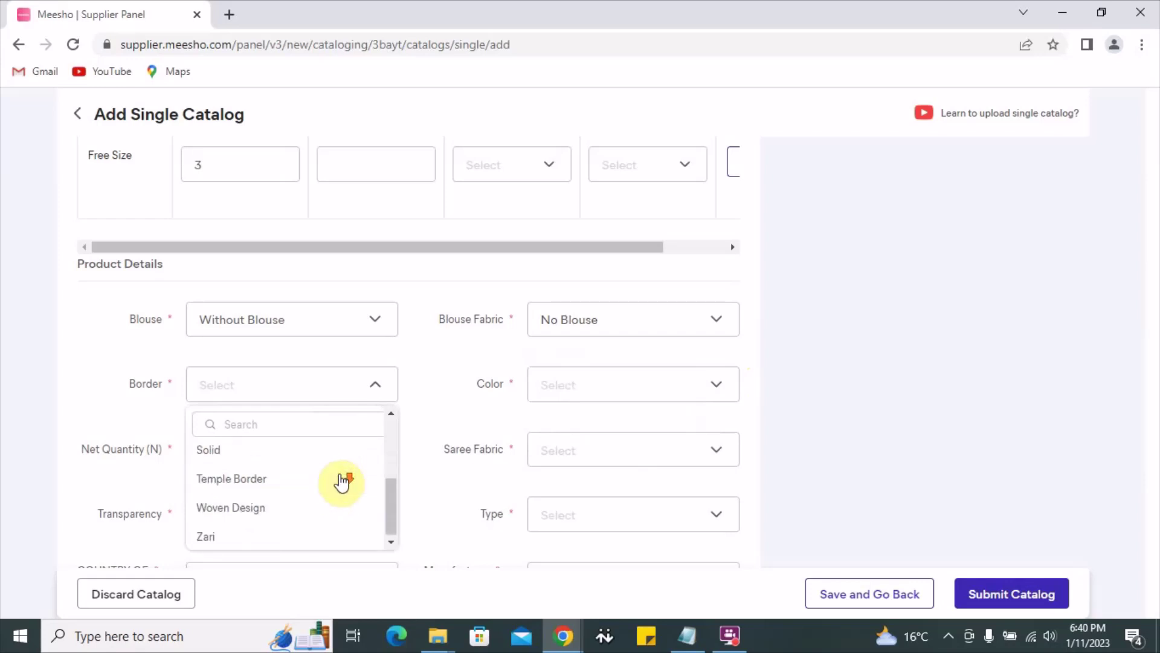
scroll(302, 538, up, 2)
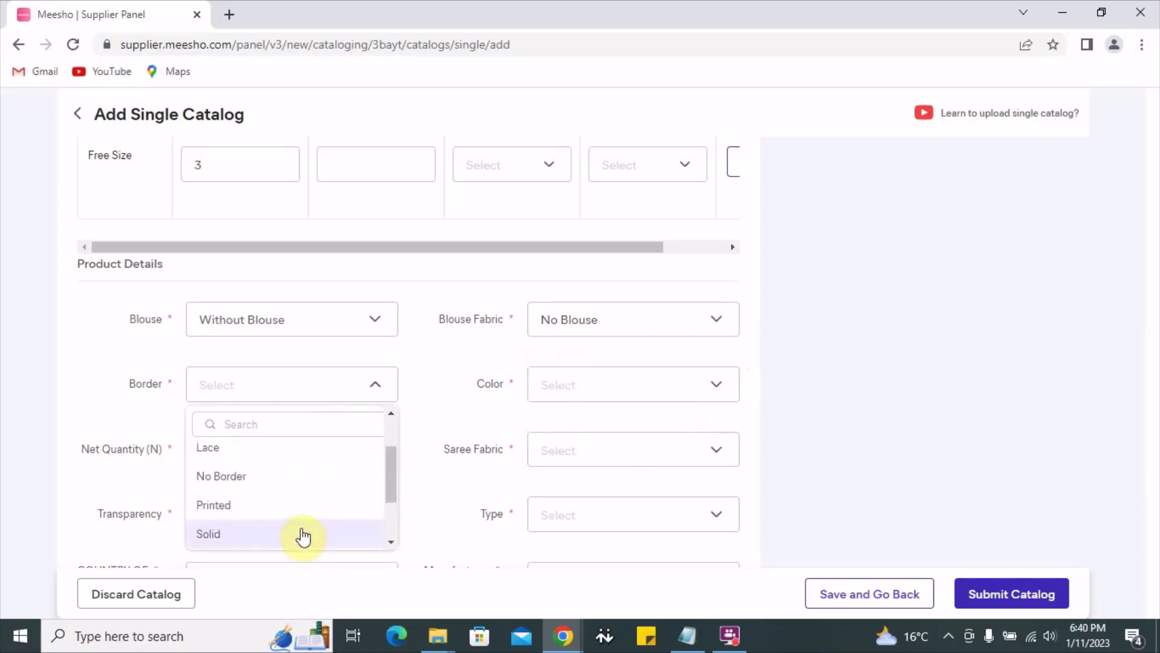
scroll(298, 508, up, 2)
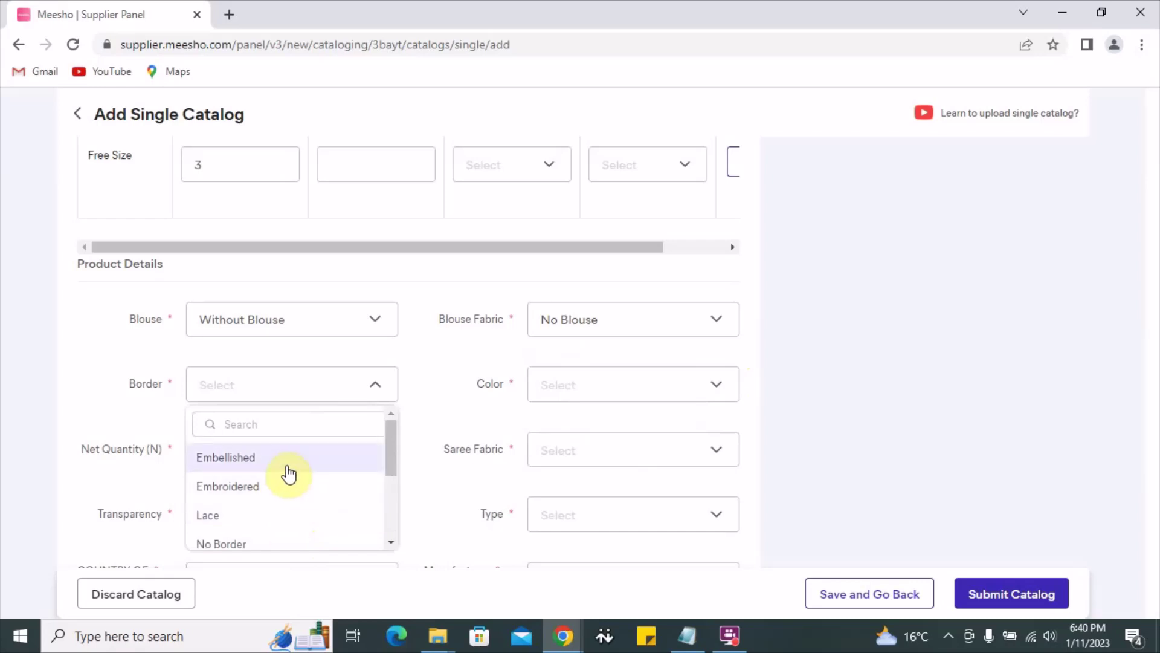
scroll(305, 518, down, 2)
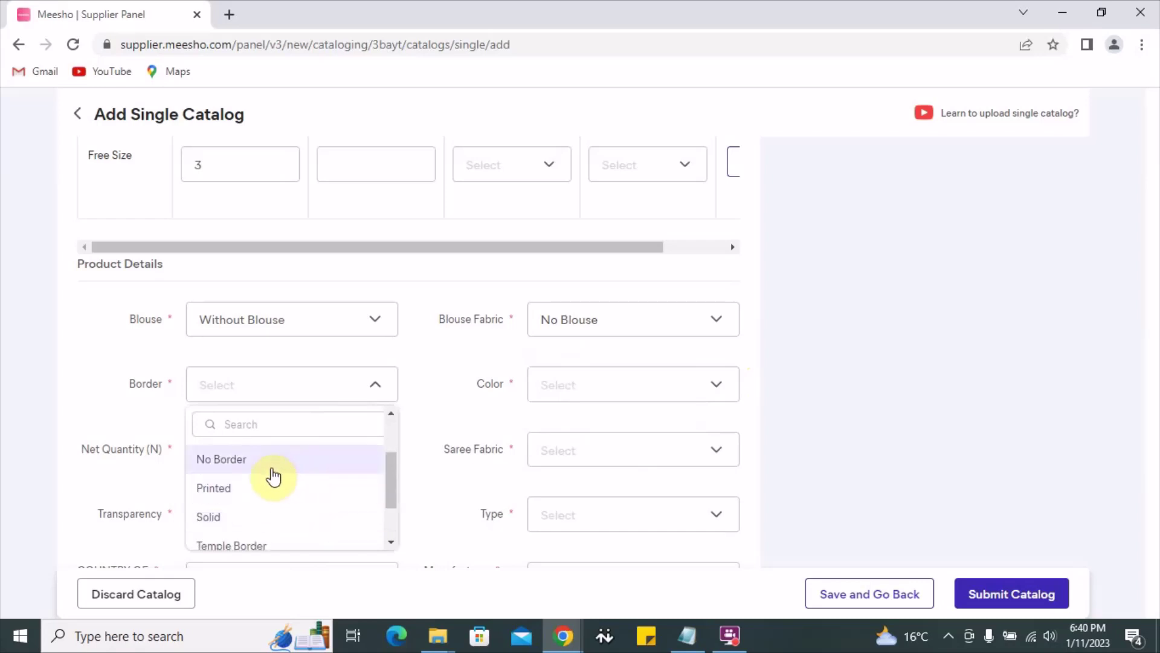
click(259, 497)
- Set the saree's color to Aqua Blue in the product details
click(614, 384)
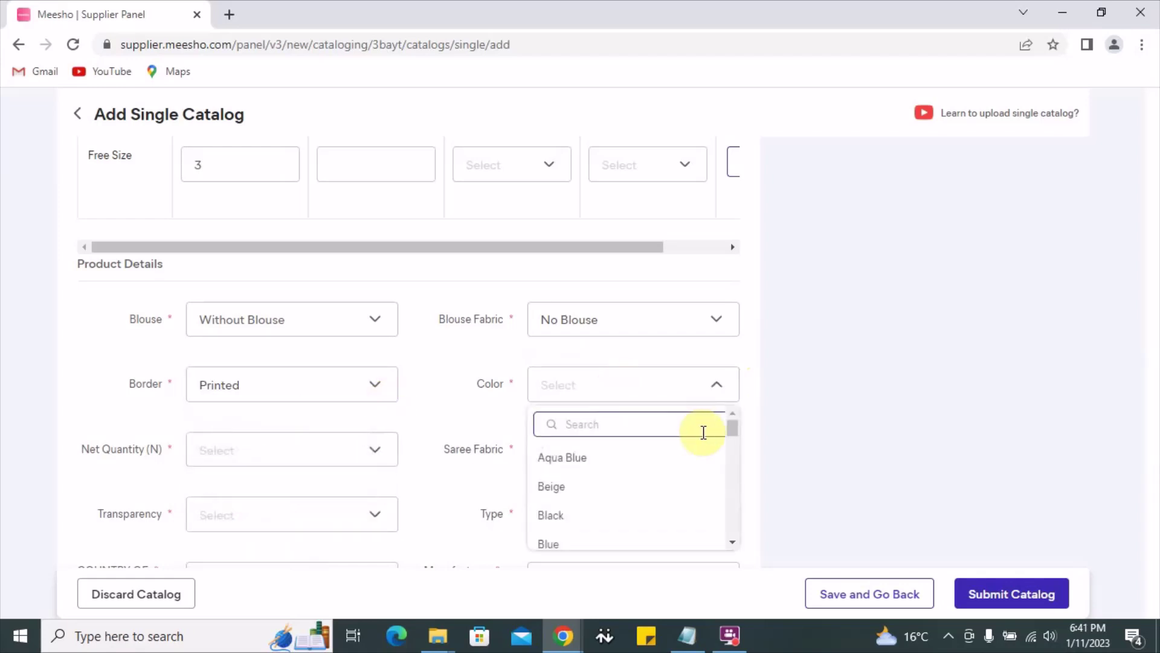
click(638, 413)
click(637, 400)
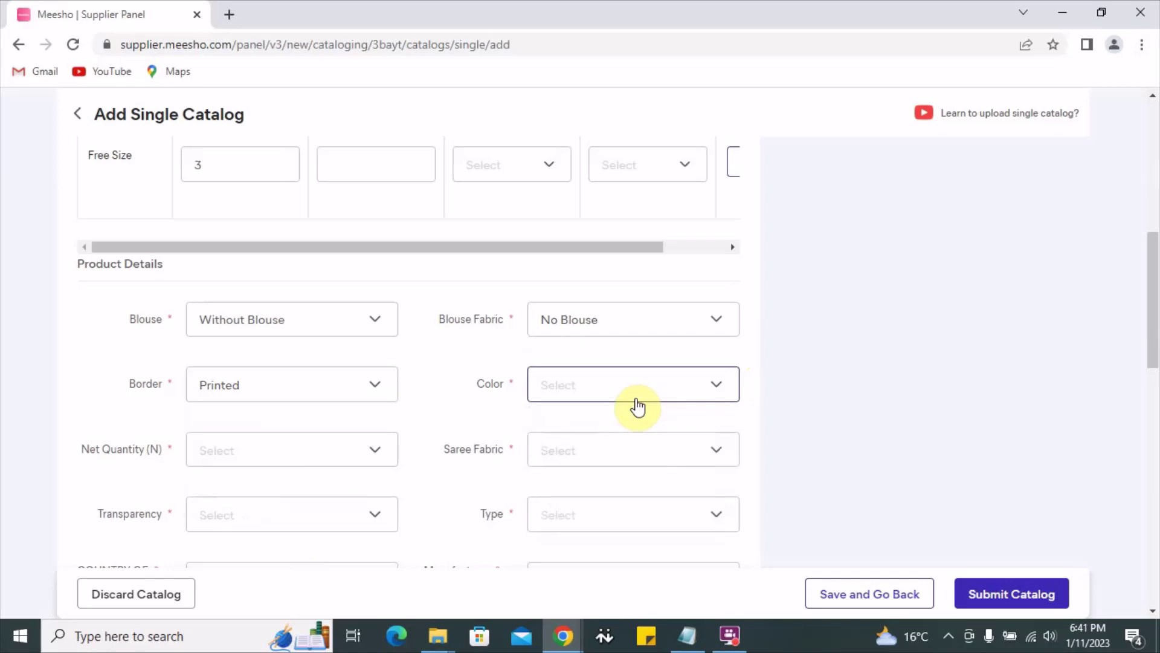
click(642, 394)
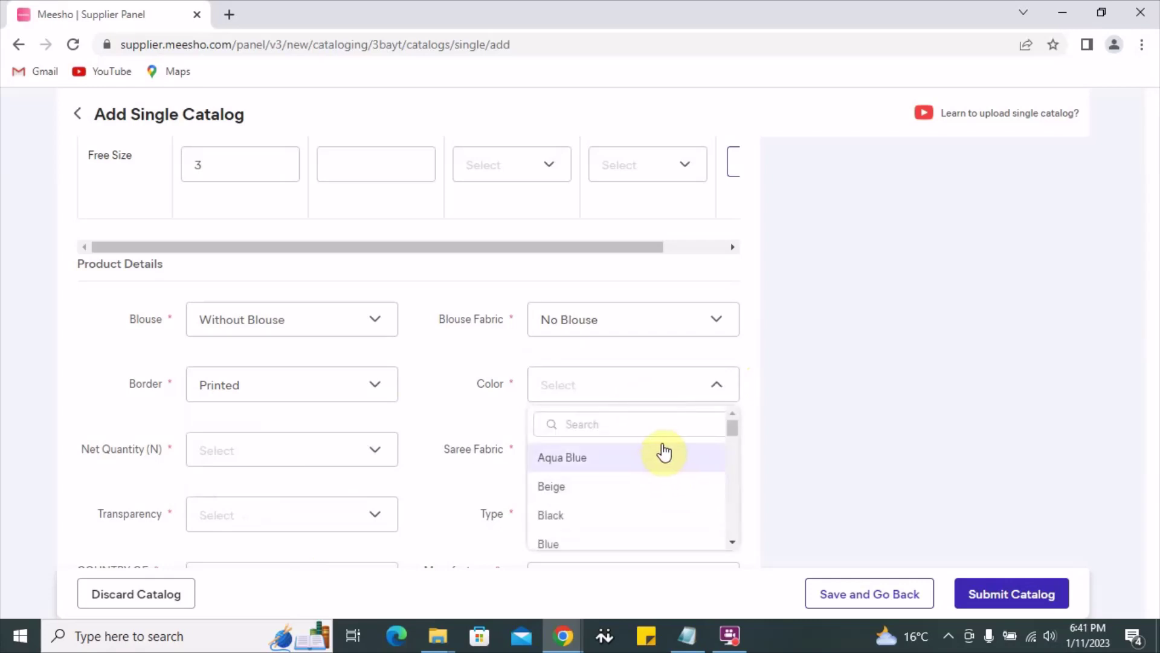
click(664, 455)
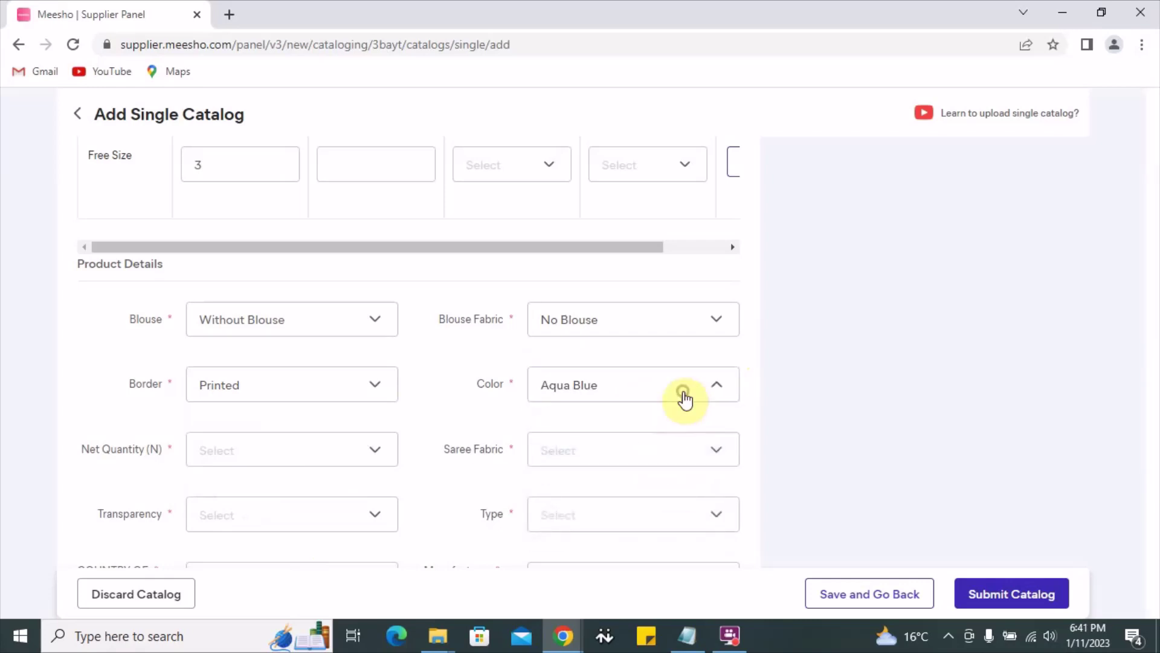
- Set the saree's net quantity to Single in the product details
scroll(619, 510, down, 2)
click(649, 394)
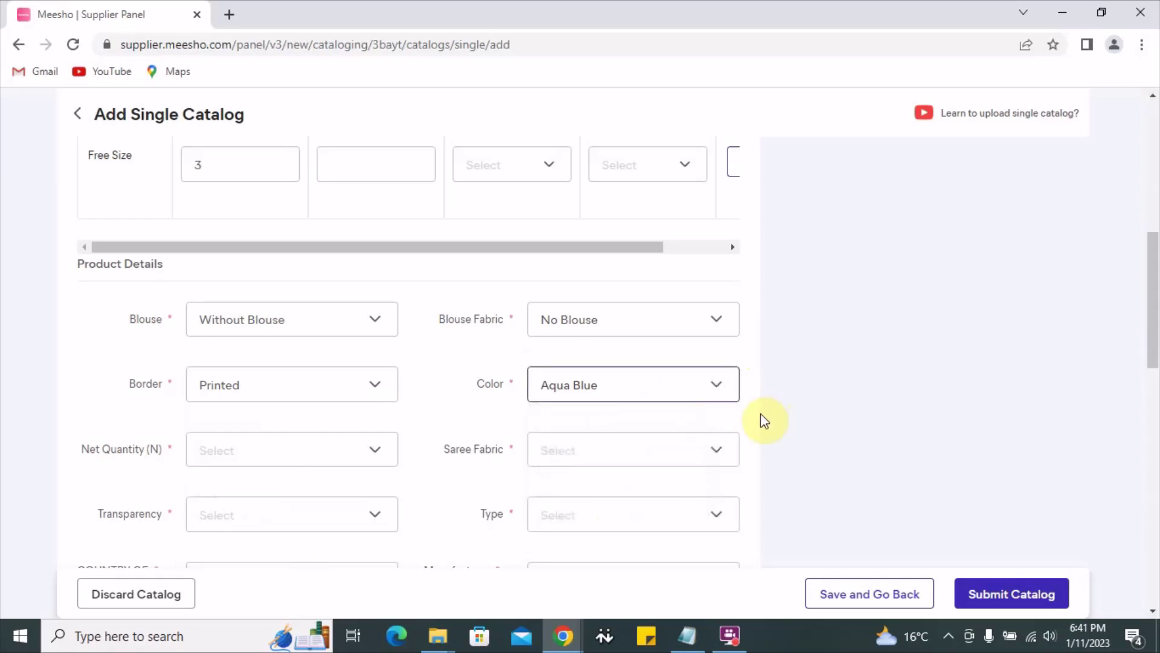
scroll(312, 415, down, 1)
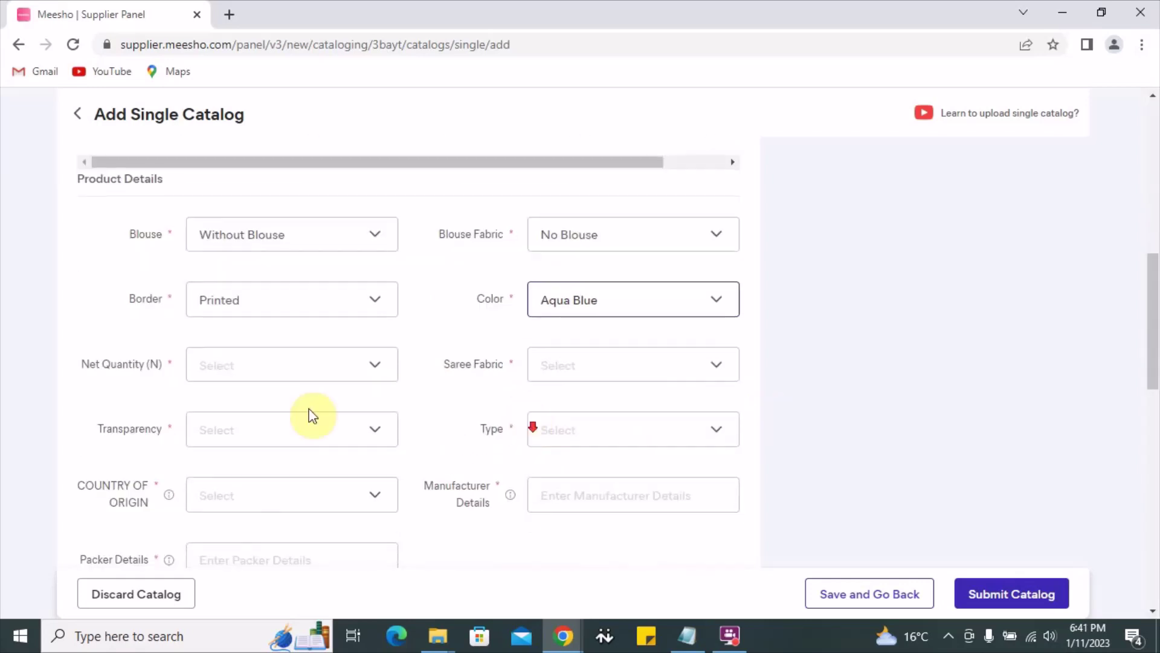
click(237, 367)
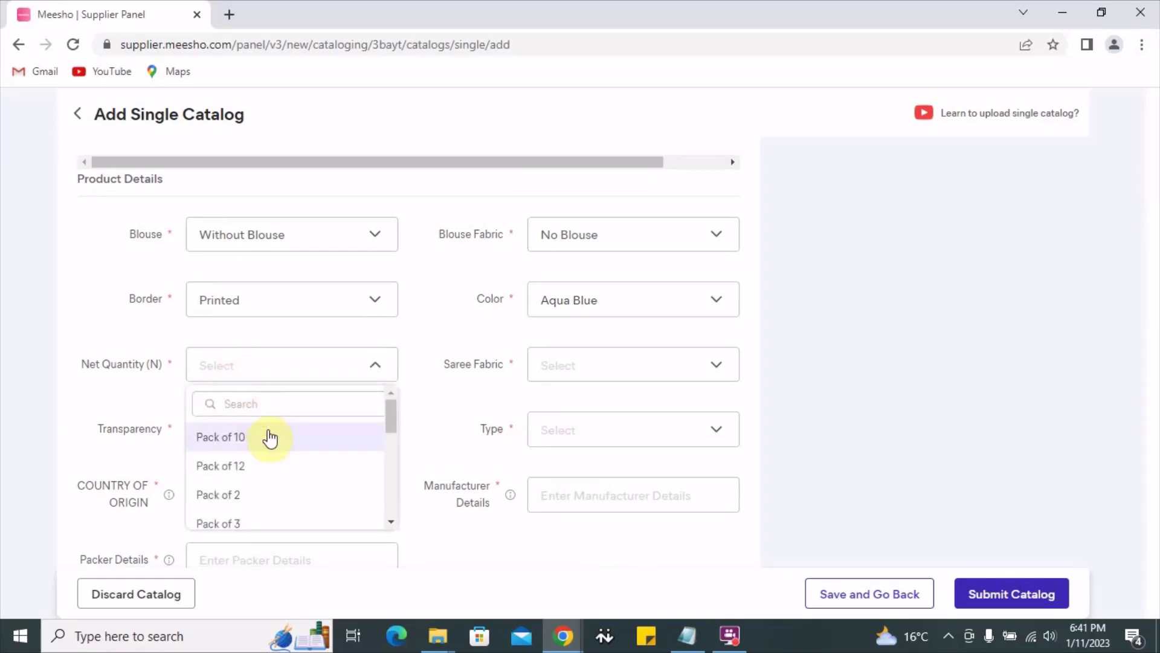
scroll(273, 443, down, 6)
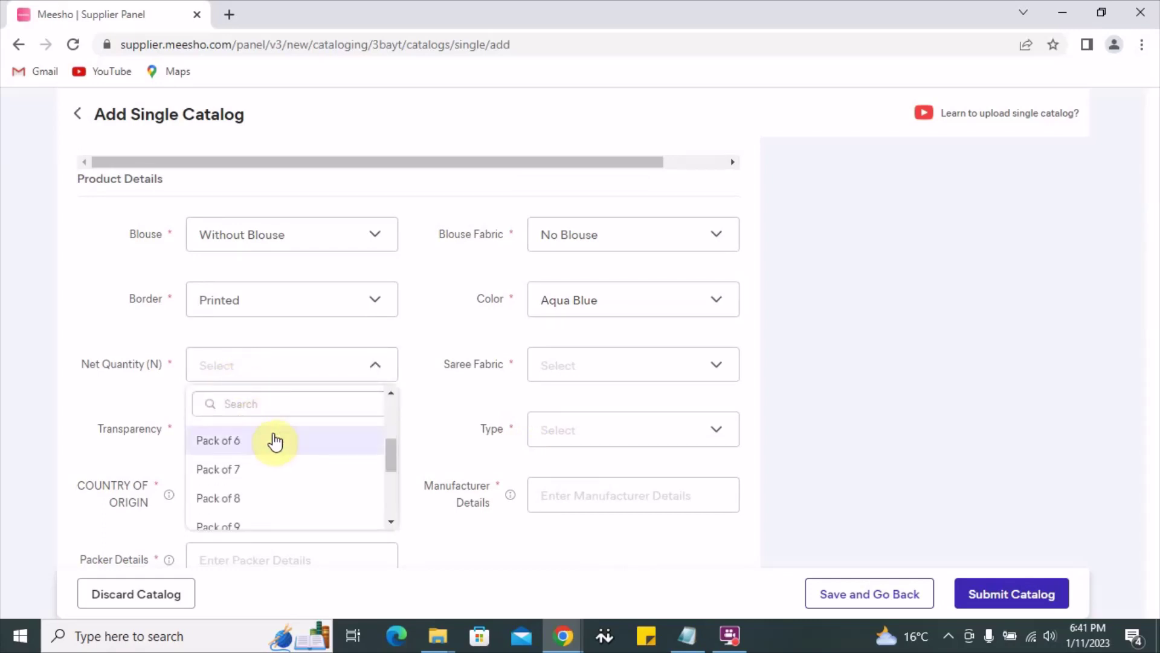
scroll(273, 443, down, 1)
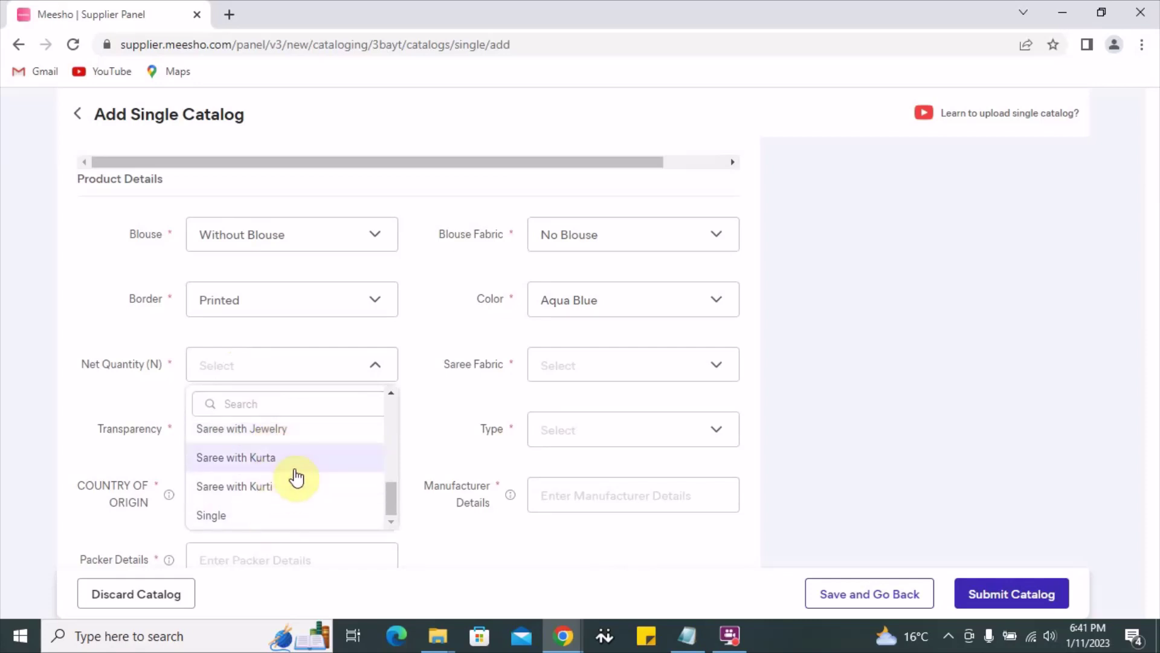
scroll(297, 465, up, 5)
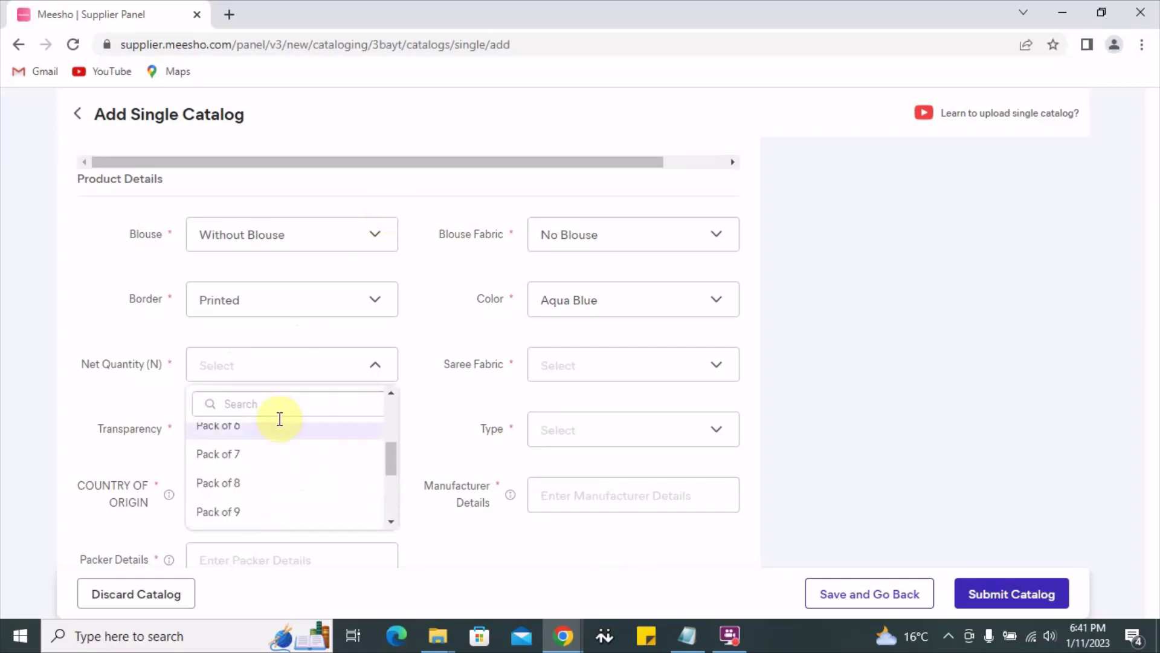
scroll(284, 459, down, 5)
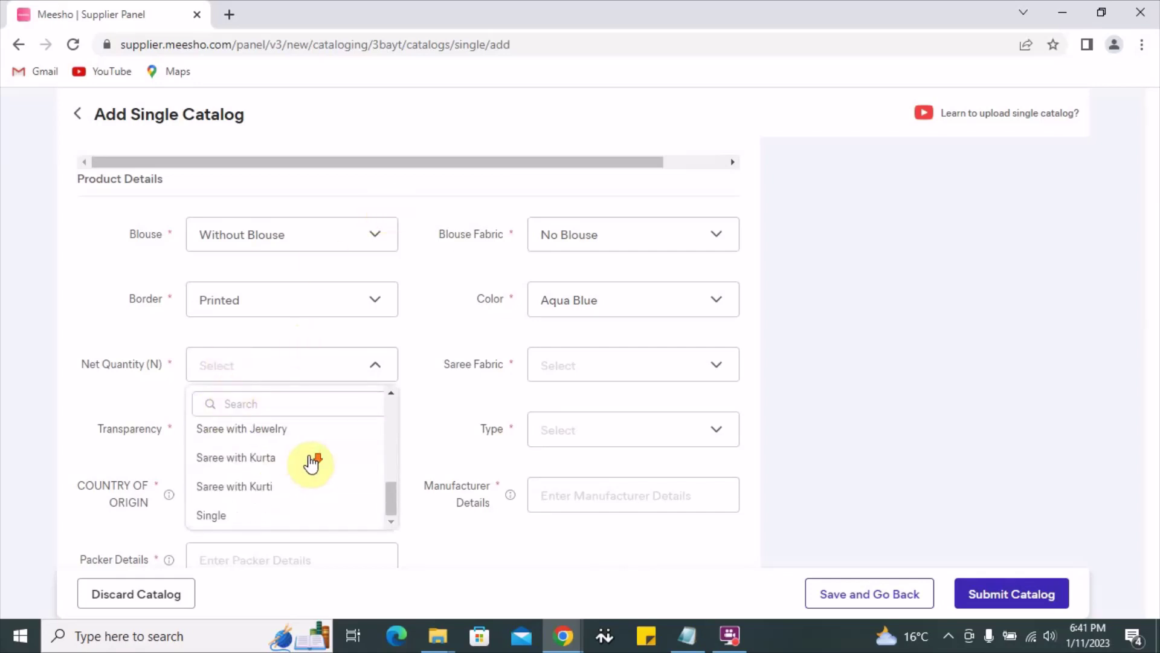
click(247, 519)
click(327, 368)
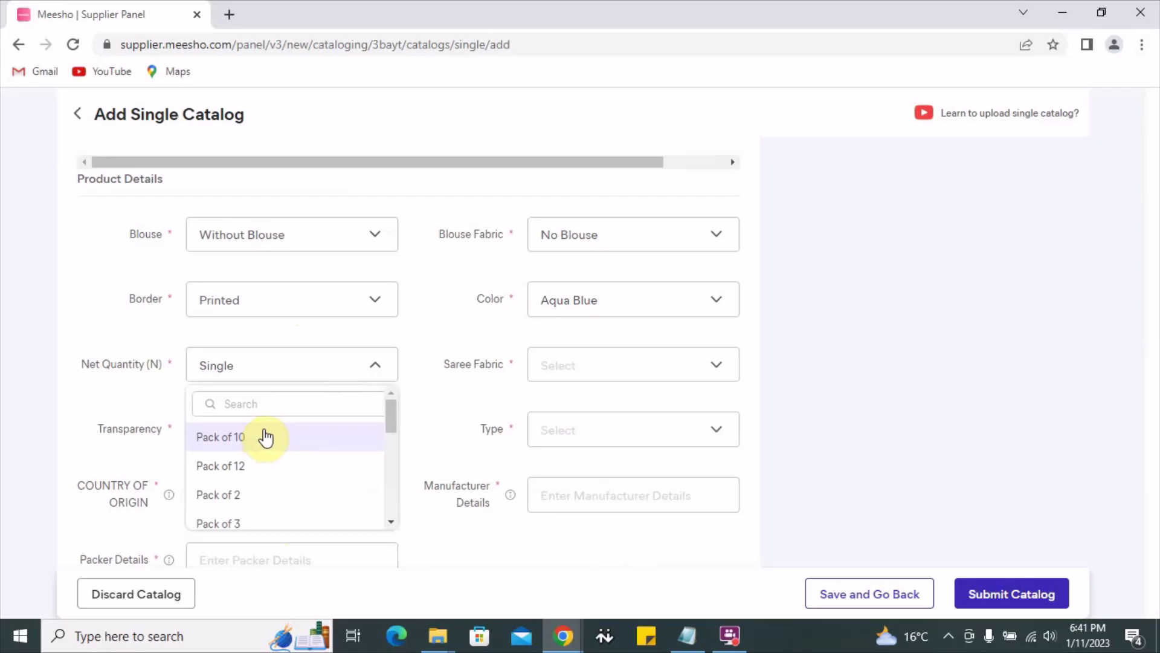
scroll(265, 437, down, 5)
click(243, 514)
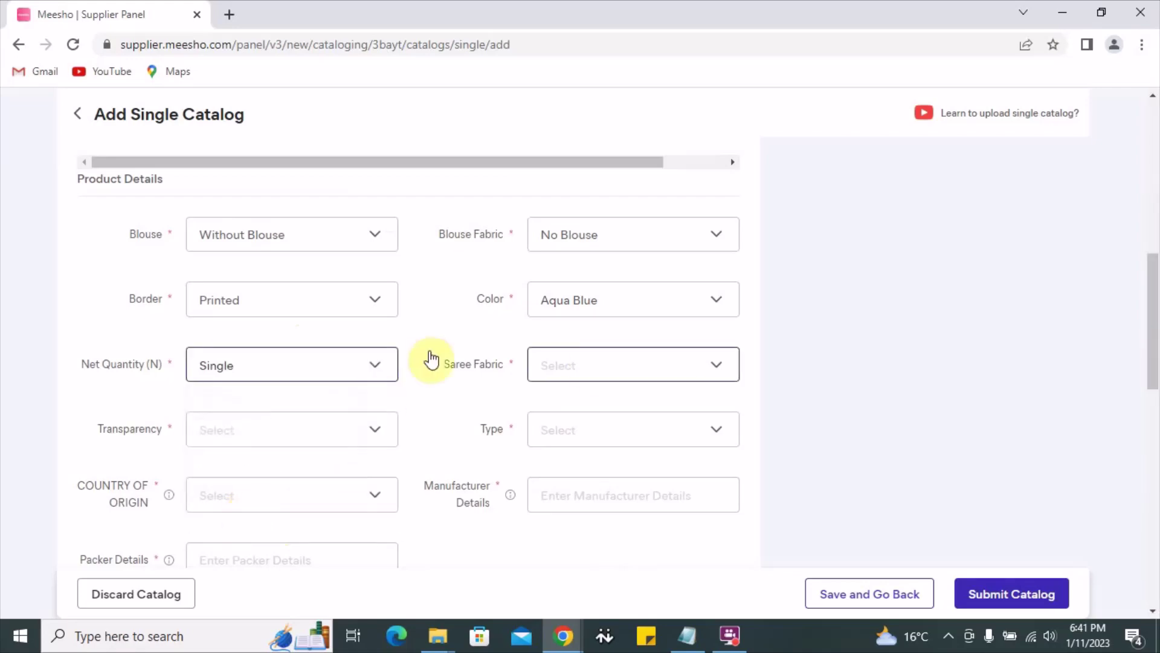
- Search the saree fabric options for "Silk" and set the saree fabric to Silk
click(591, 364)
scroll(629, 470, down, 3)
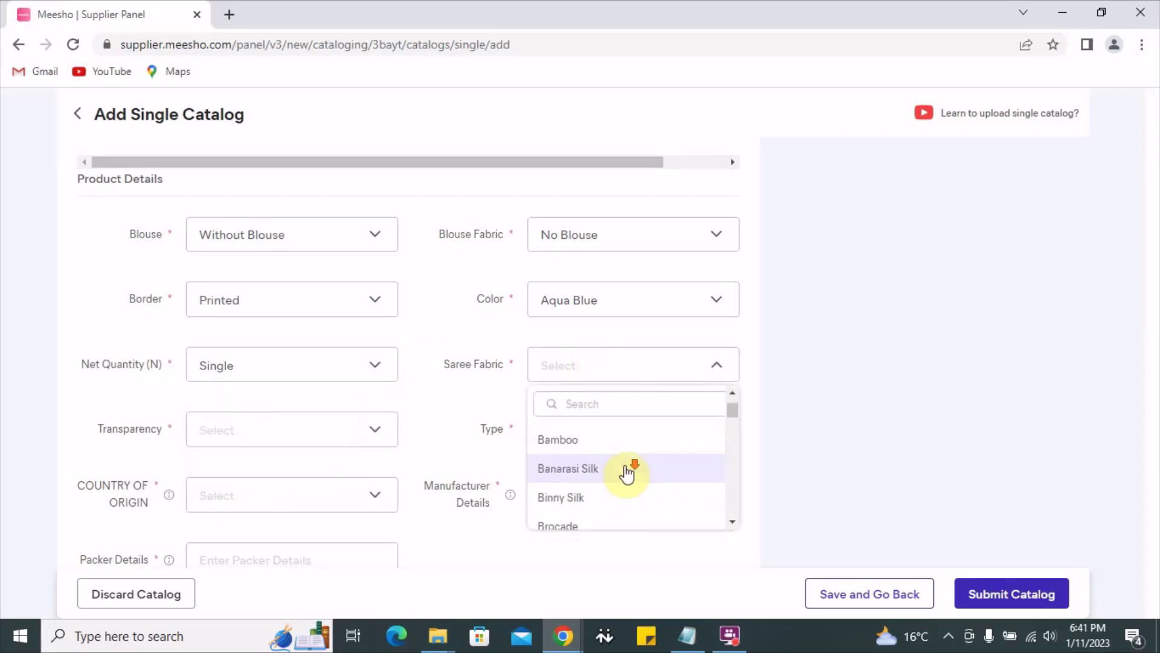
click(644, 405)
text(Silk)
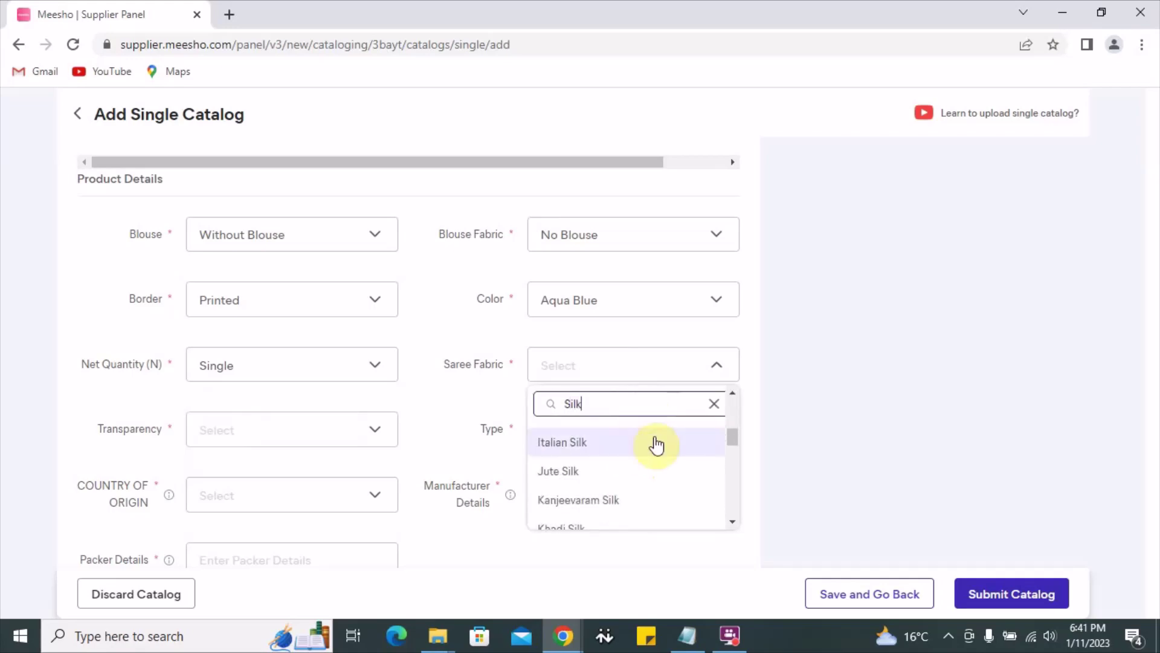
drag(733, 443, 733, 481)
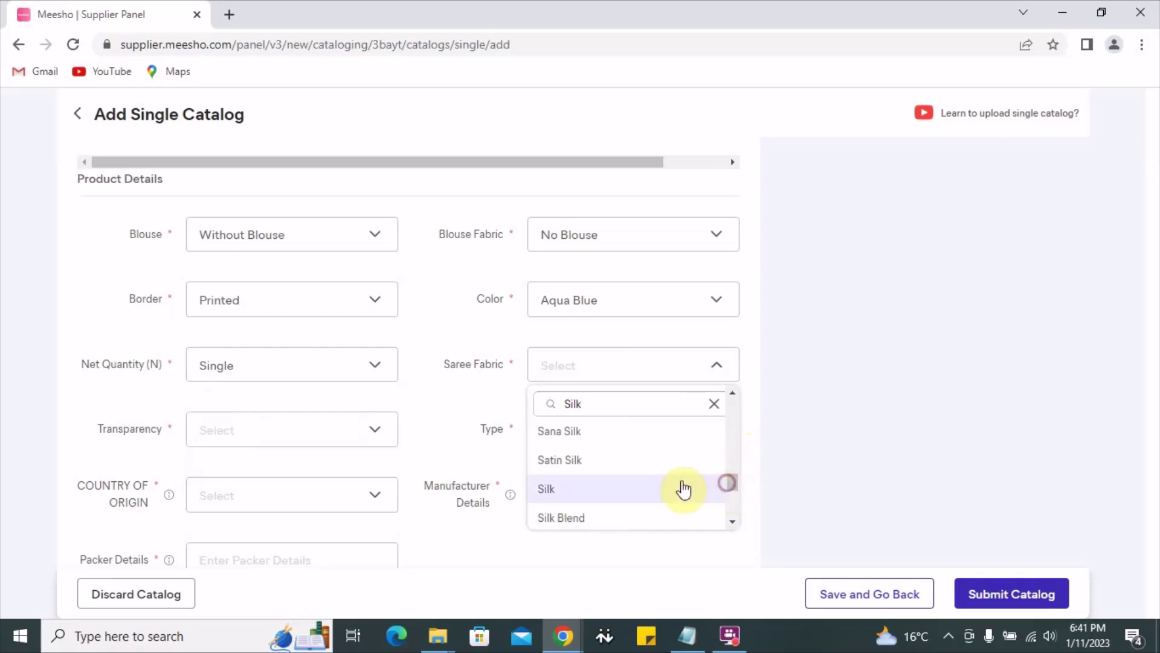
click(603, 493)
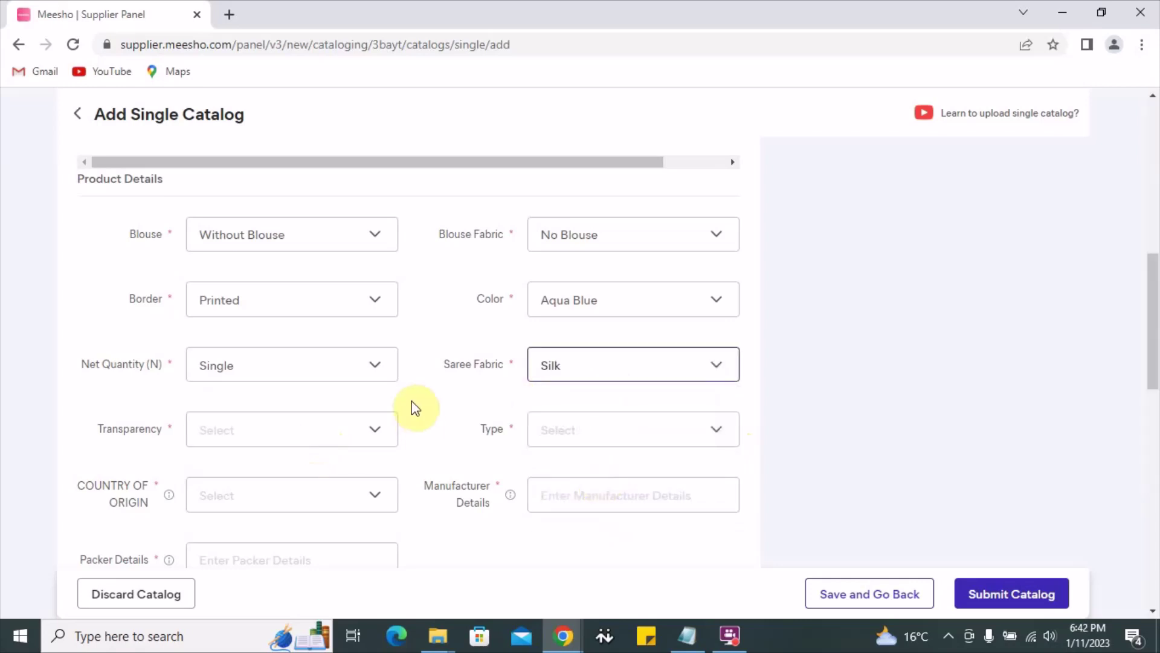
drag(446, 365, 603, 369)
click(604, 368)
click(605, 367)
- Set the saree's transparency to No and its type to Banarasi
click(230, 433)
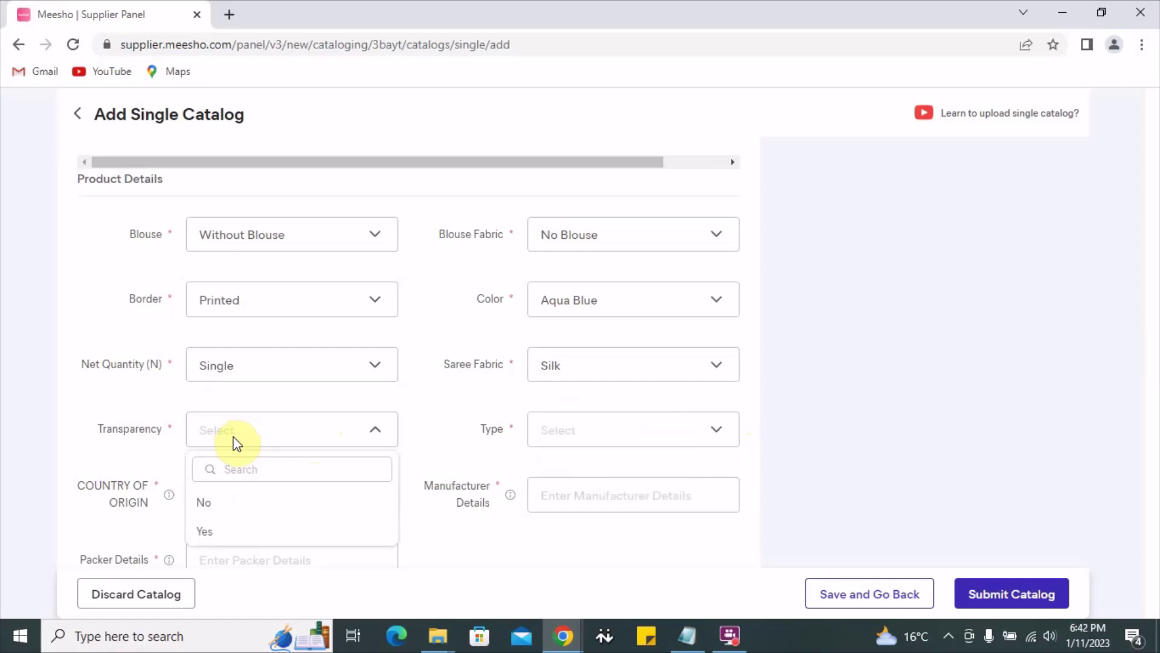
click(235, 508)
click(598, 432)
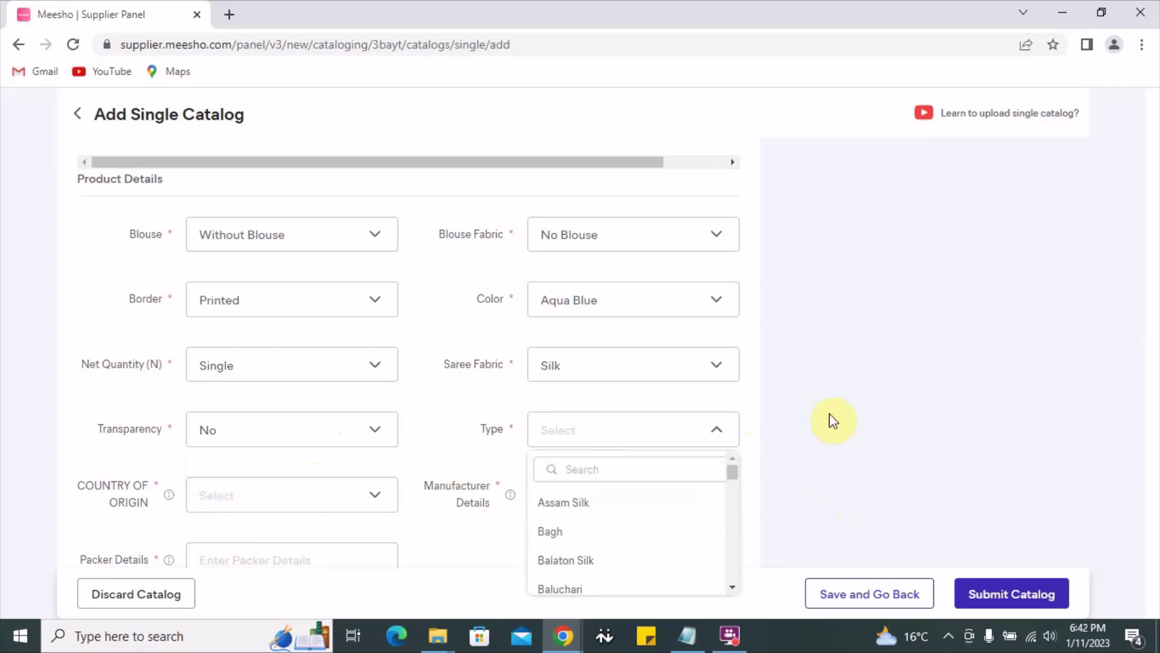
click(655, 471)
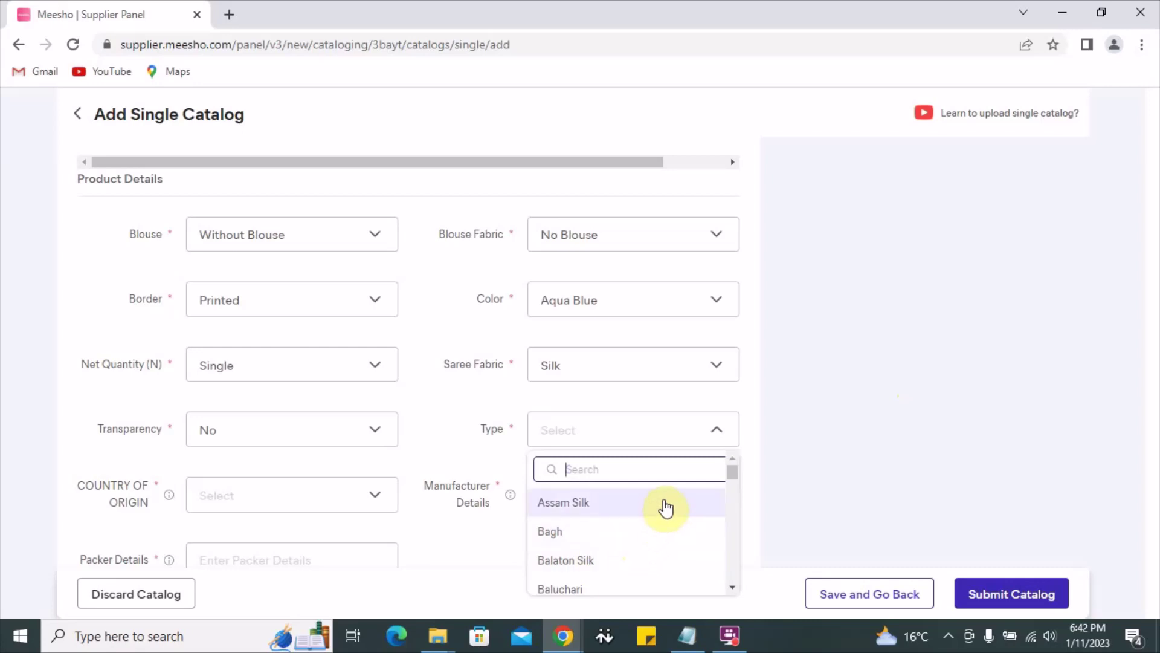
scroll(665, 511, down, 1)
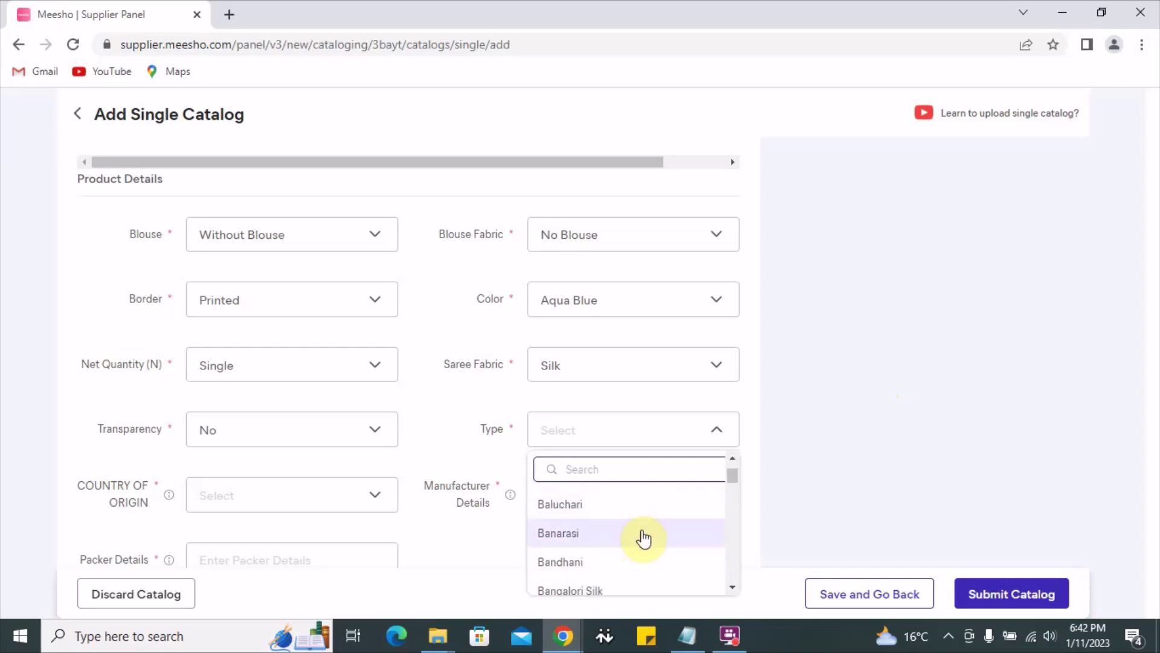
scroll(643, 537, down, 3)
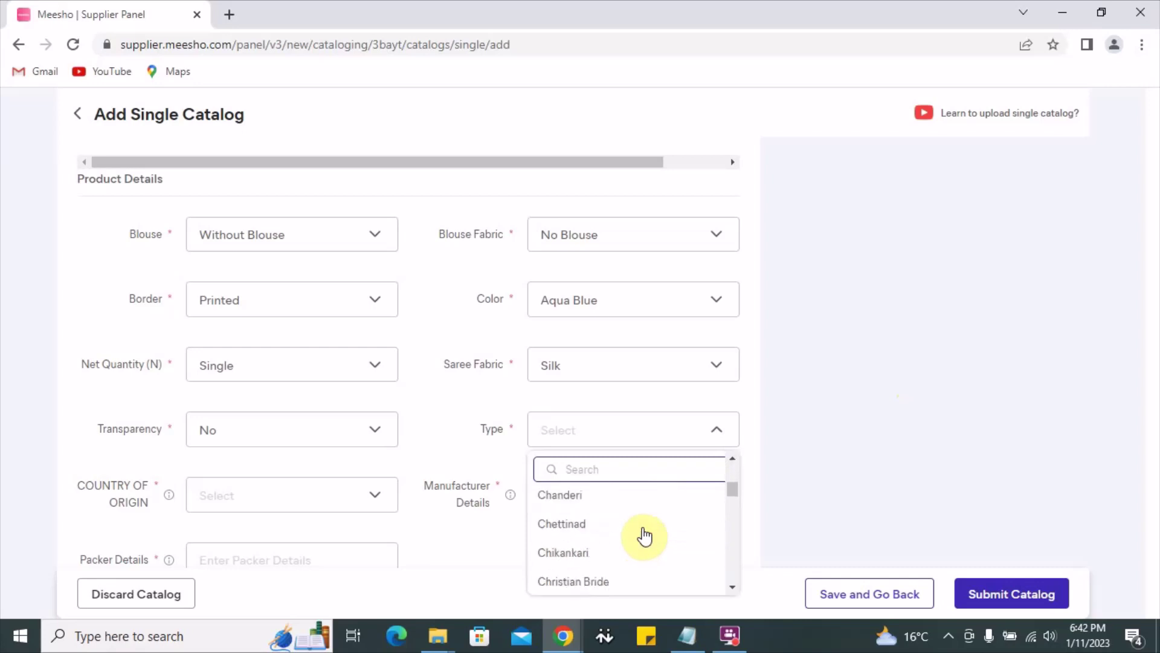
scroll(644, 536, down, 6)
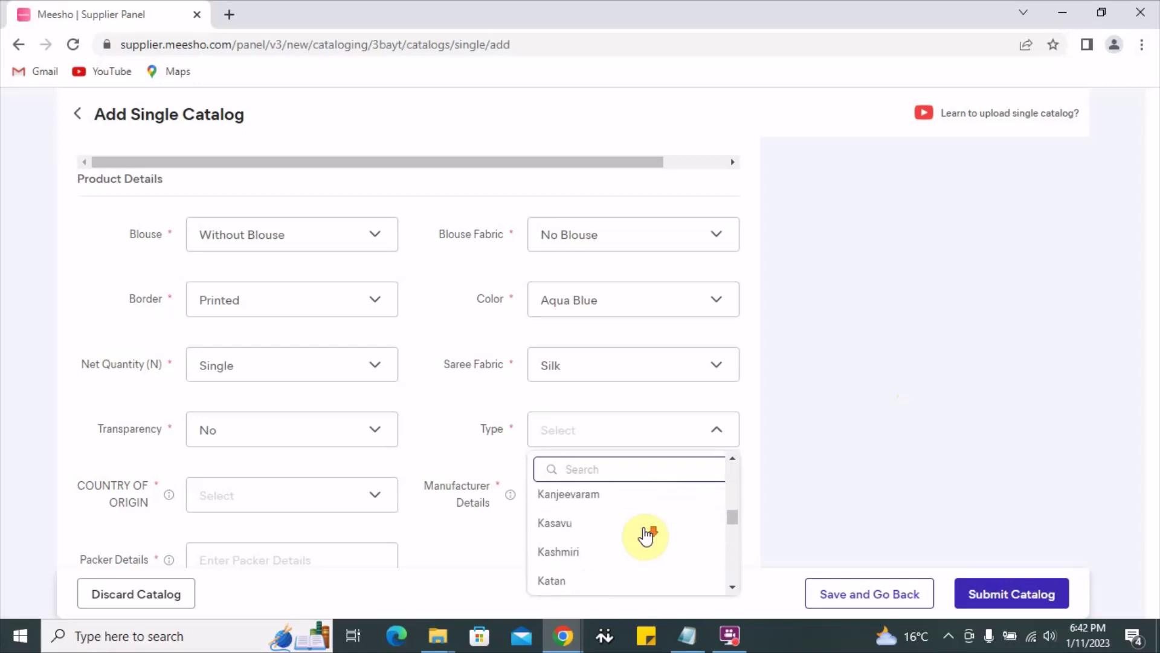
drag(730, 516, 737, 458)
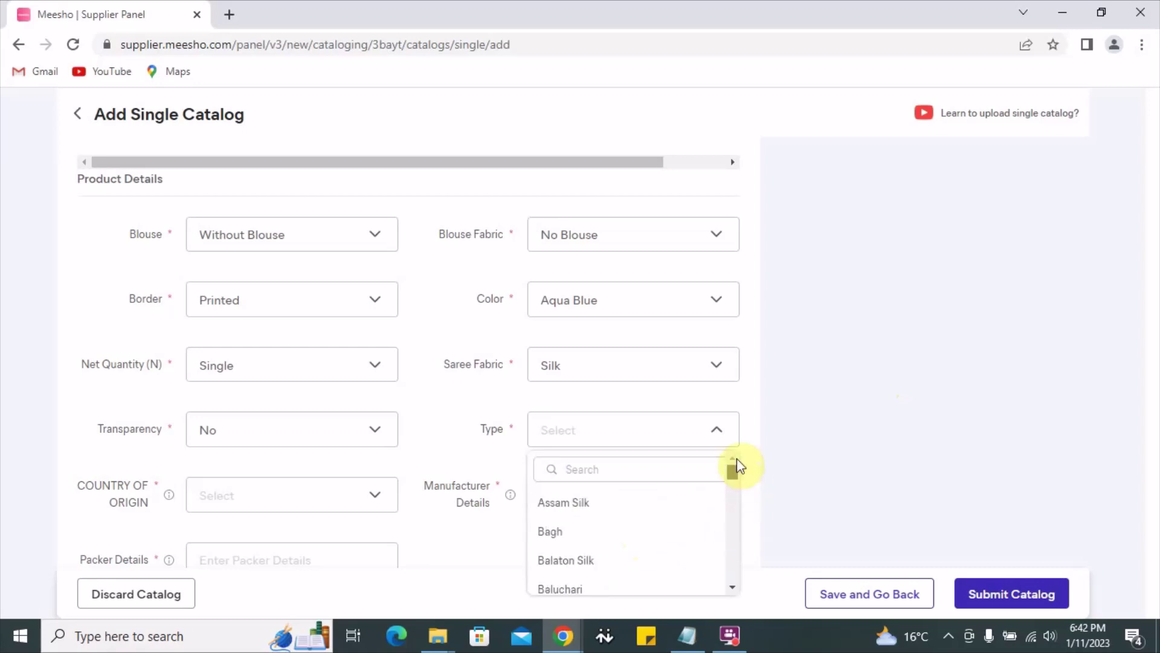
scroll(624, 546, down, 1)
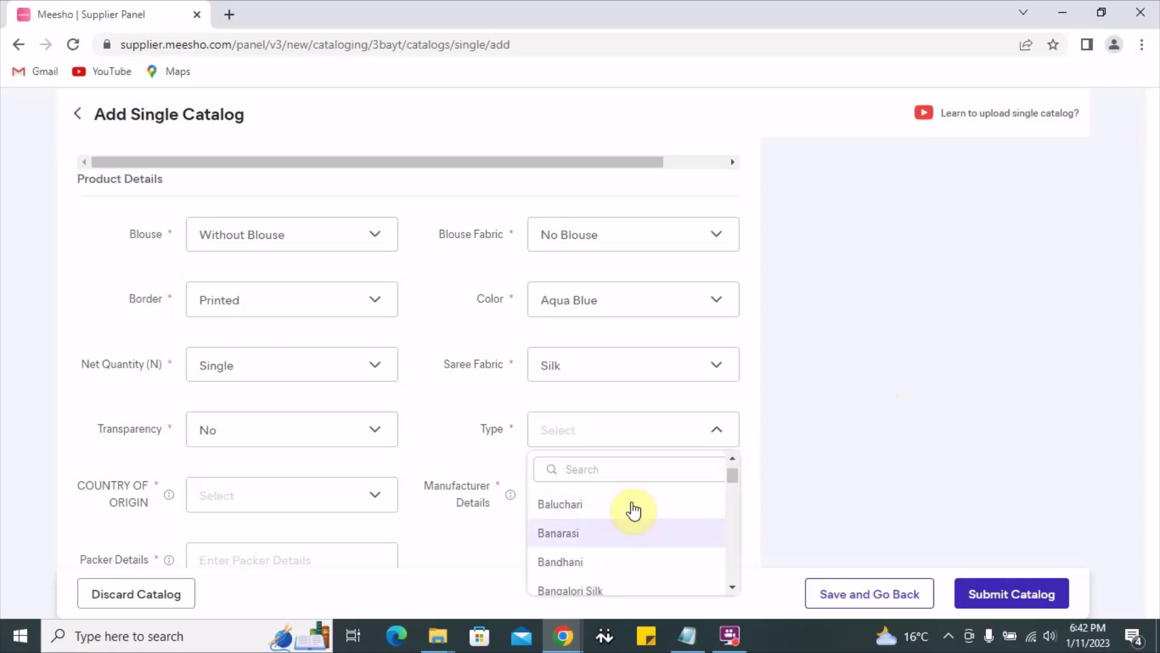
click(641, 538)
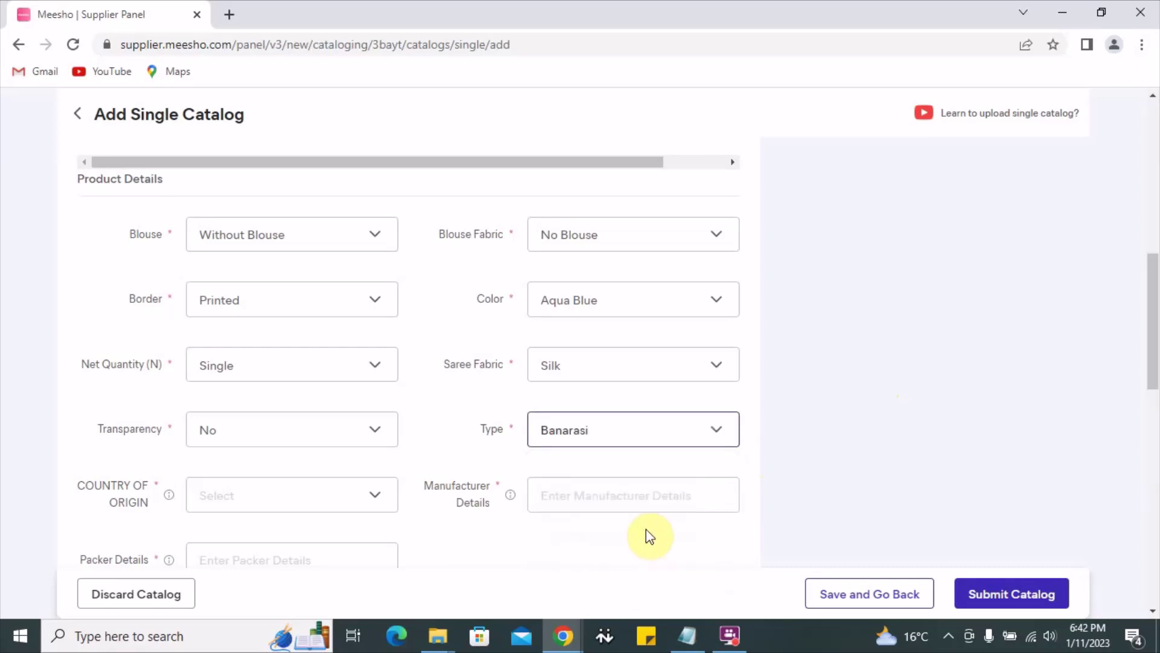
- Set the product's country of origin to India
scroll(394, 466, down, 3)
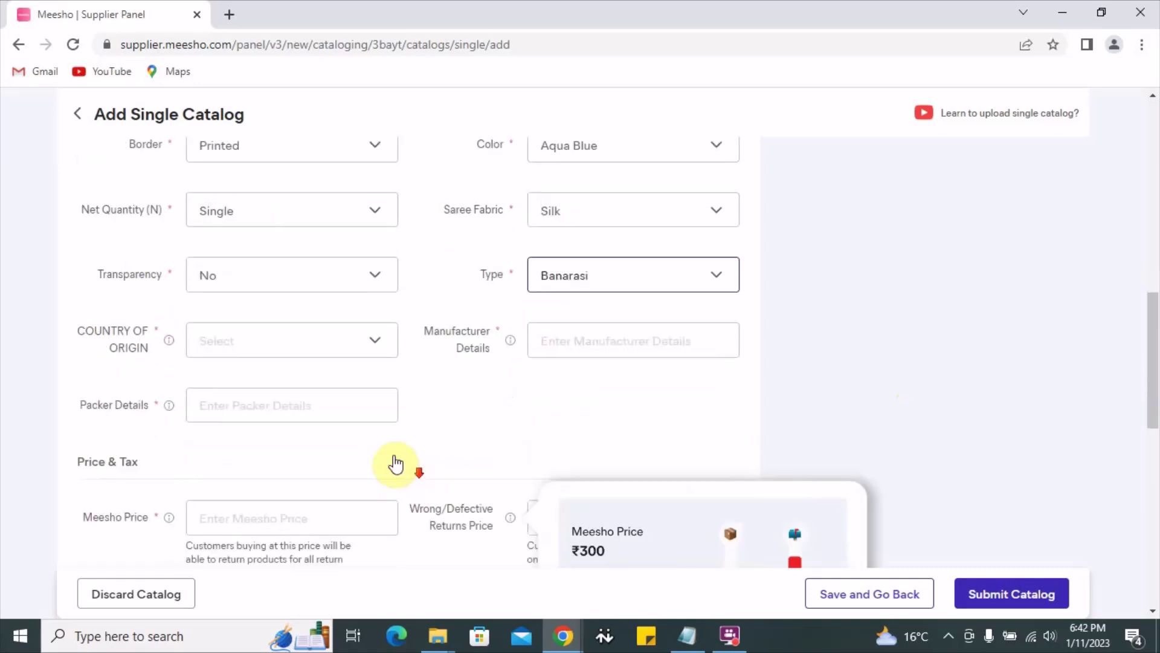
click(312, 330)
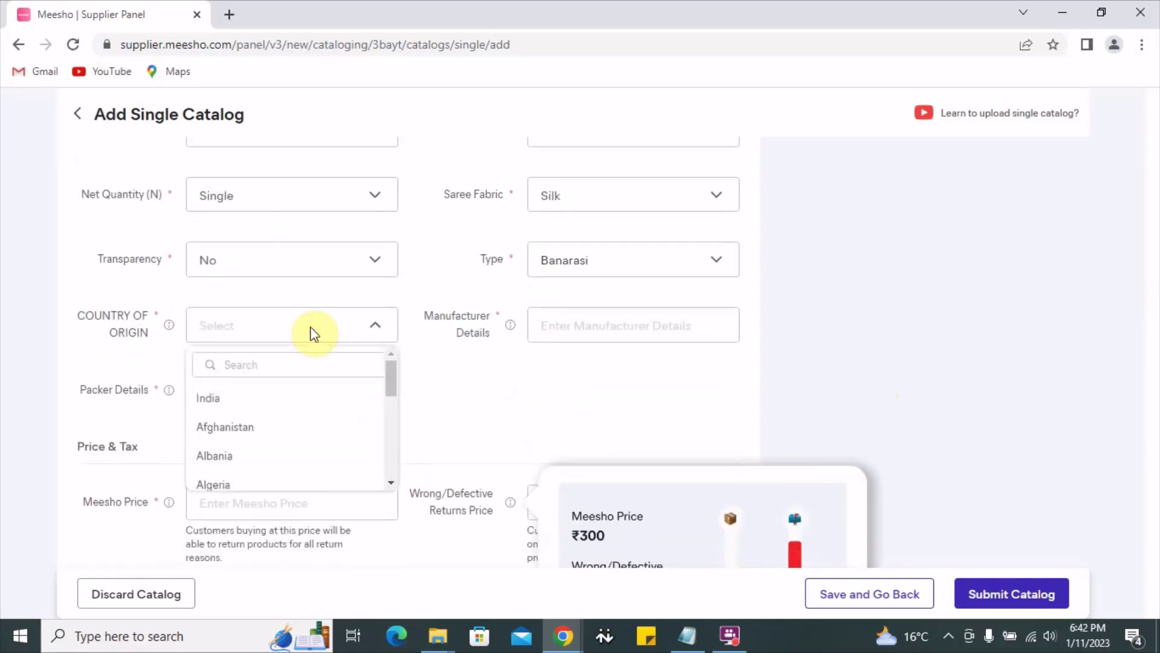
click(251, 397)
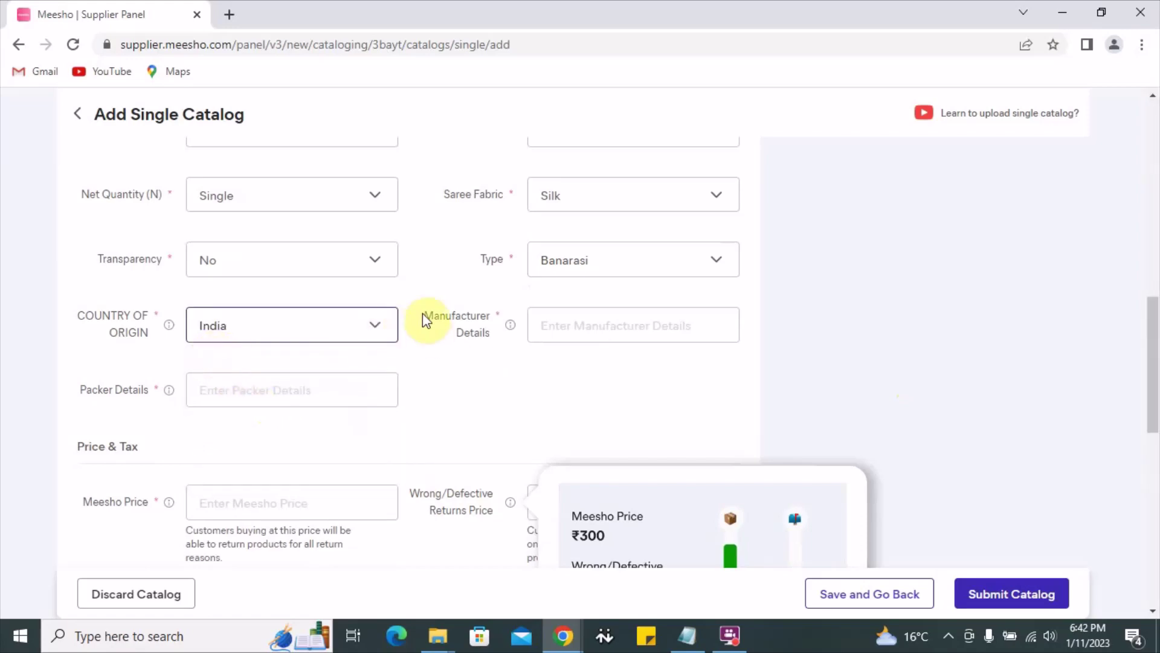
- Enter "Mahi Handicraft" as the manufacturer details and copy it into the packer details
click(597, 325)
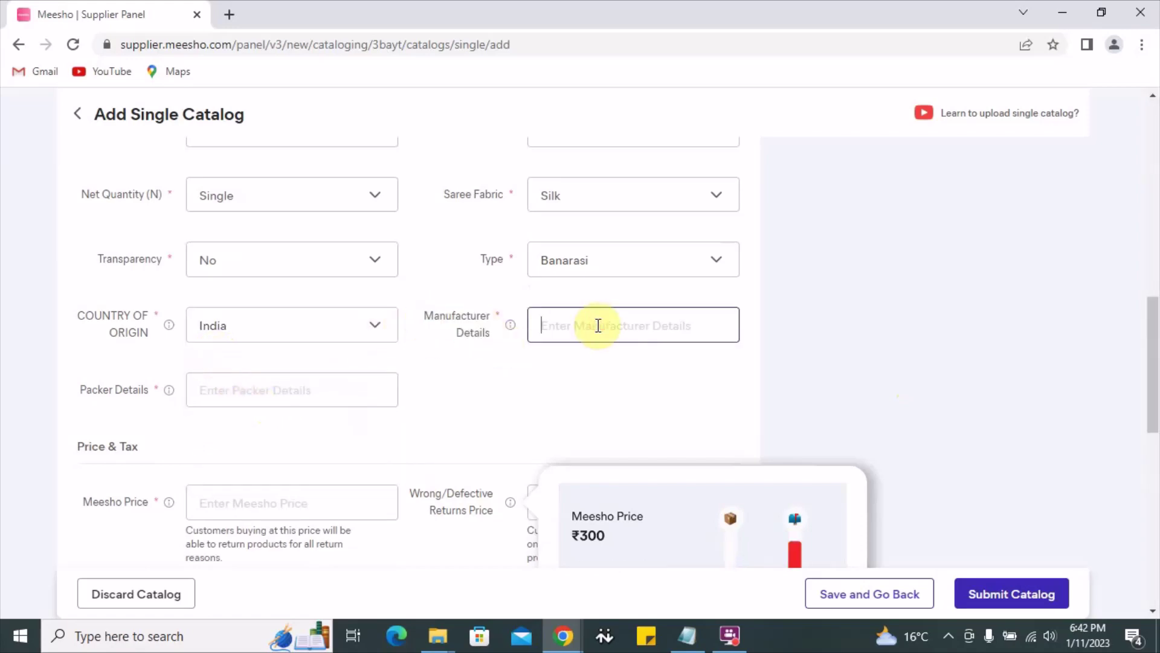
text(Maah)
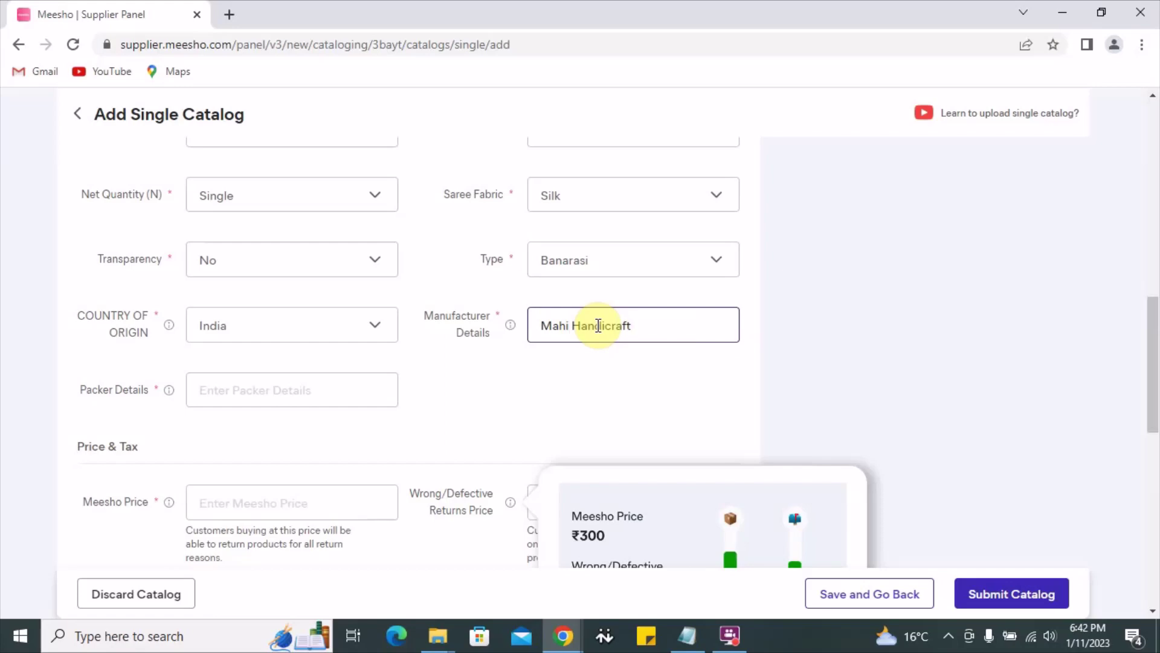
key(ctrl+a)
key(ctrl+c)
click(308, 380)
key(ctrl+v)
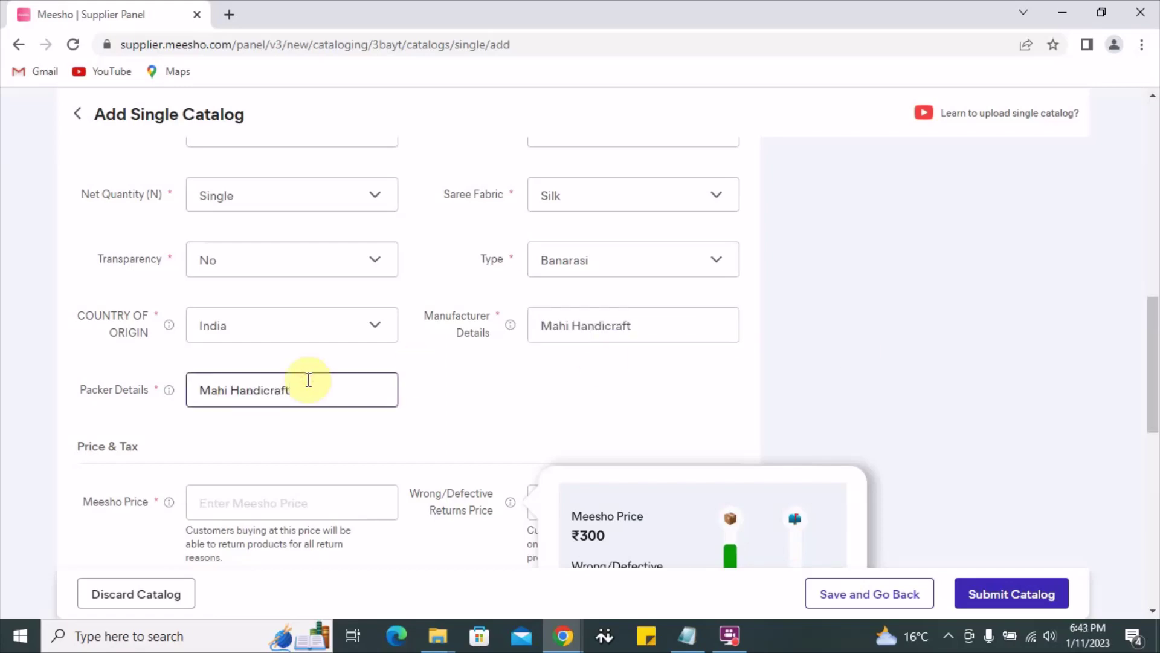
triple_click(138, 396)
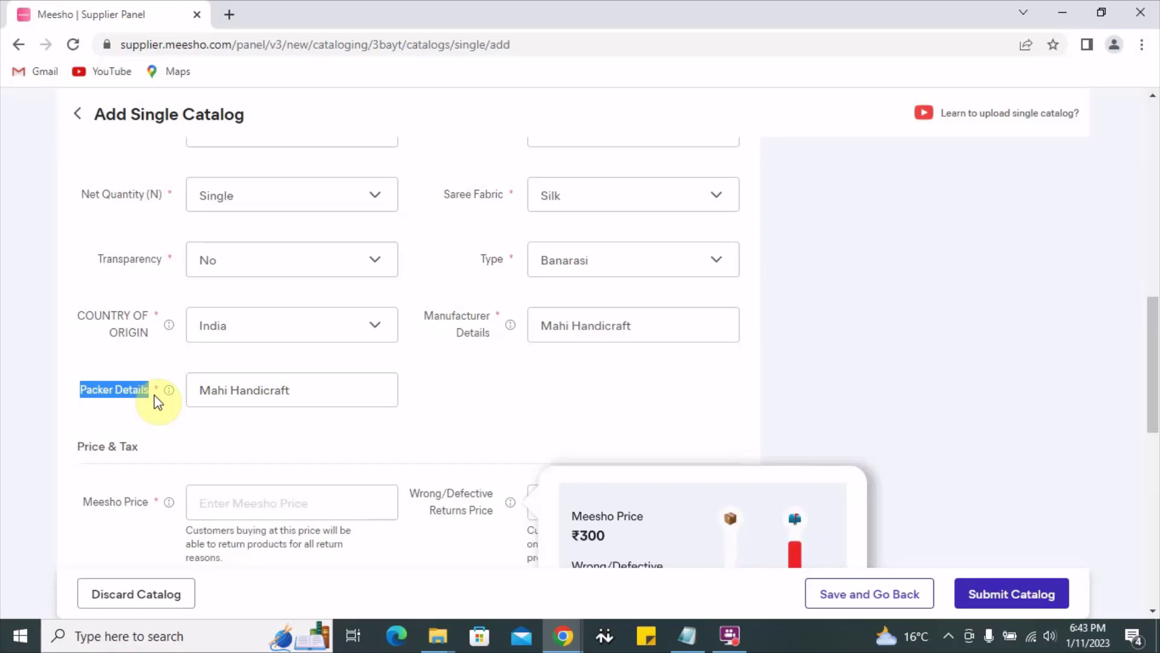
- Enter 2000 as the Meesho Price in the Price & Tax section
scroll(745, 361, down, 5)
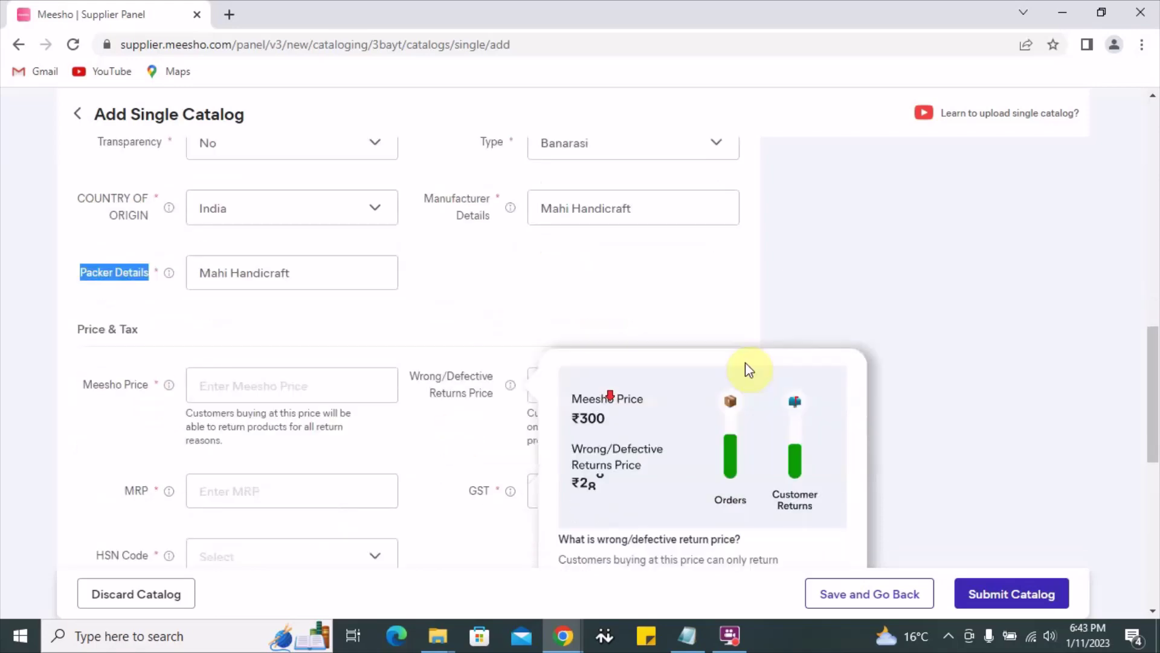
click(808, 495)
scroll(815, 452, up, 4)
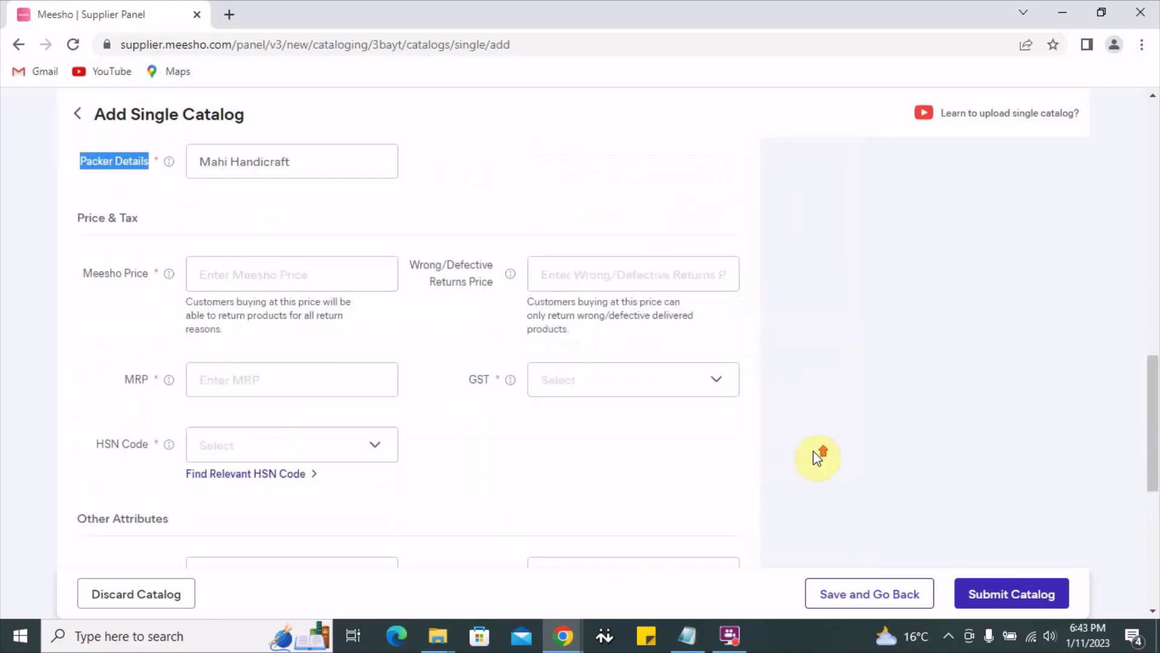
scroll(816, 455, down, 3)
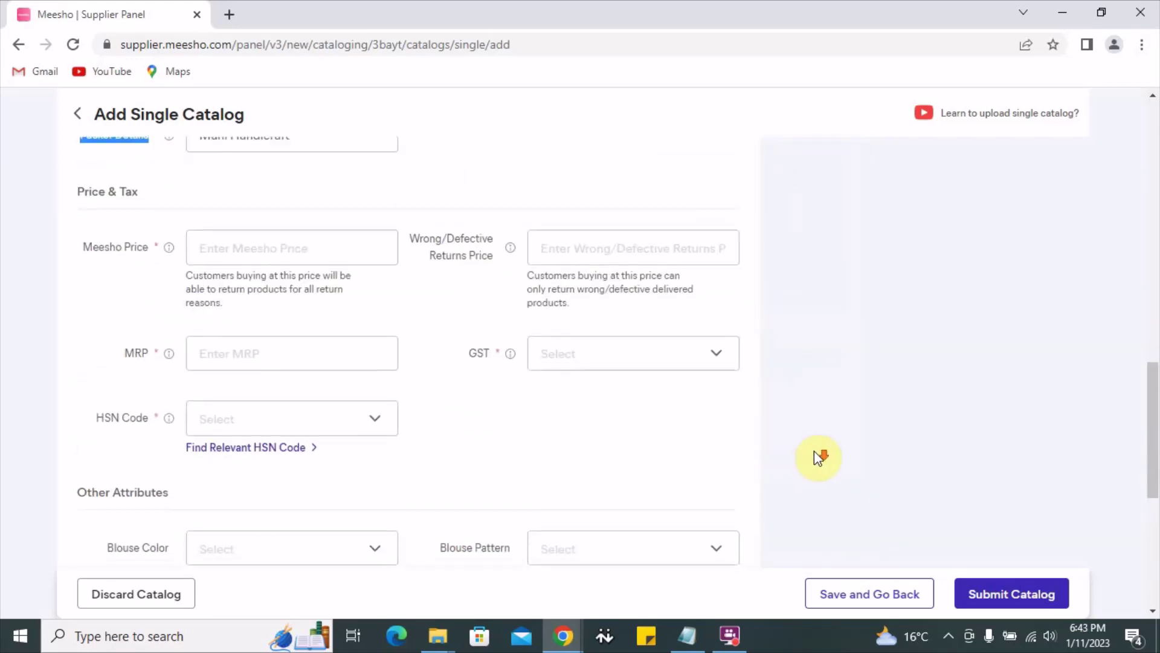
triple_click(71, 189)
click(194, 201)
click(212, 248)
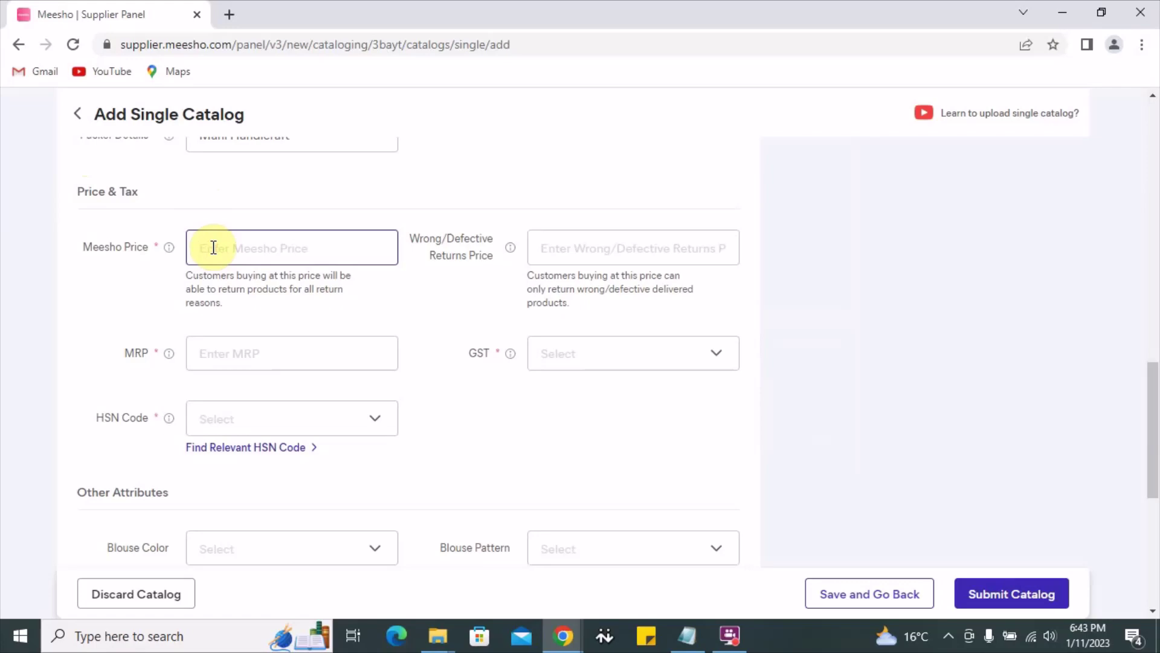
text(2000)
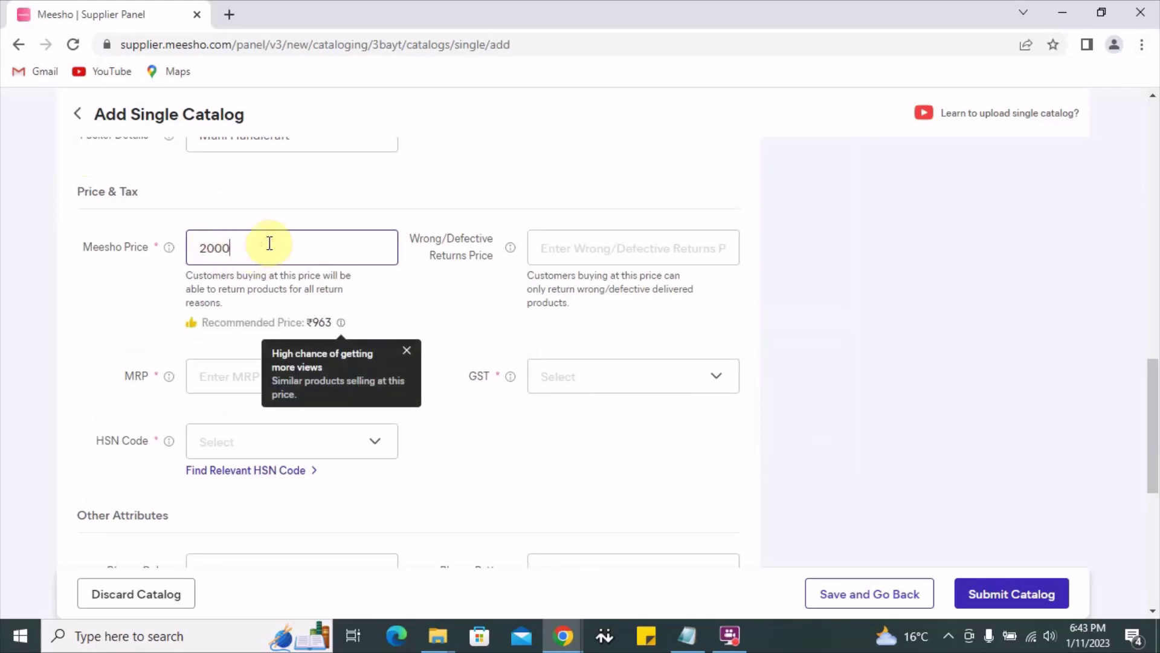
drag(266, 241, 166, 246)
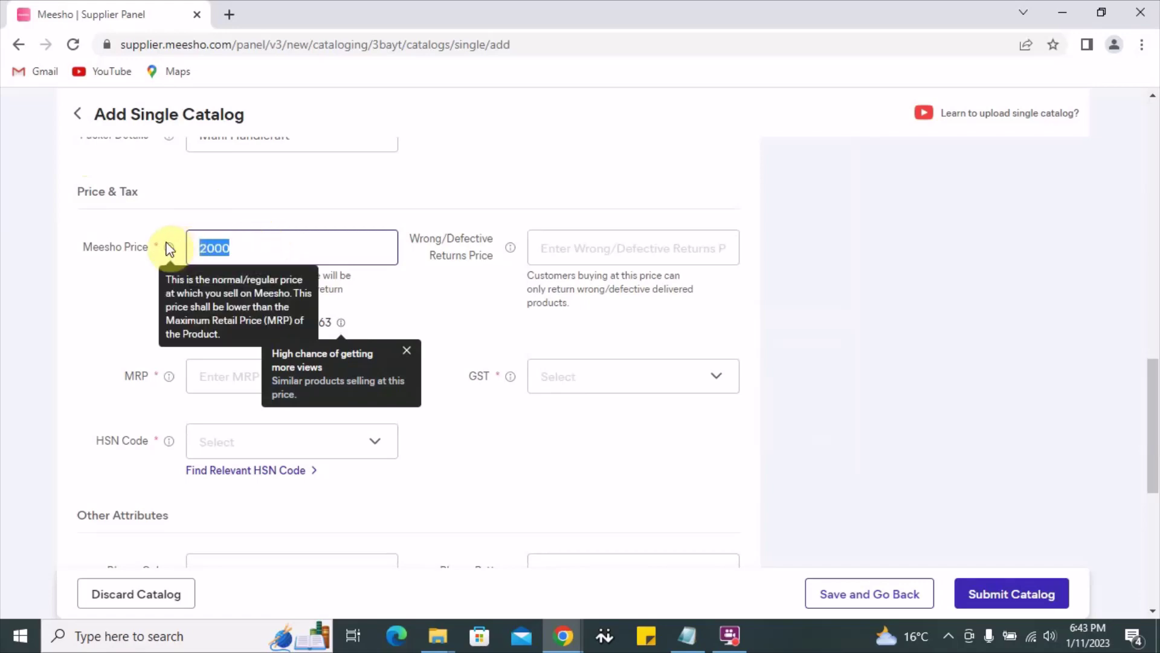
- Set the Meesho Price in the Price & Tax section to 700
text(700)
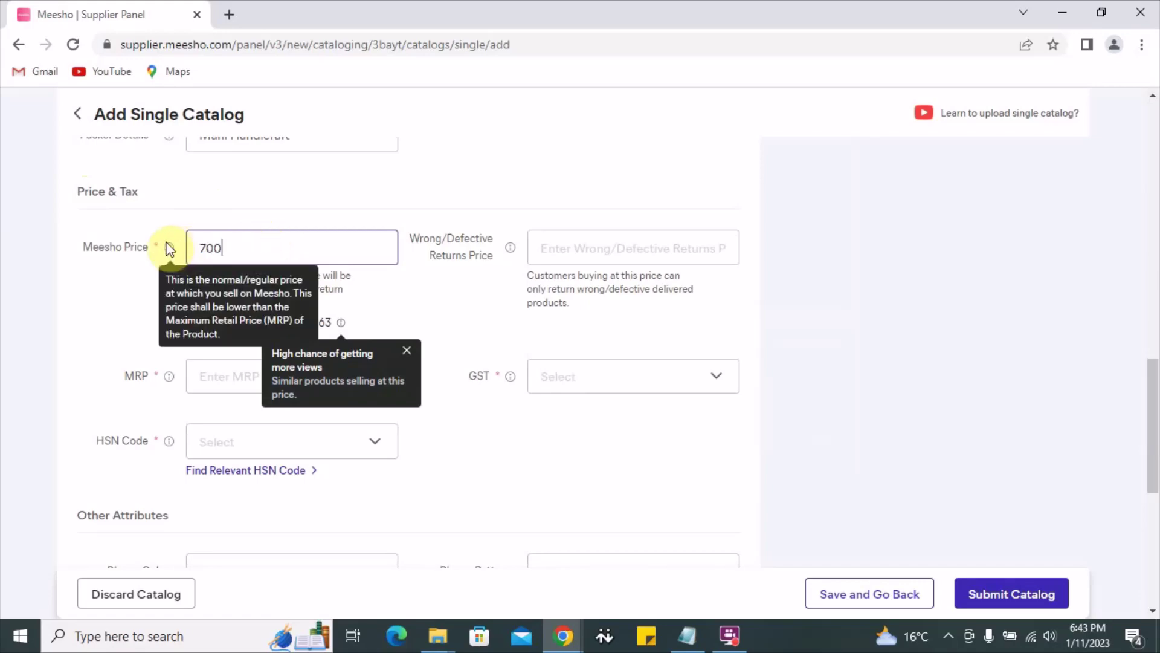
click(529, 198)
click(283, 239)
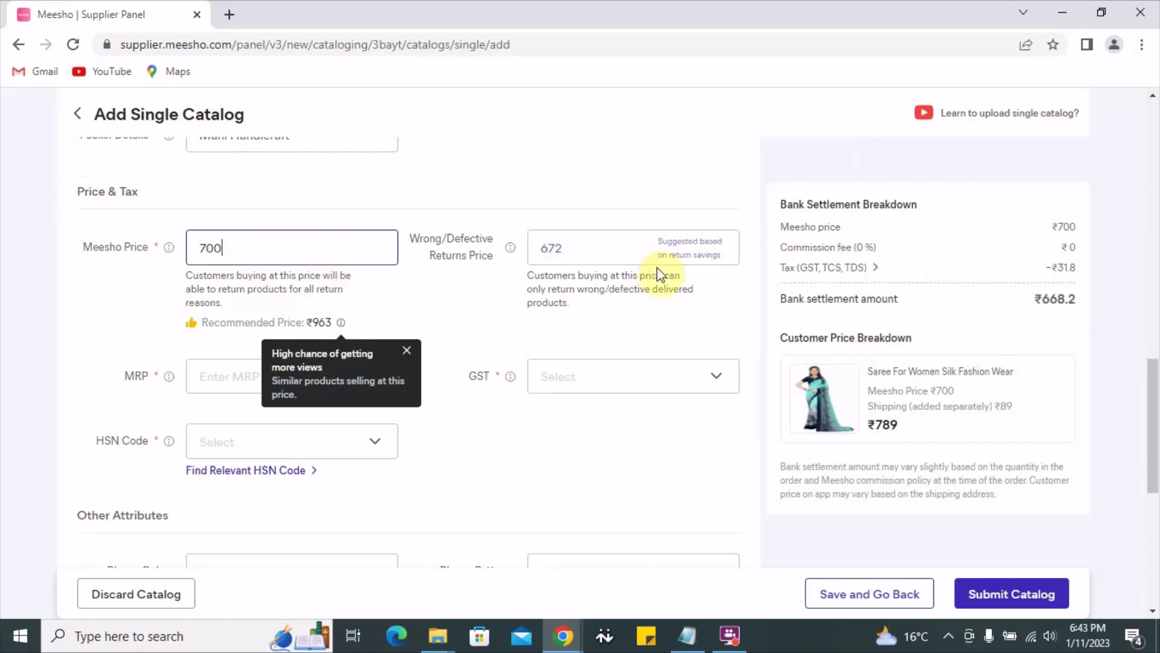
- Examine the commission fee, the individual taxes and the settlement amount in the Bank Settlement Breakdown
drag(784, 194, 1079, 301)
click(947, 253)
drag(781, 248, 876, 248)
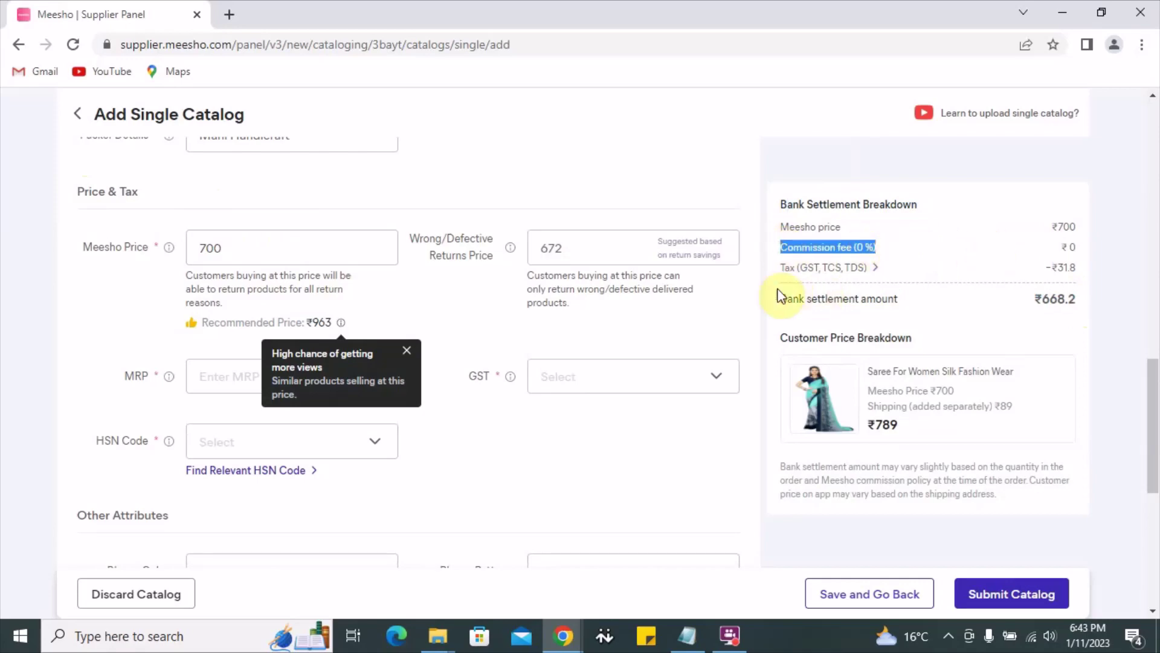
drag(774, 267, 1017, 264)
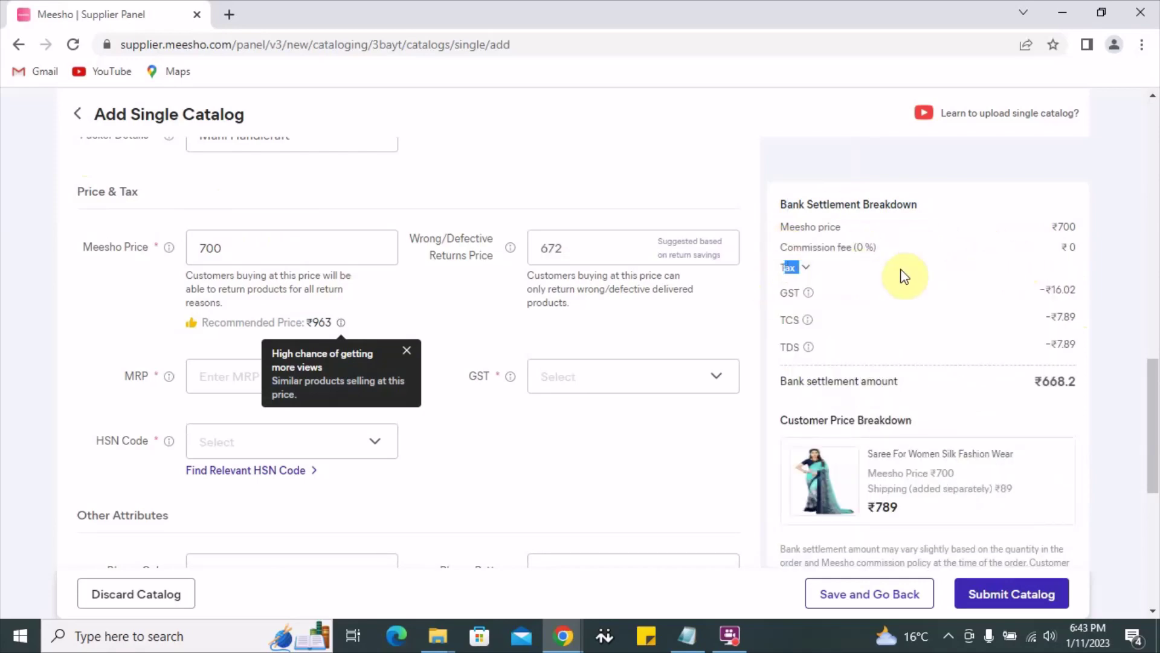
click(789, 270)
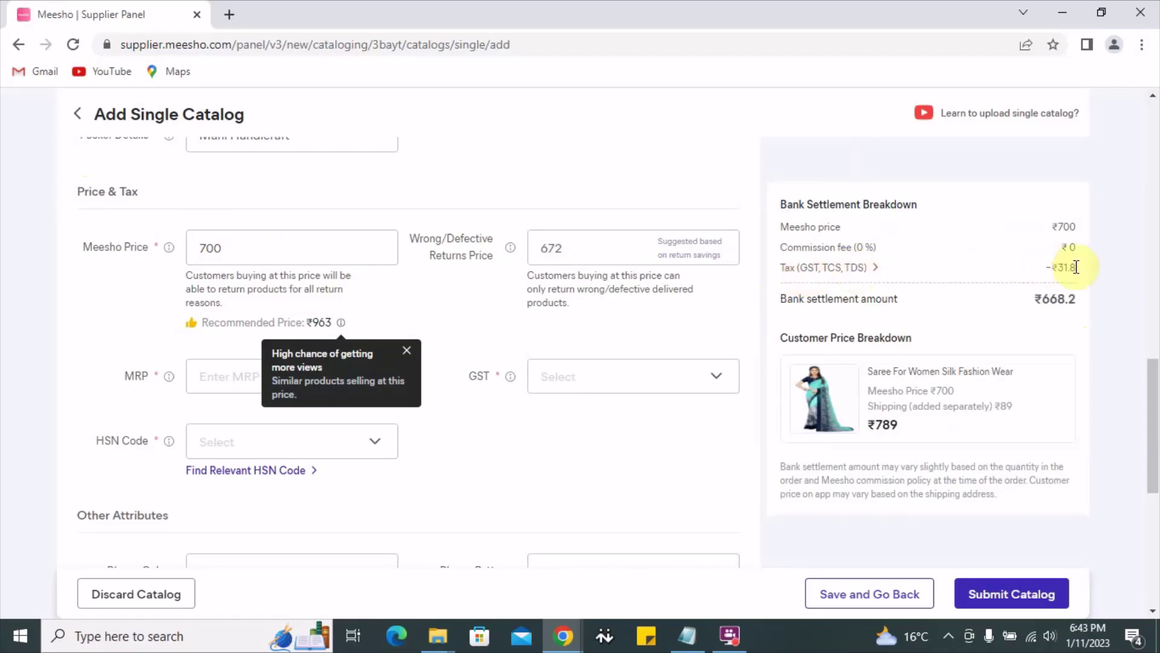
drag(1042, 299, 1085, 302)
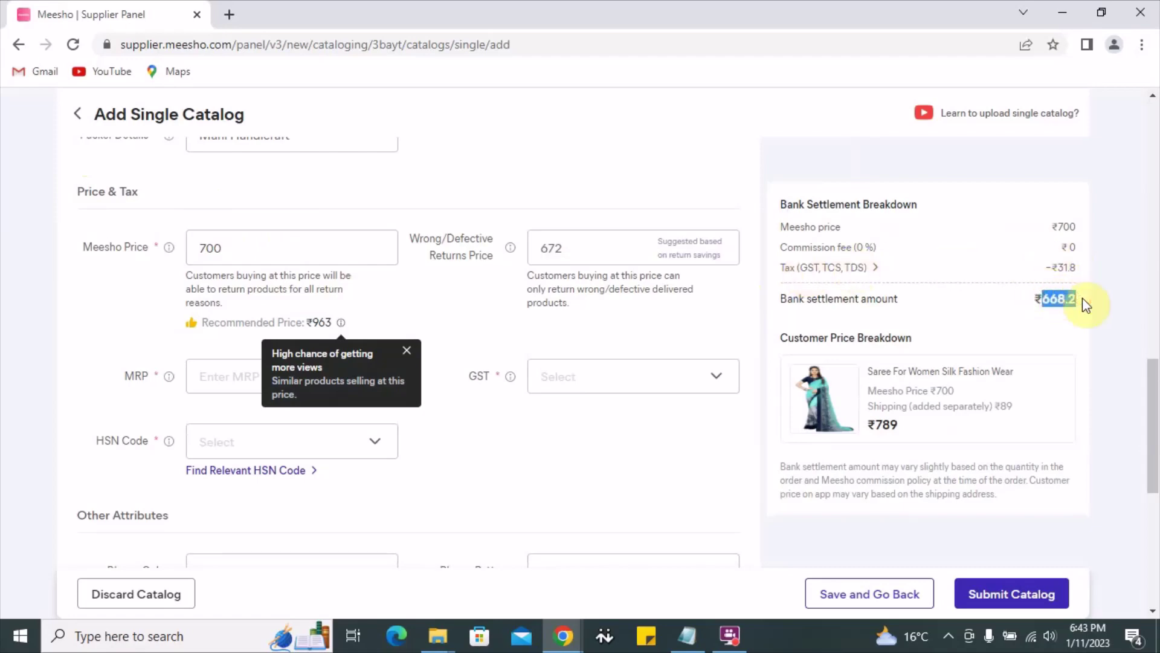
- Set the Meesho Price to 800 and check the resulting bank settlement amount
double_click(253, 248)
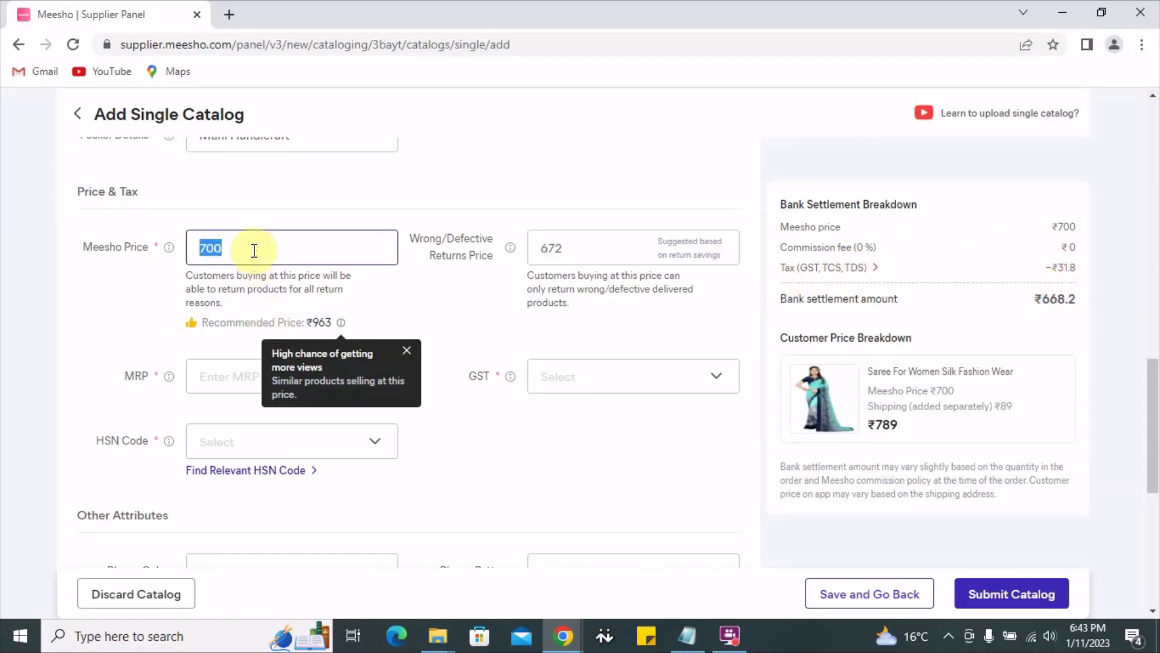
text(800)
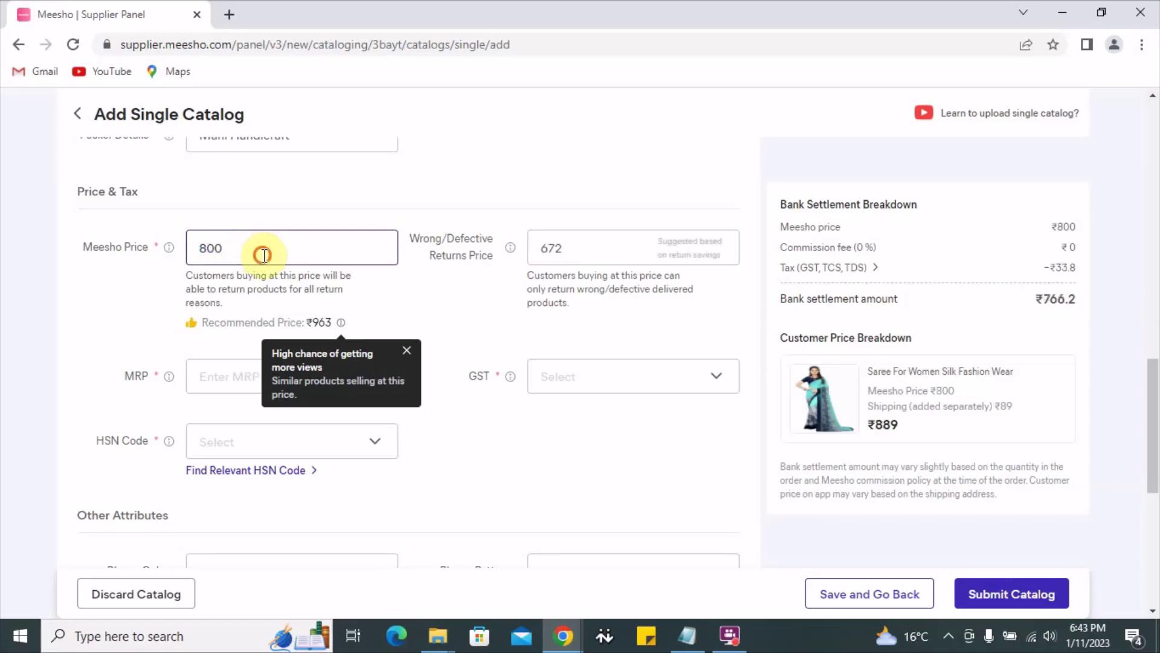
key(Tab)
key(Tab)
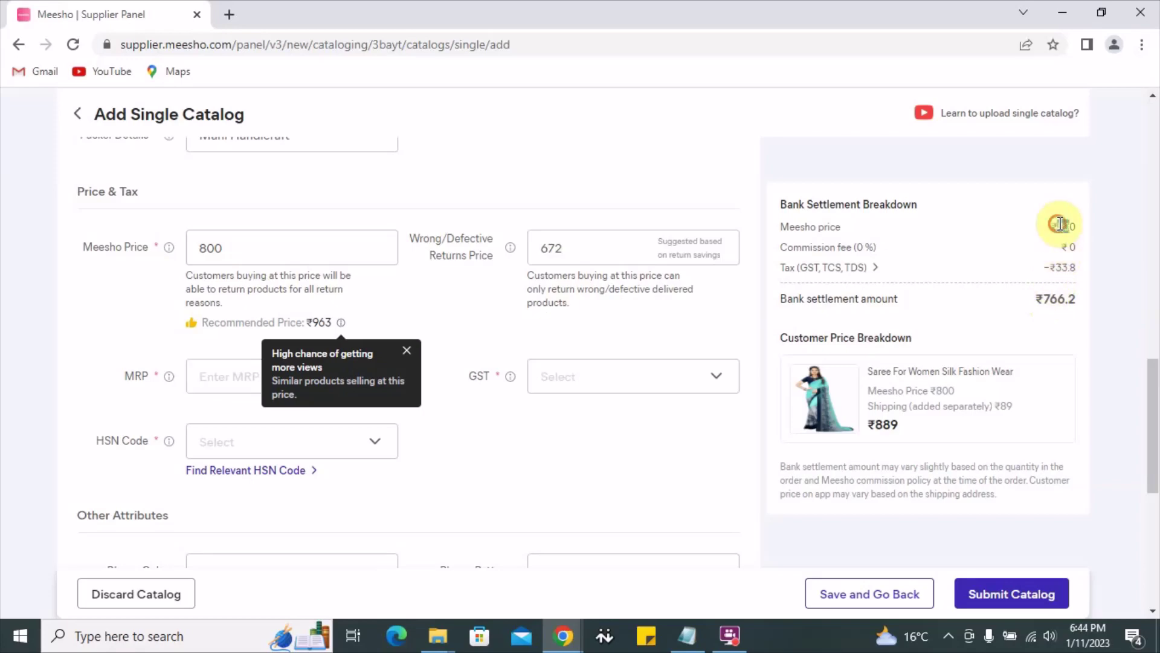
drag(1056, 266, 1080, 301)
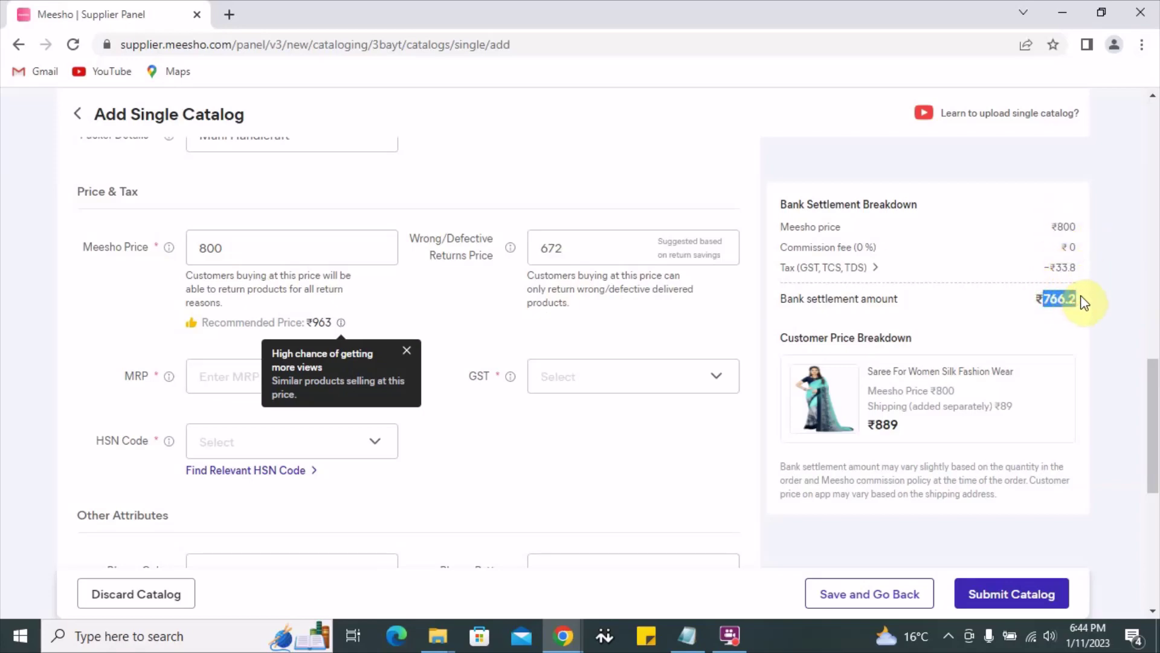
click(542, 443)
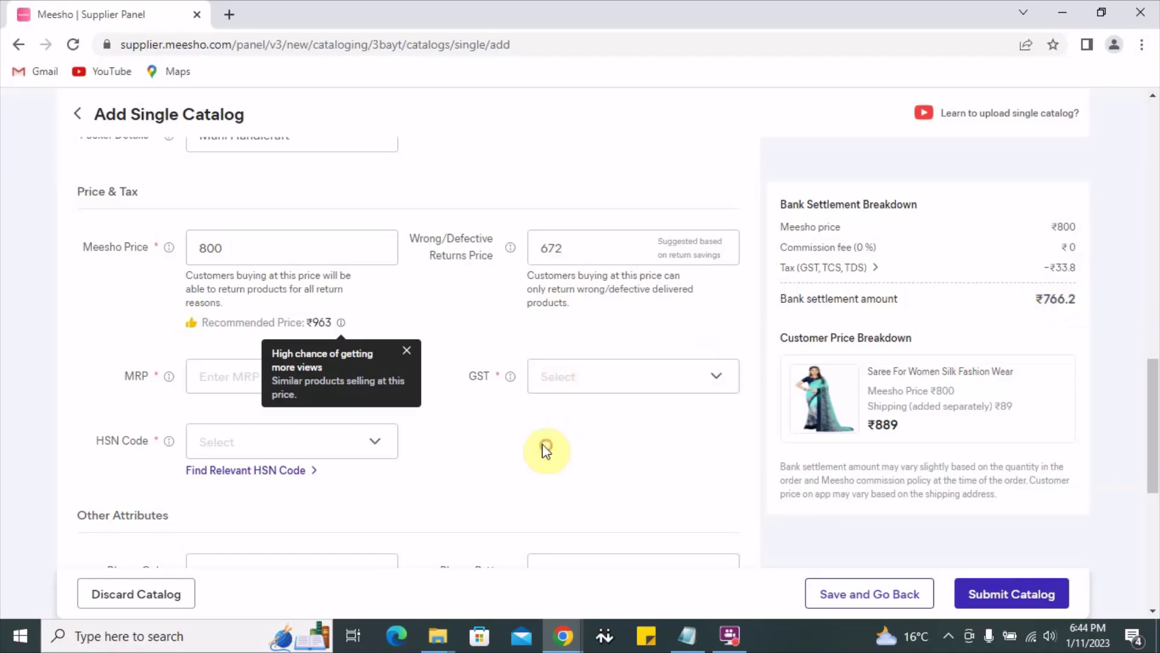
- Dismiss the recommended-price tip and enter 1200 as the saree's MRP
click(407, 350)
drag(85, 246, 151, 252)
click(246, 385)
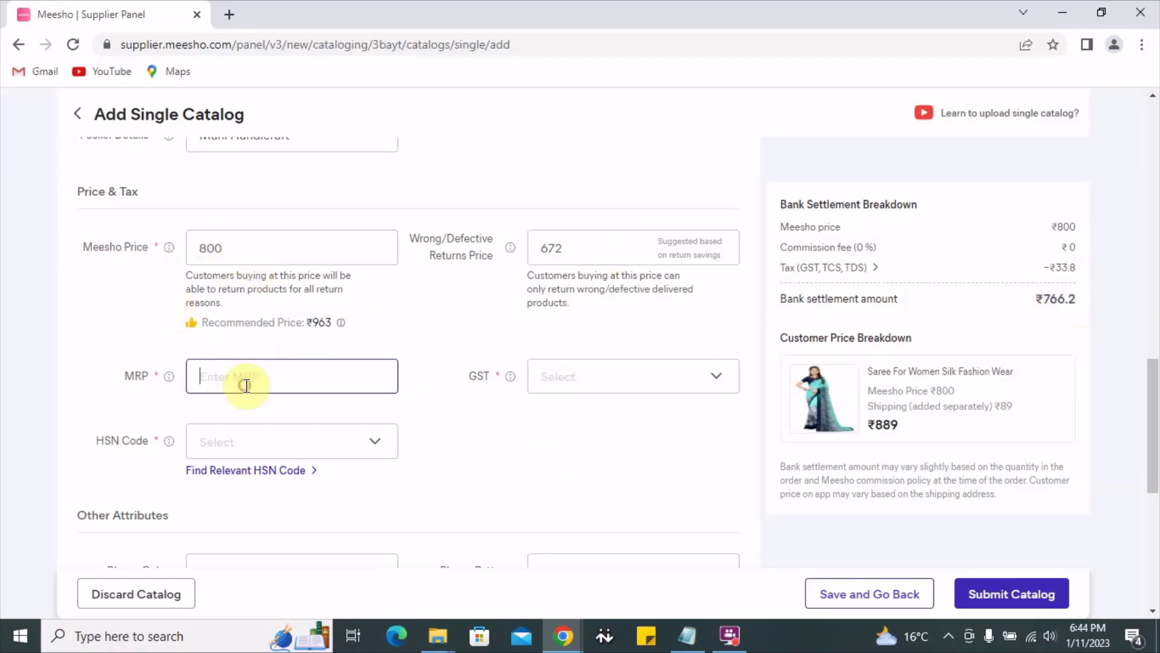
text(1200)
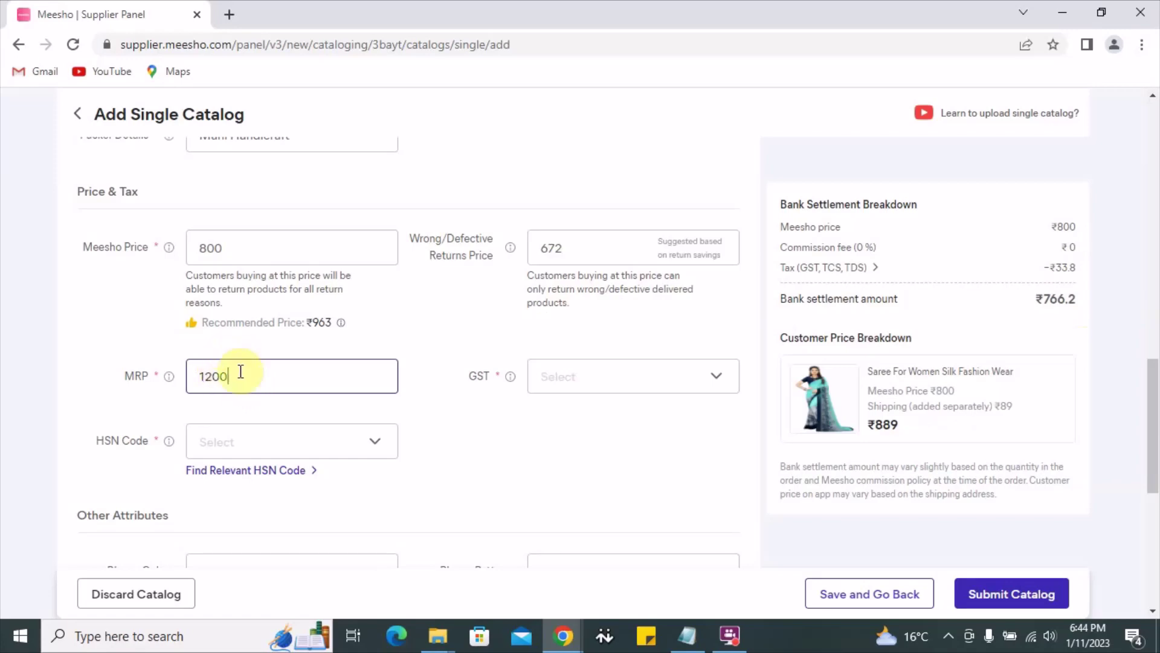
click(201, 242)
- Set the product's GST rate to 12
click(590, 371)
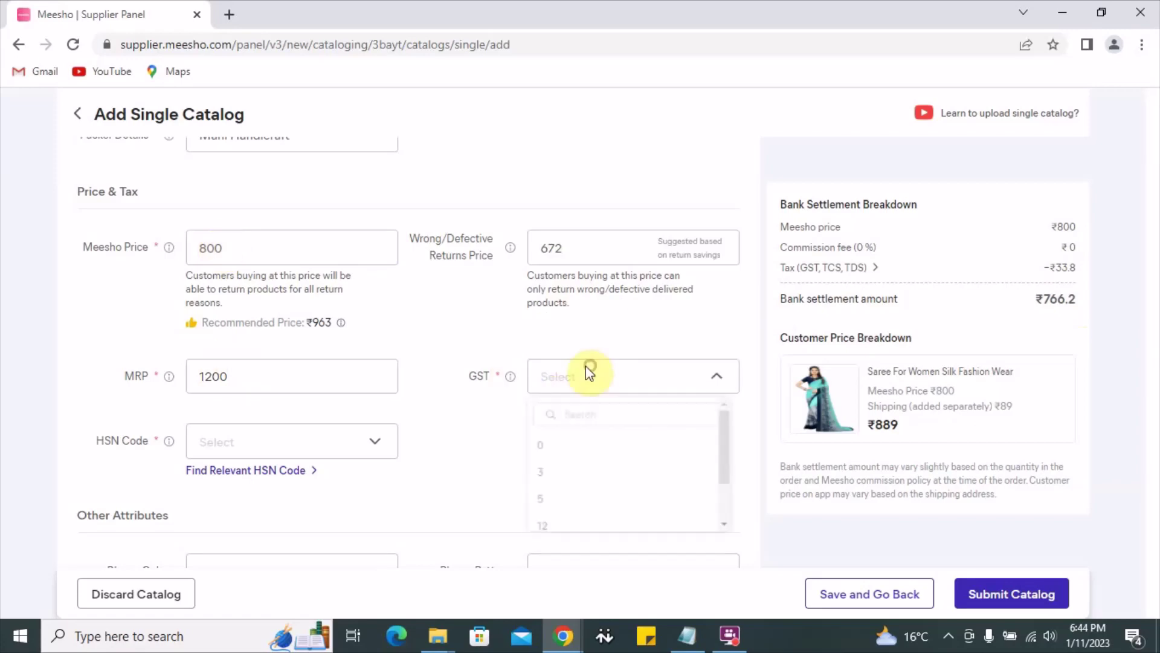
scroll(632, 444, down, 2)
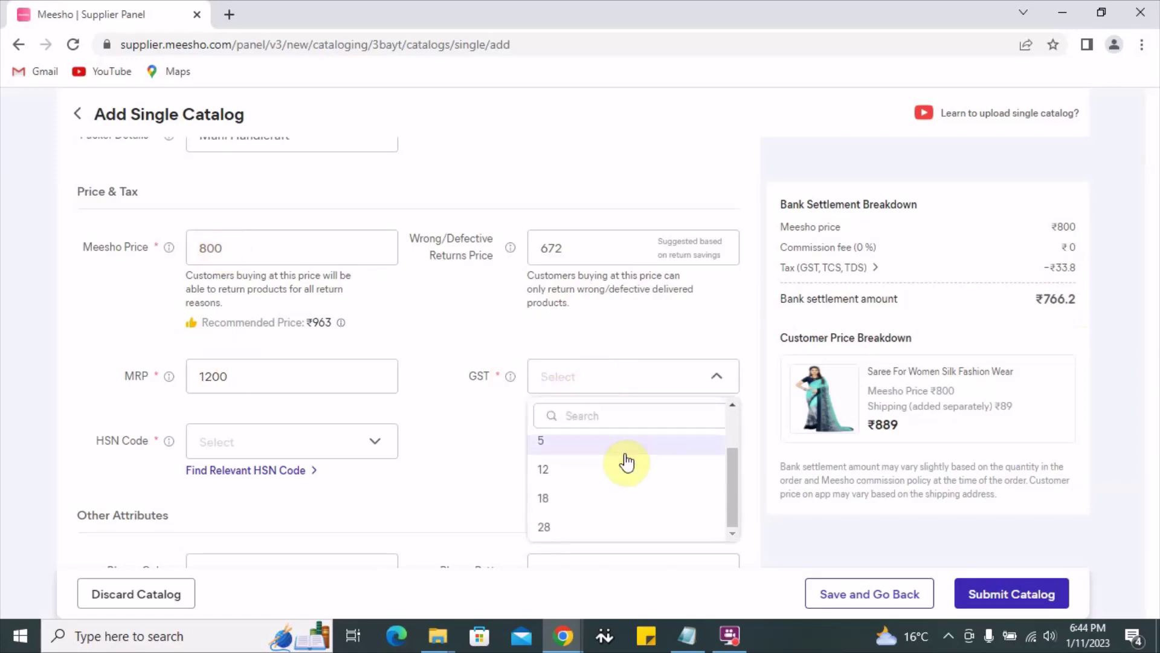
click(590, 472)
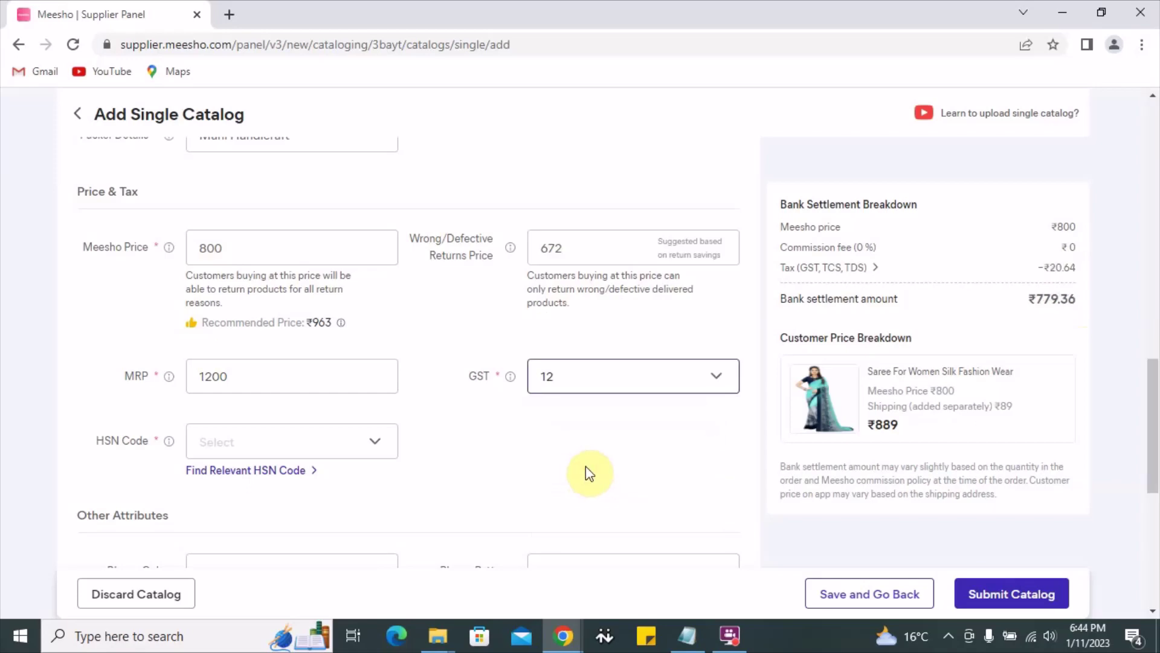
- Find the relevant HSN code for the Sarees category and select 52081100
click(350, 443)
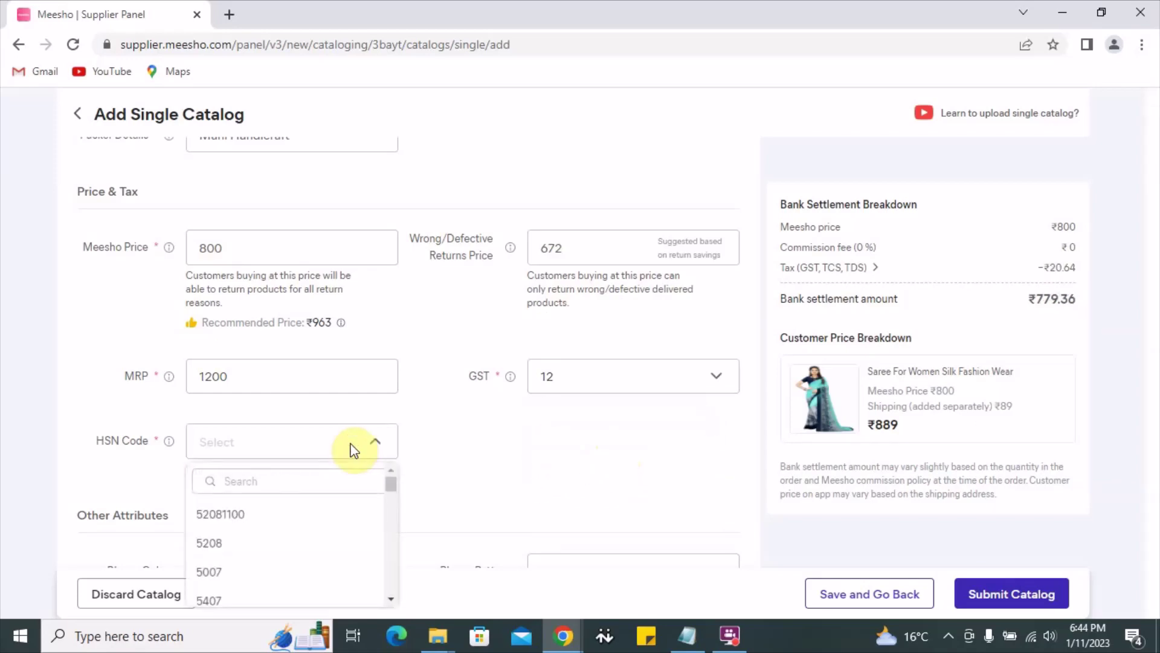
click(349, 444)
click(245, 470)
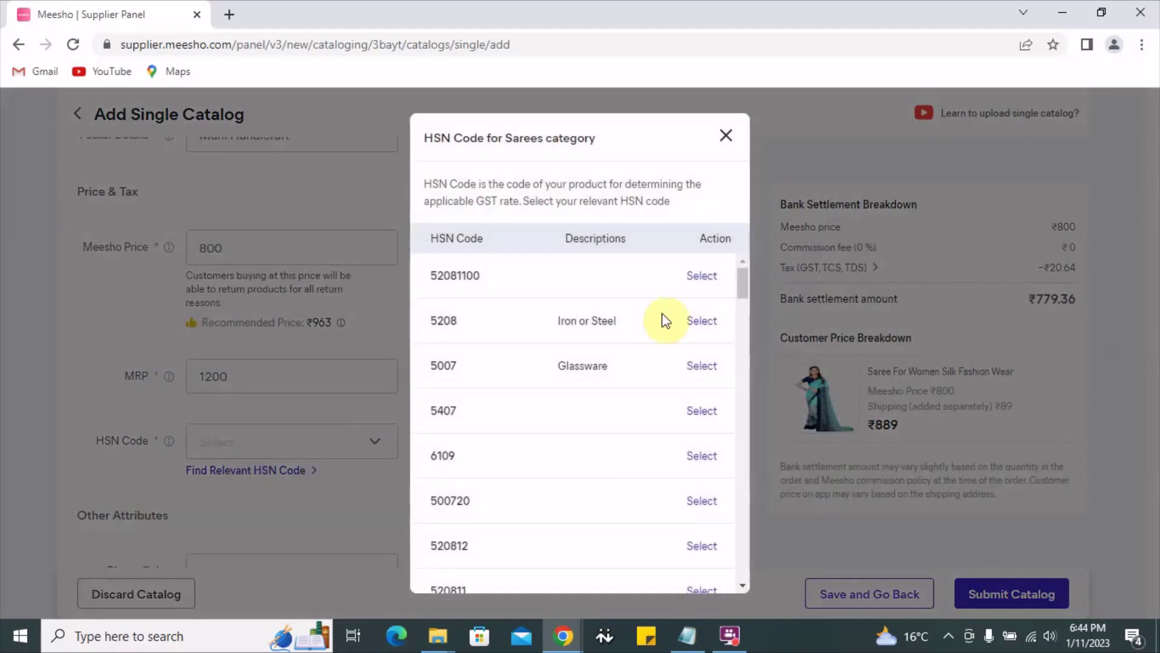
click(278, 487)
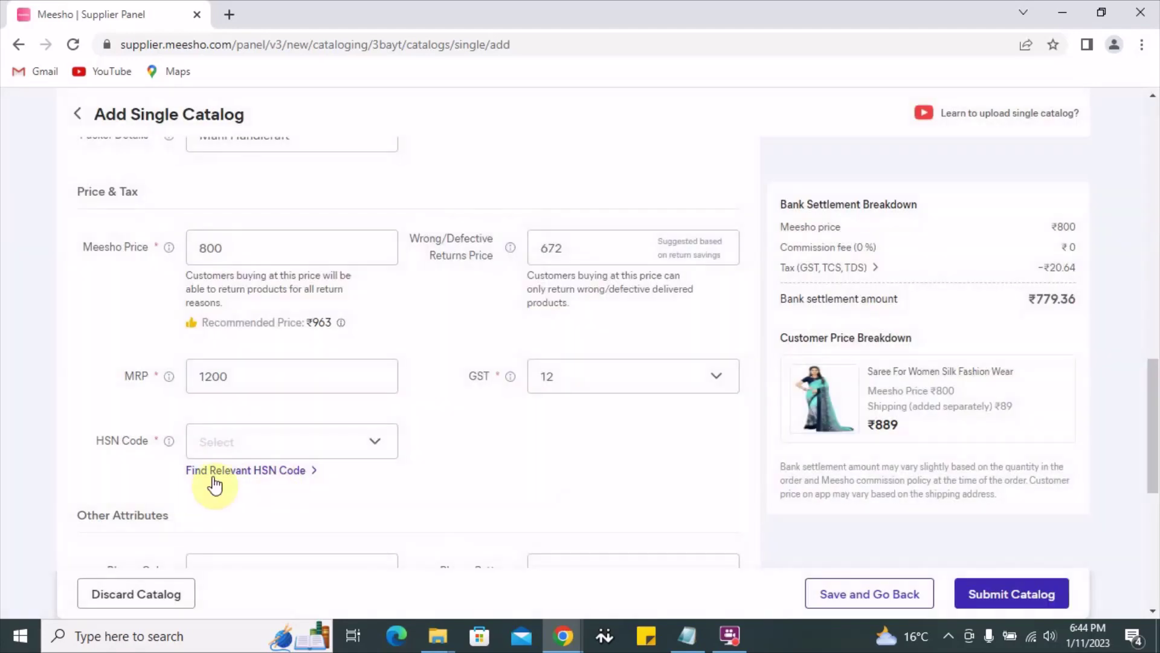
click(276, 470)
drag(741, 272, 741, 305)
scroll(721, 356, up, 4)
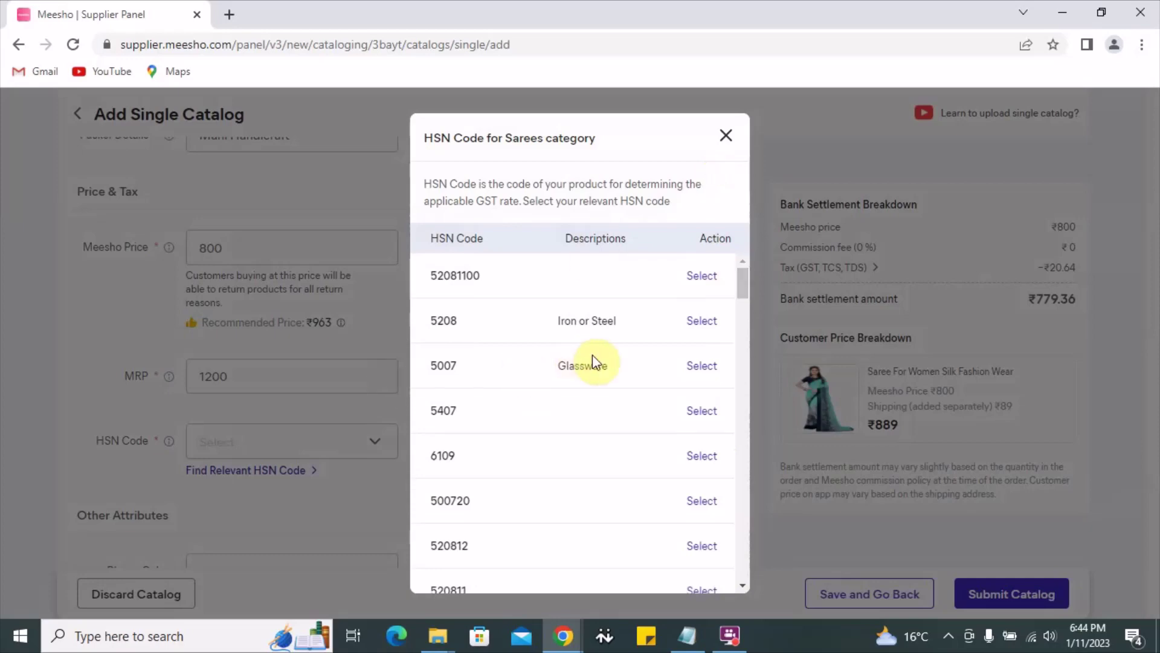
scroll(569, 393, down, 2)
scroll(598, 417, up, 2)
click(700, 279)
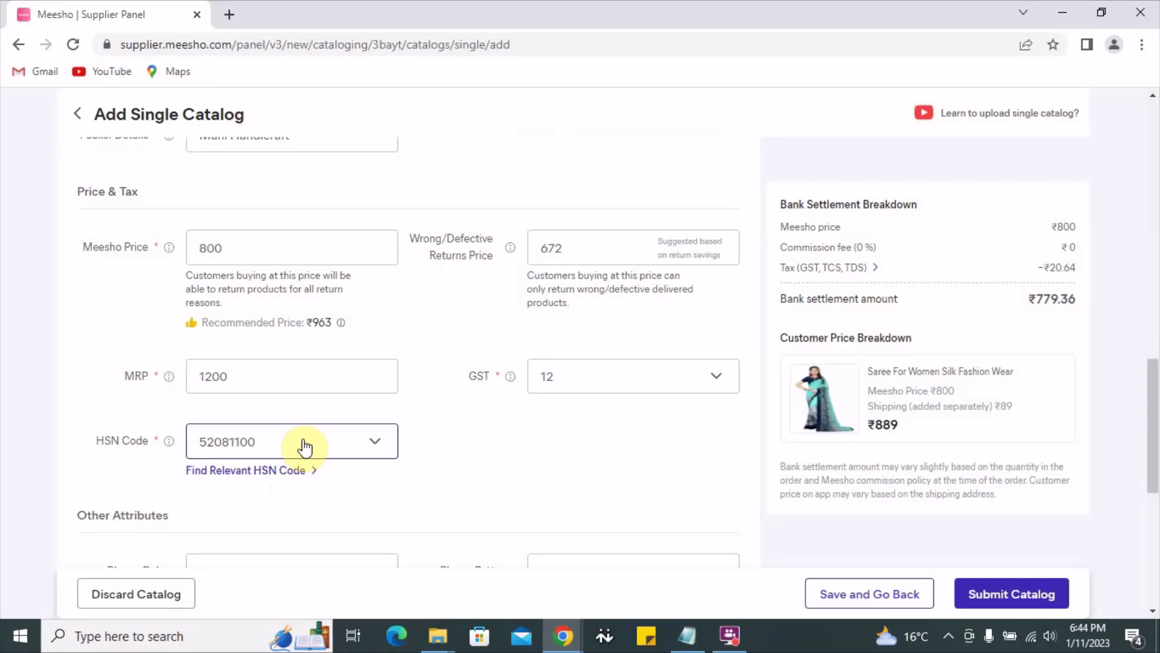
- Look through the other available HSN codes, keeping the selected one
click(304, 446)
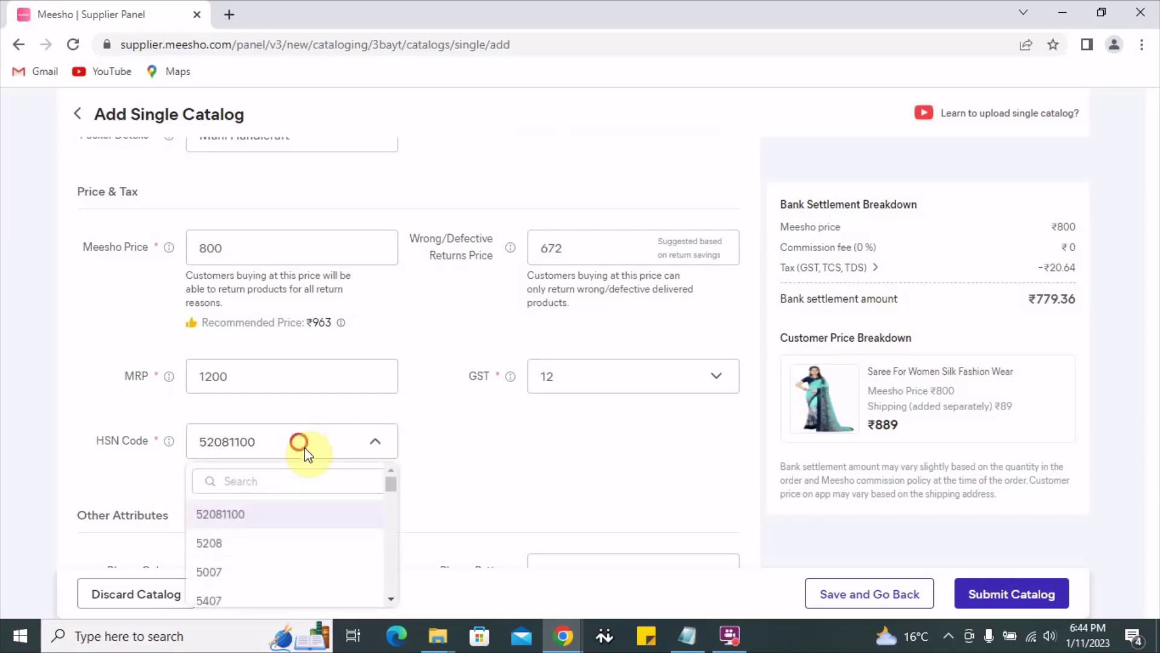
click(301, 444)
click(300, 446)
scroll(390, 485, down, 2)
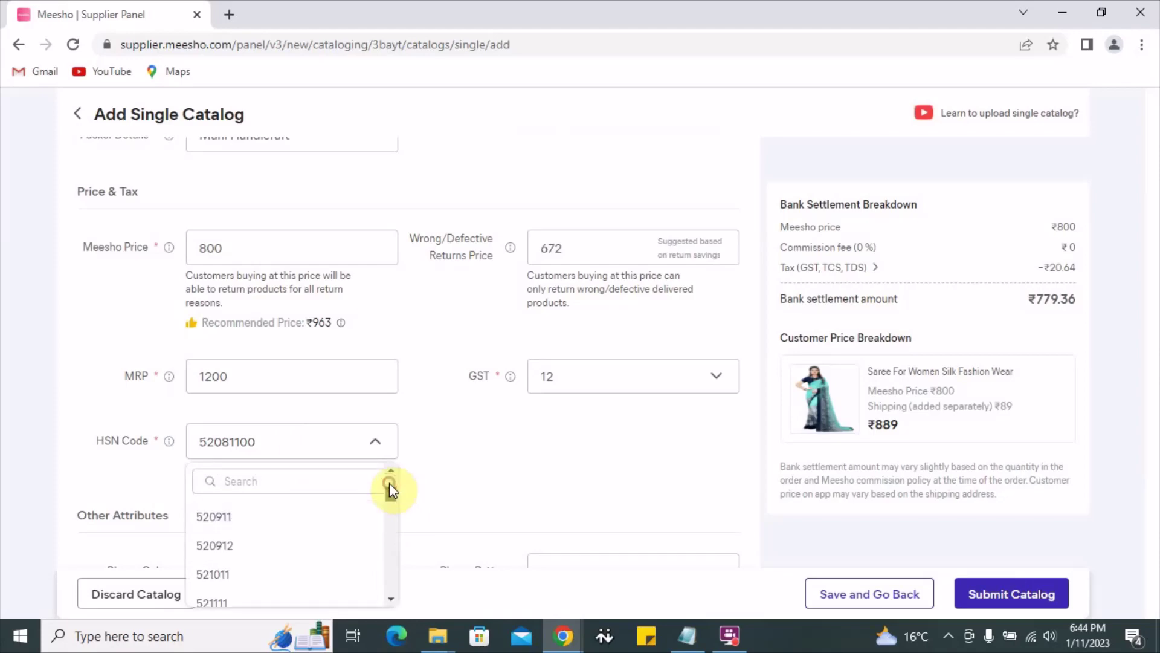
scroll(389, 485, up, 2)
click(367, 444)
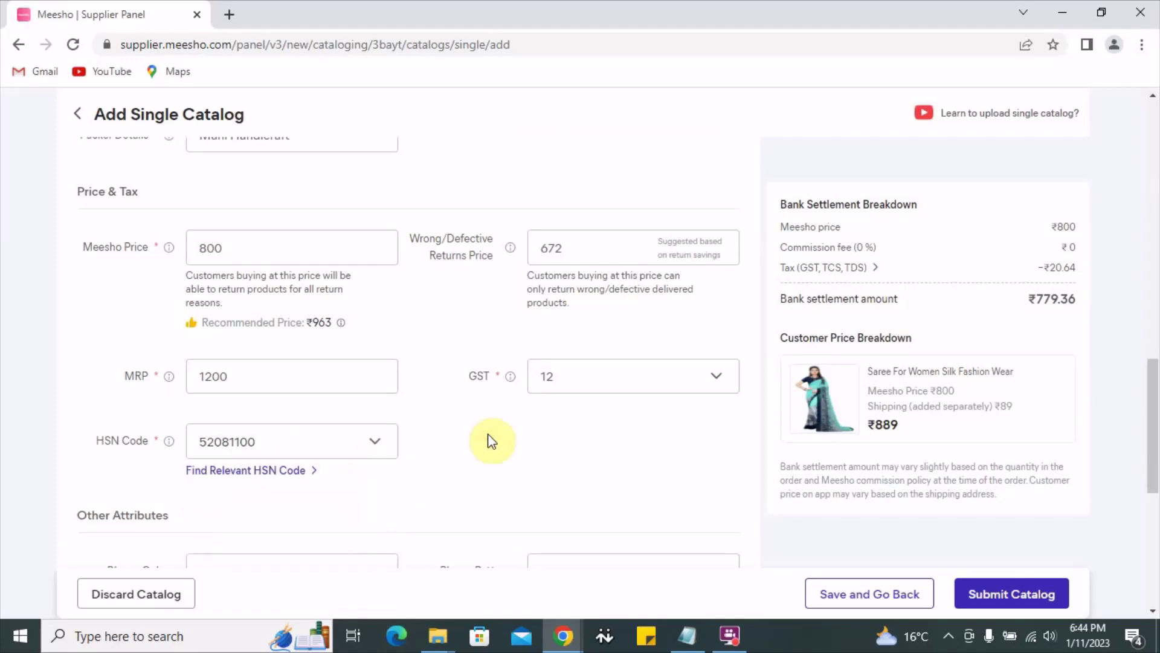
- Examine the optional fields under Other Attributes, including the choices for Blouse Color and Blouse Pattern
scroll(488, 433, down, 4)
scroll(487, 433, down, 3)
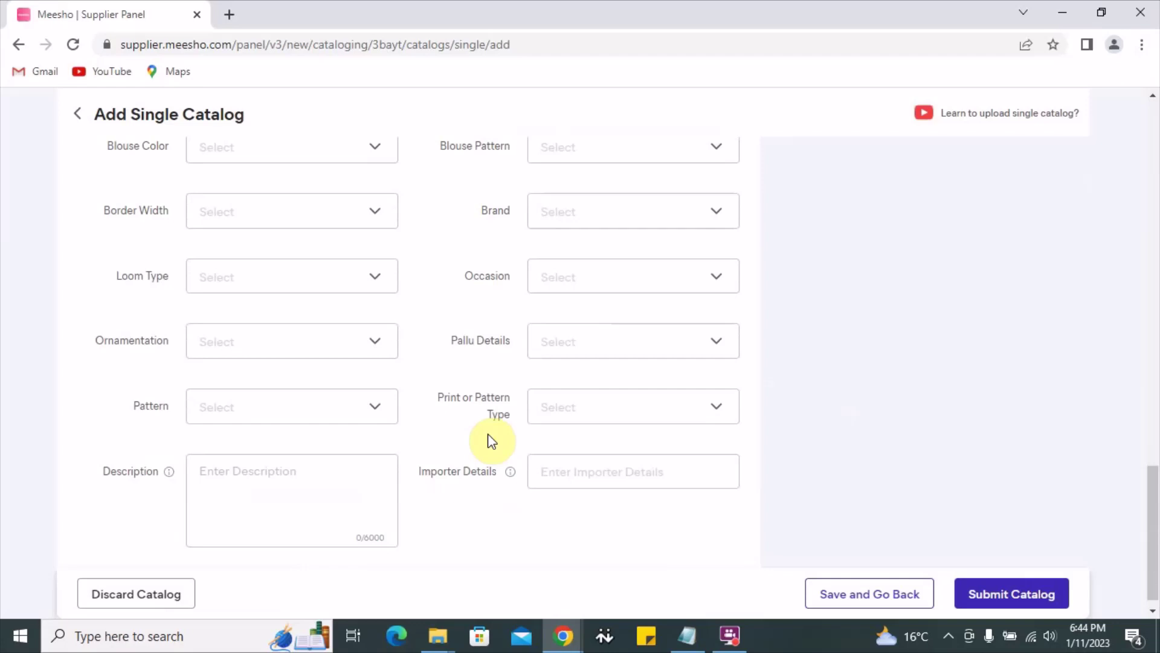
scroll(490, 436, up, 1)
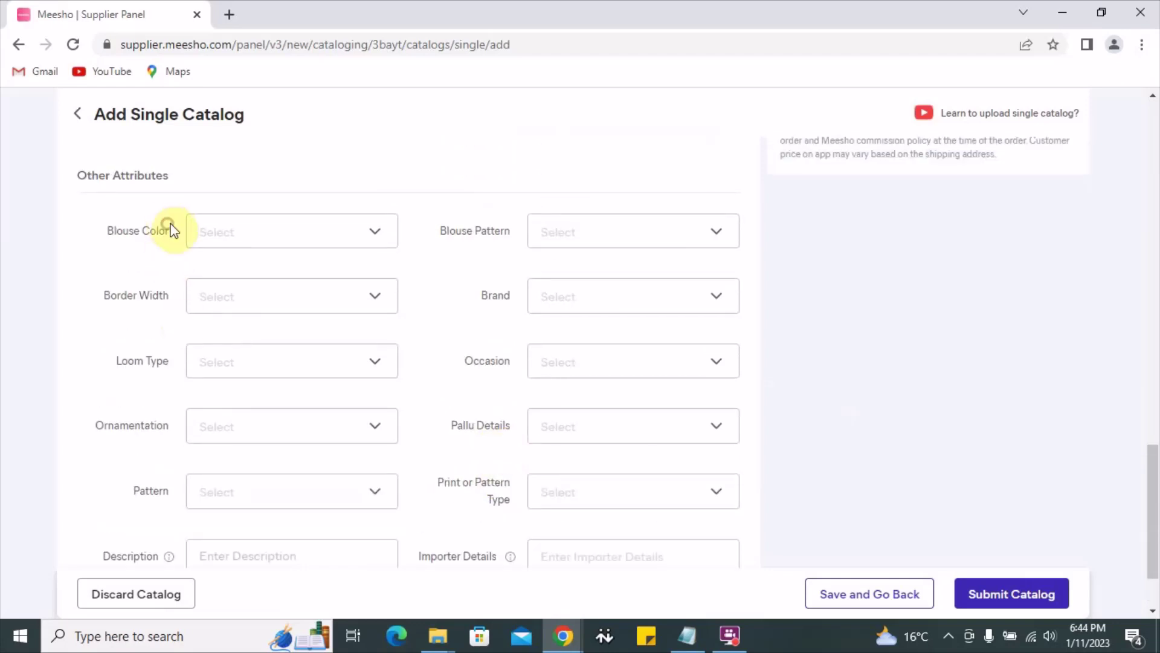
drag(447, 231, 514, 239)
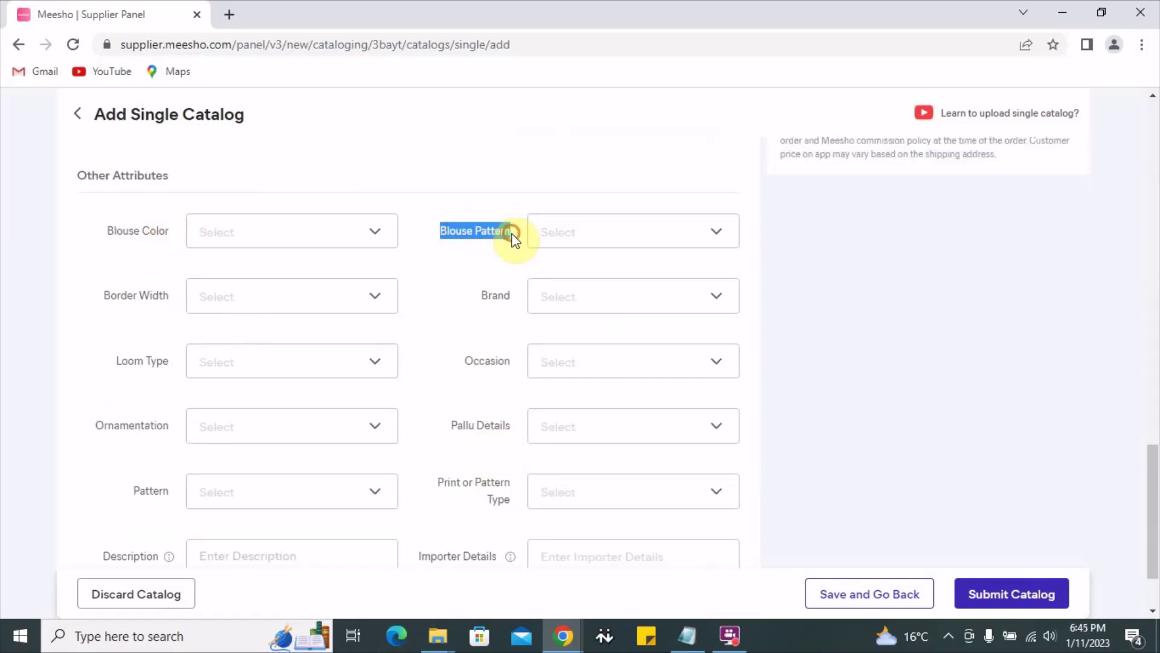
click(447, 340)
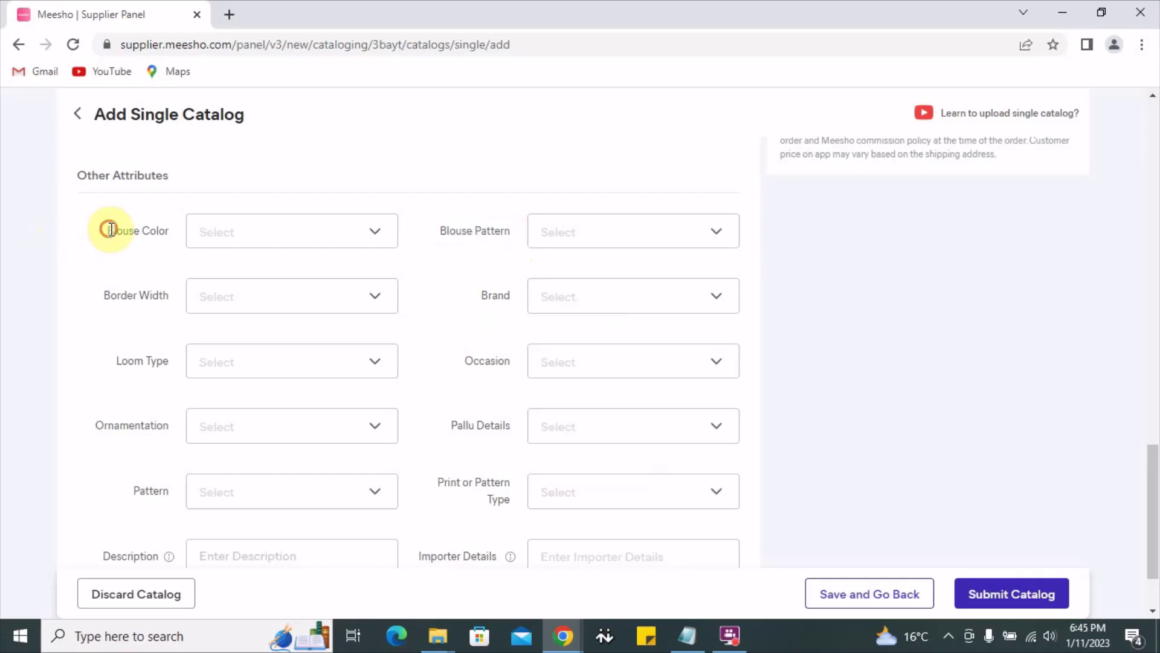
drag(110, 230, 181, 234)
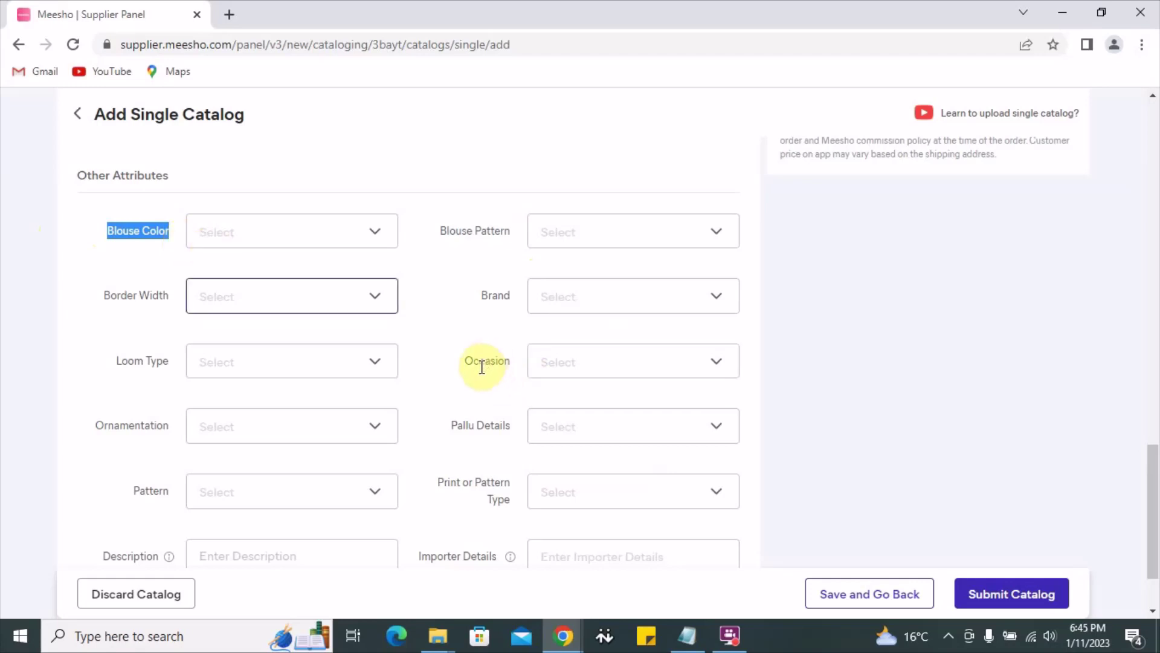
click(259, 225)
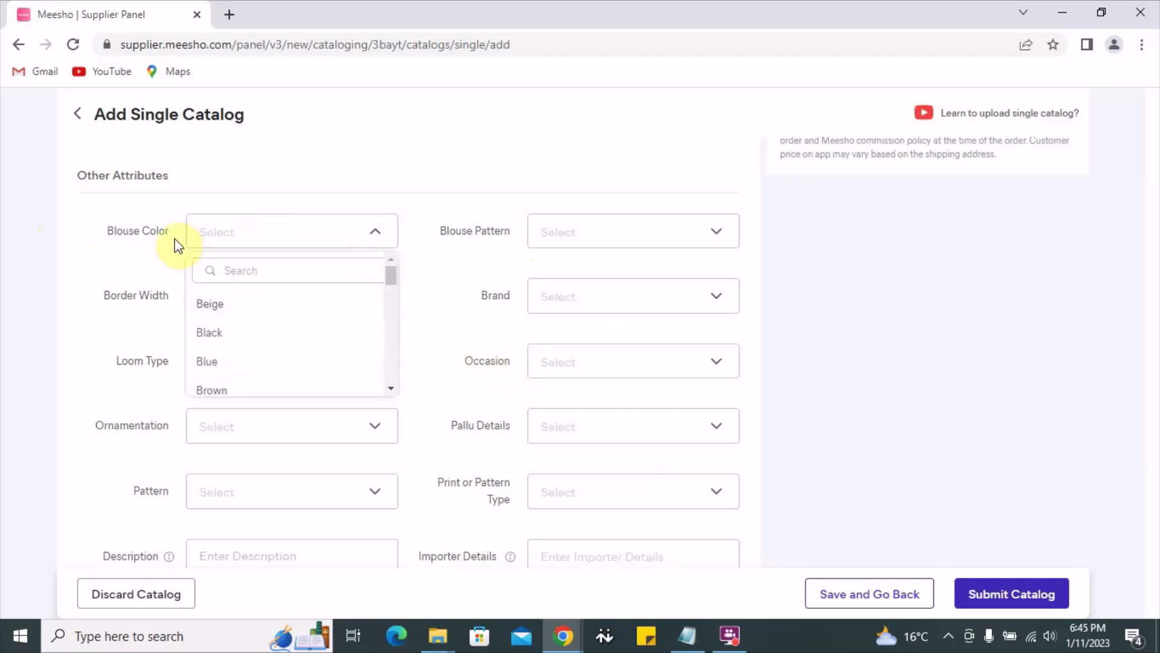
click(127, 252)
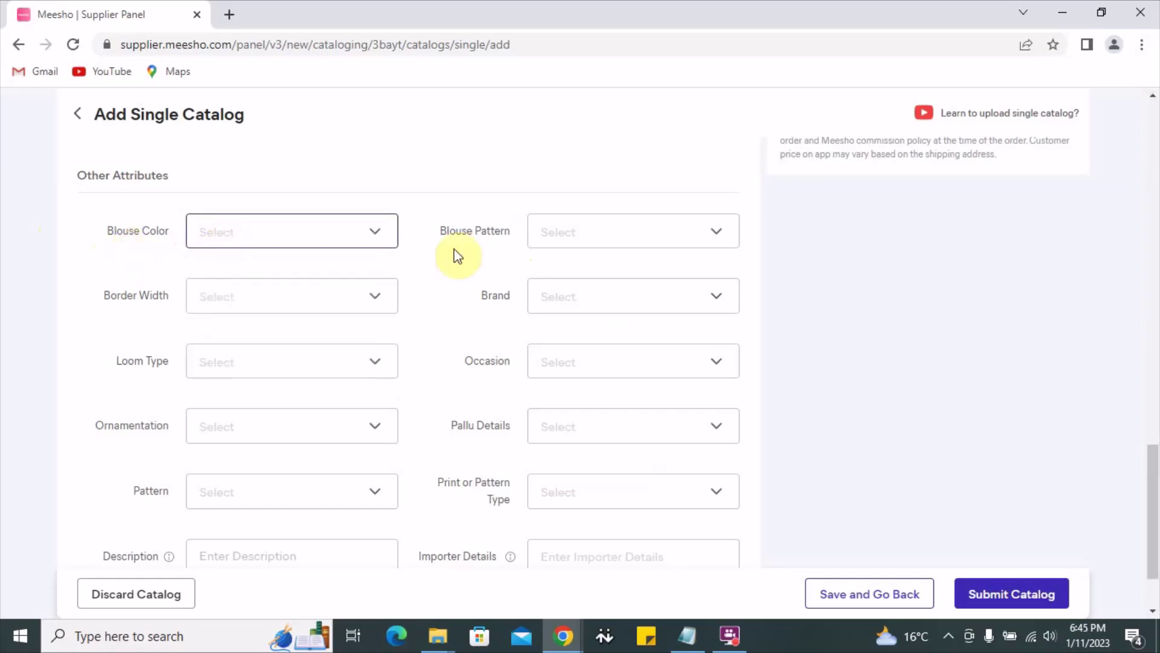
click(571, 237)
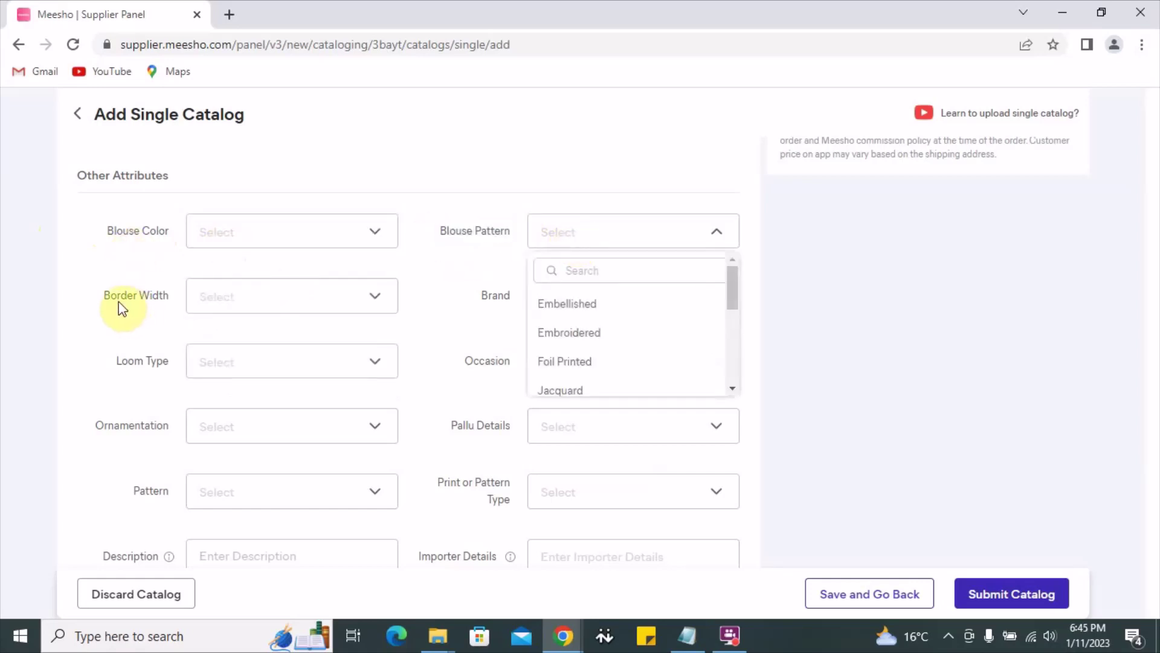
- Look through the available choices for the Brand attribute, leaving it unset
click(487, 299)
click(568, 297)
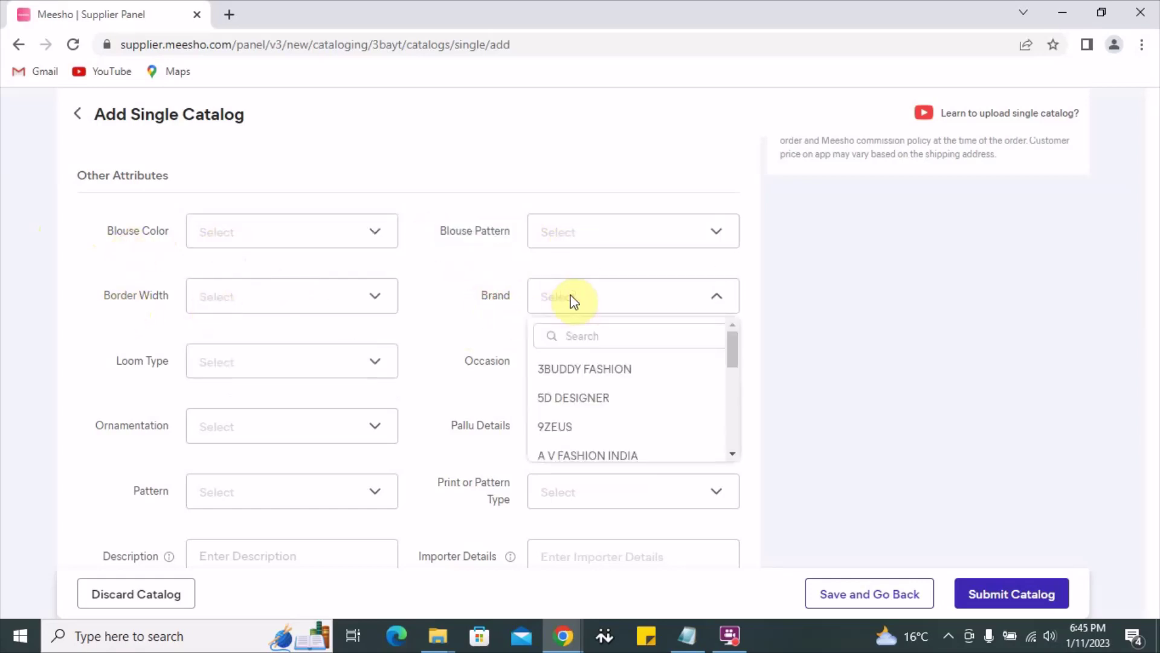
scroll(734, 347, down, 5)
scroll(736, 409, down, 7)
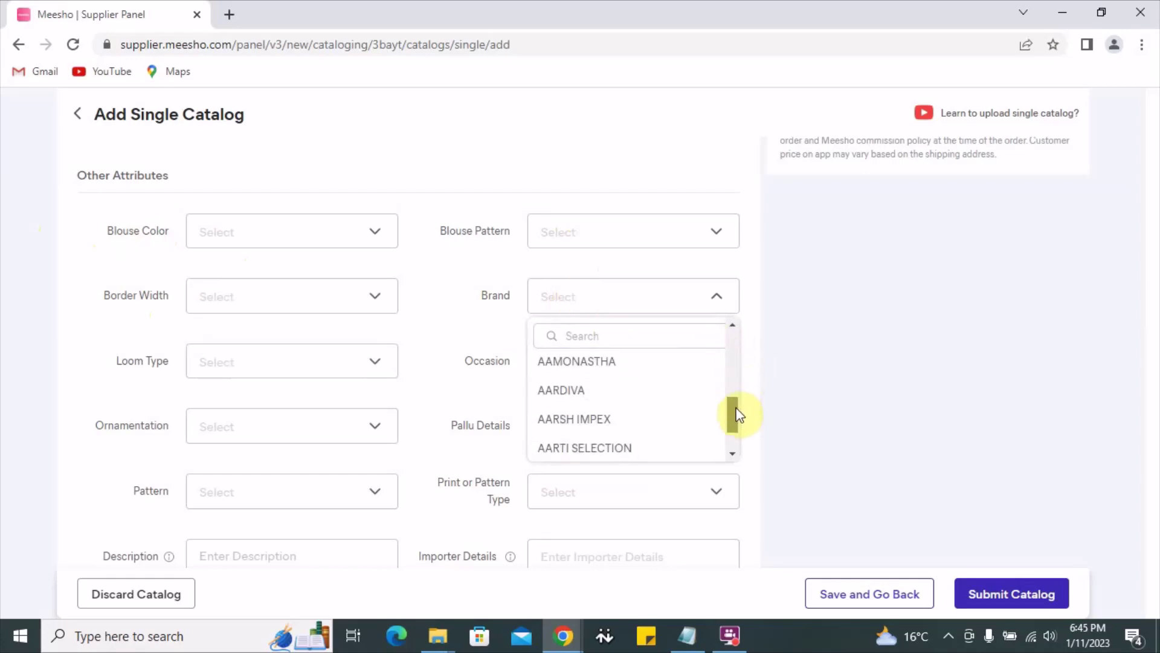
click(733, 463)
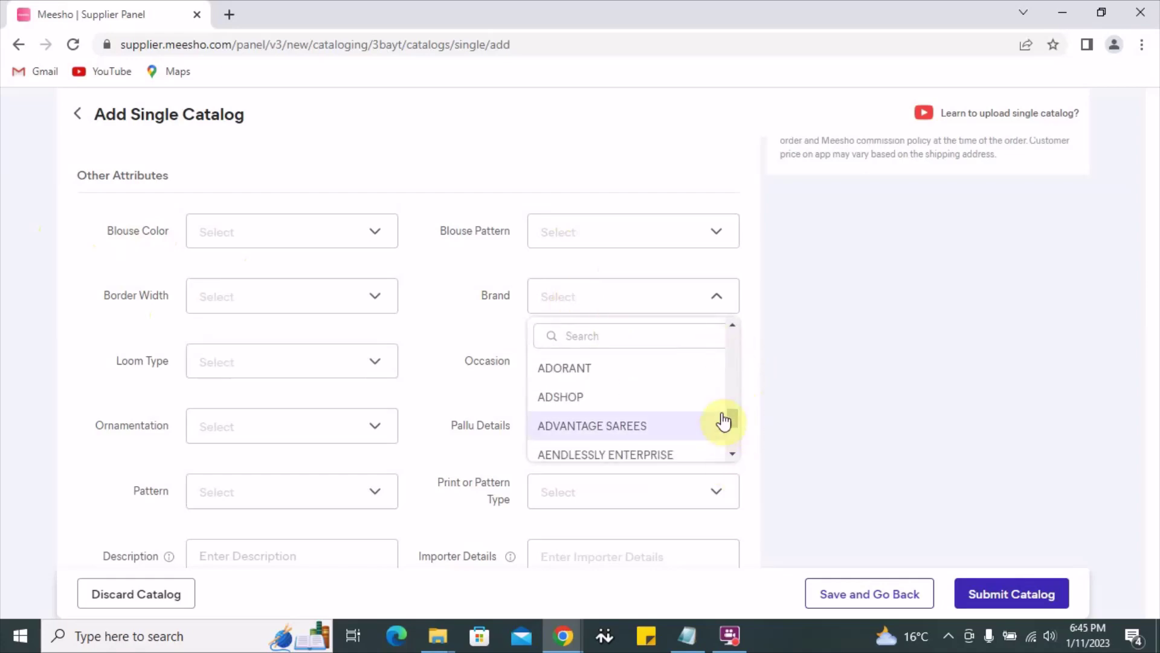
scroll(733, 423, down, 6)
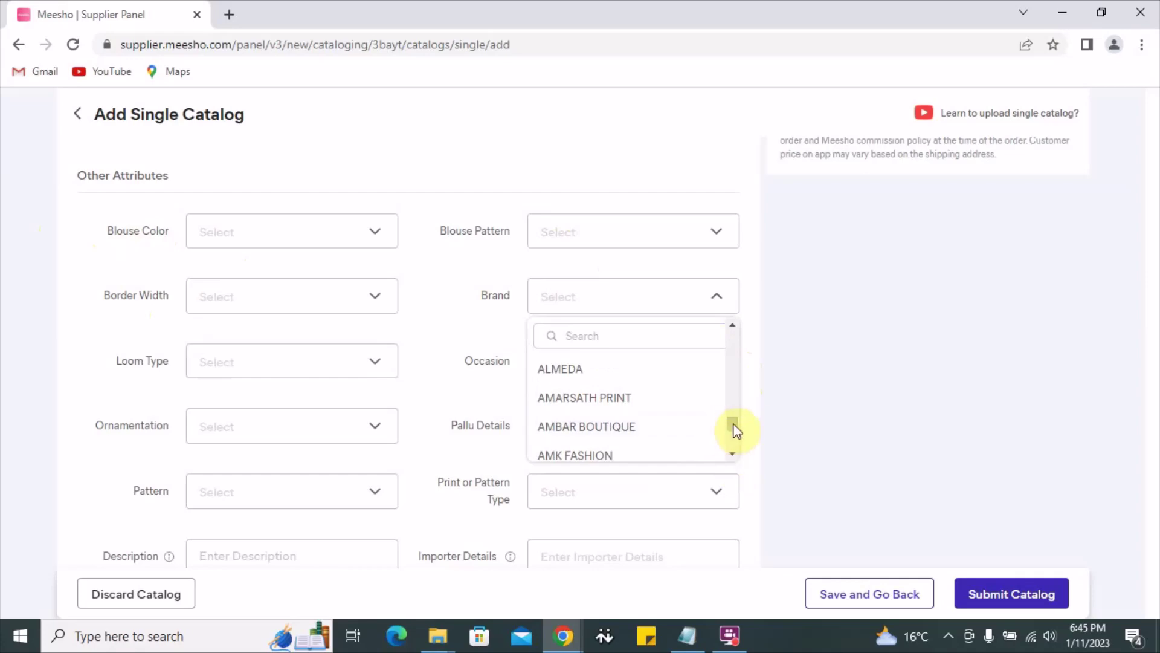
click(760, 423)
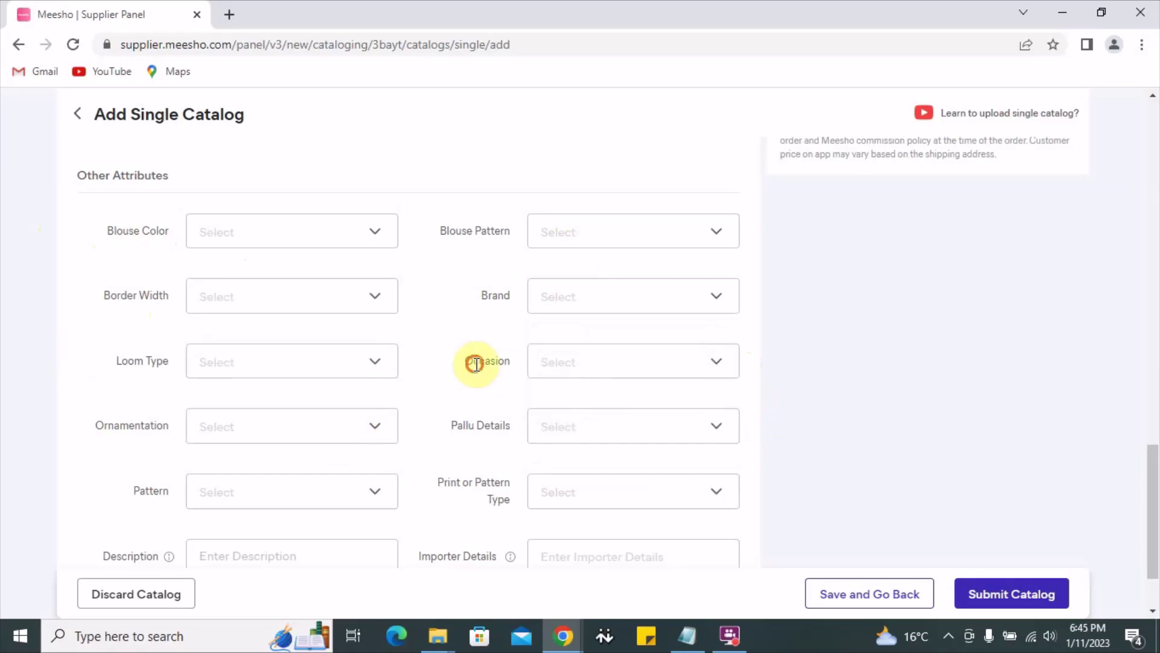
- Set the saree's Occasion attribute to Daily
click(646, 373)
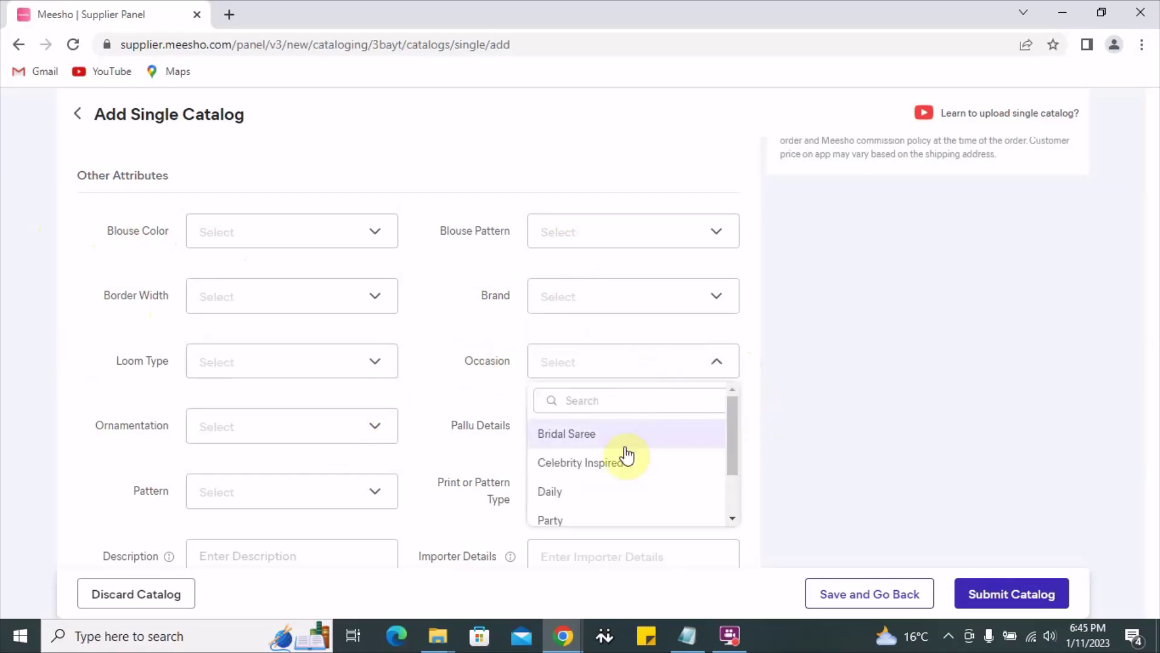
click(617, 439)
click(627, 361)
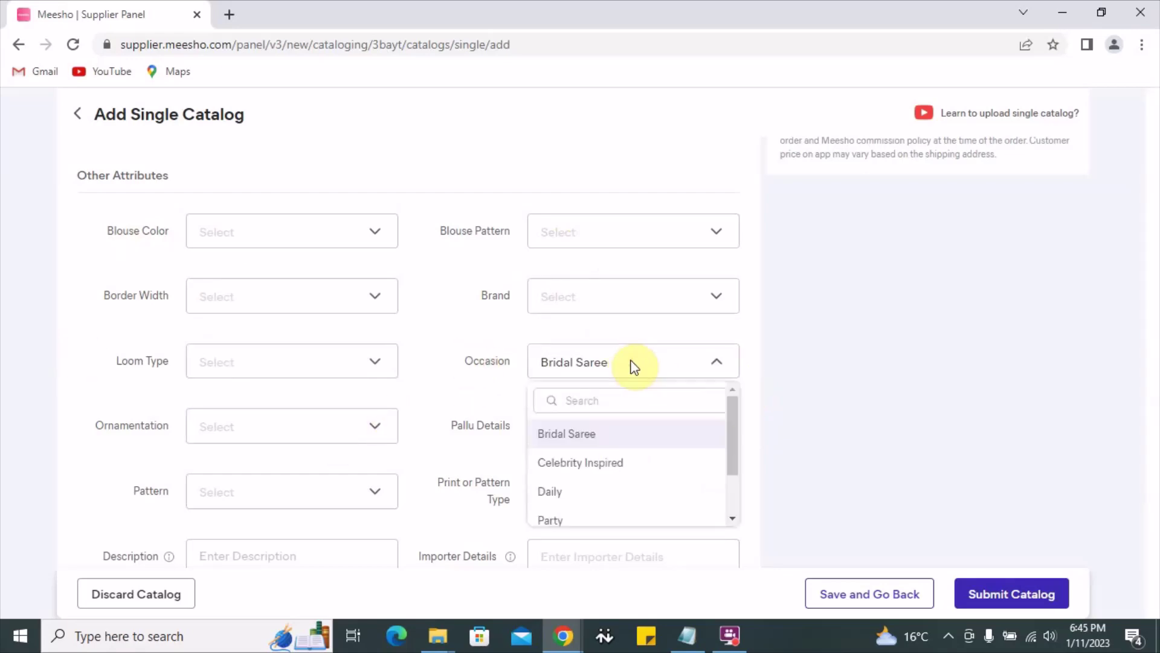
scroll(629, 446, down, 2)
click(592, 428)
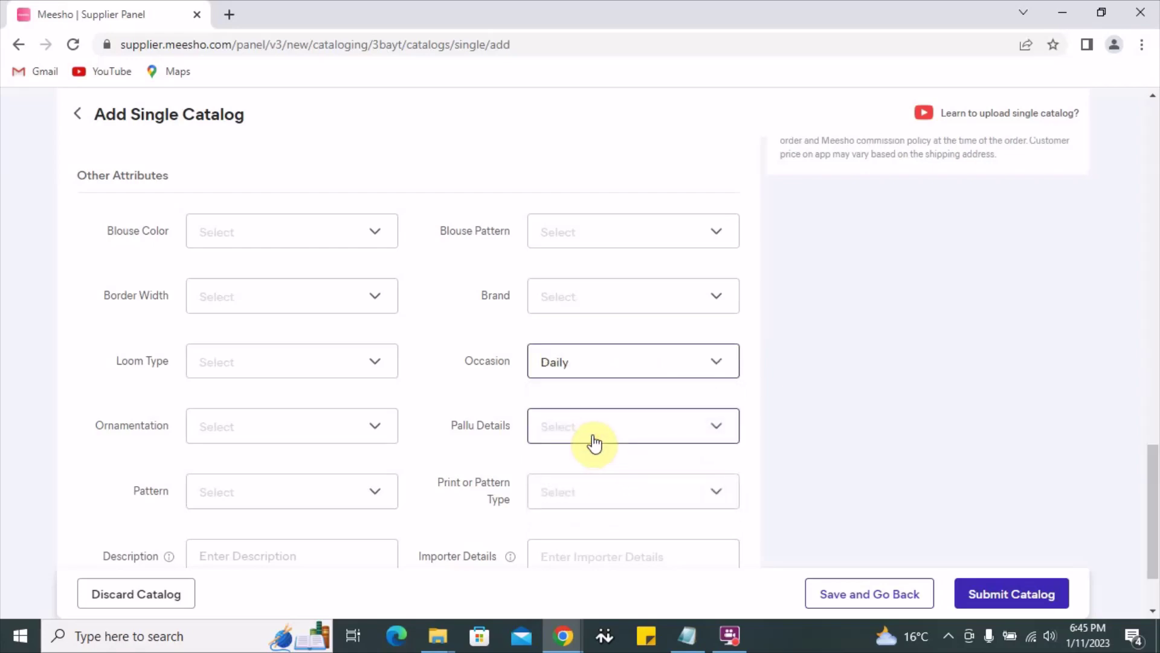
- Set the saree's Pattern attribute to Printed
scroll(427, 396, down, 2)
click(331, 390)
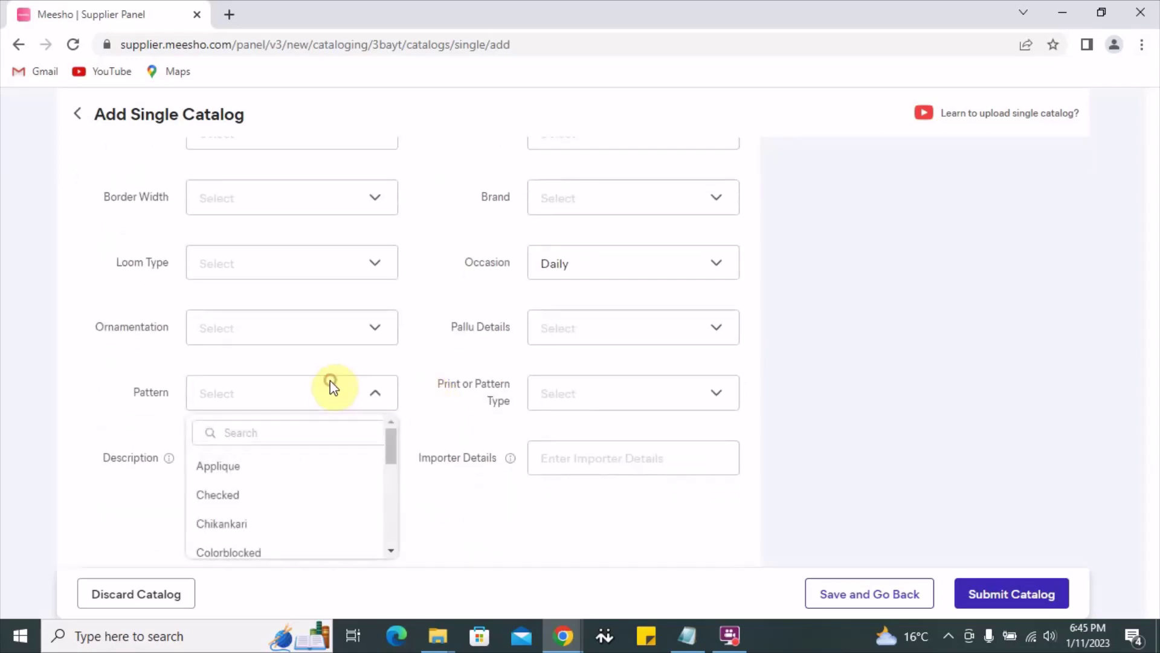
scroll(282, 507, down, 2)
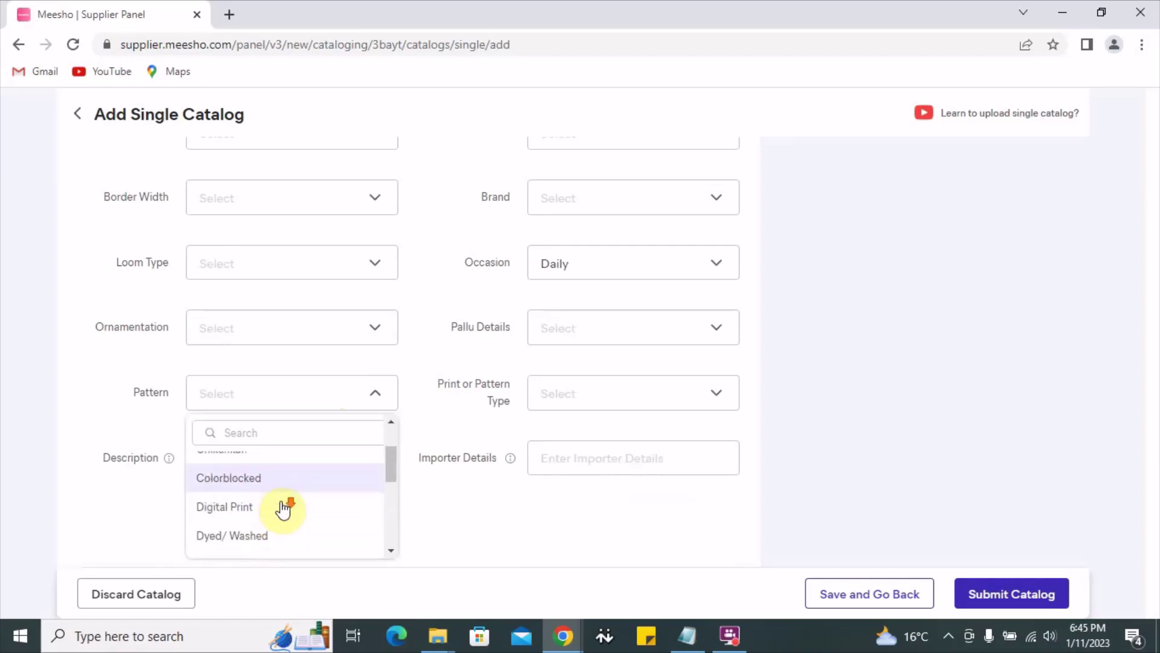
scroll(284, 509, down, 2)
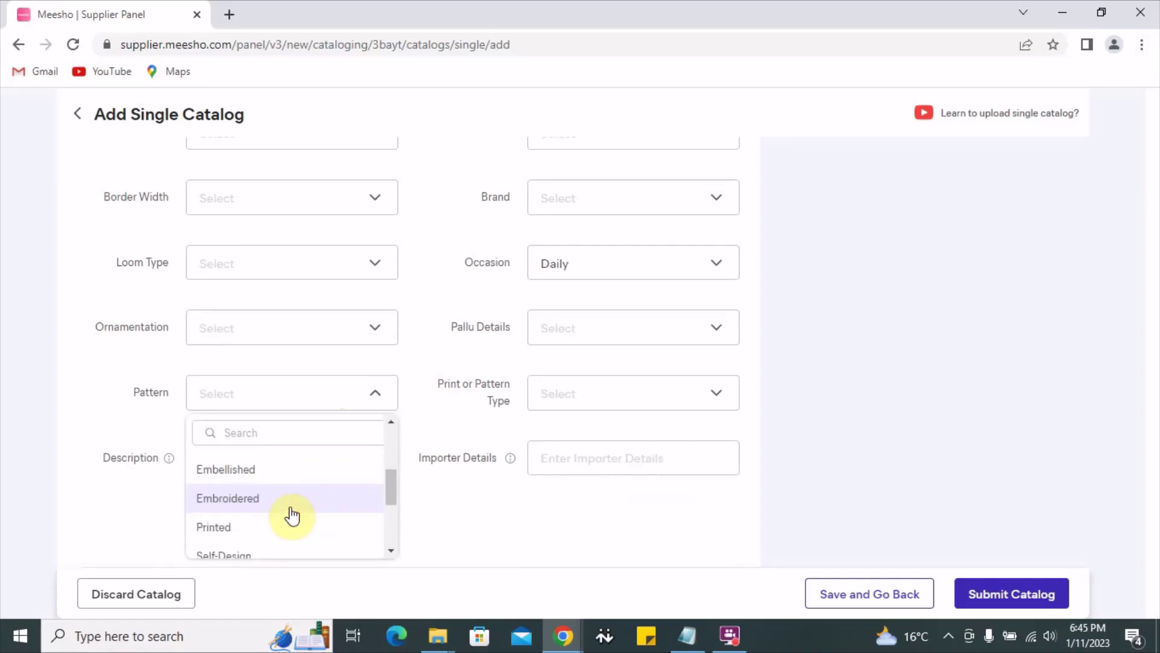
click(284, 529)
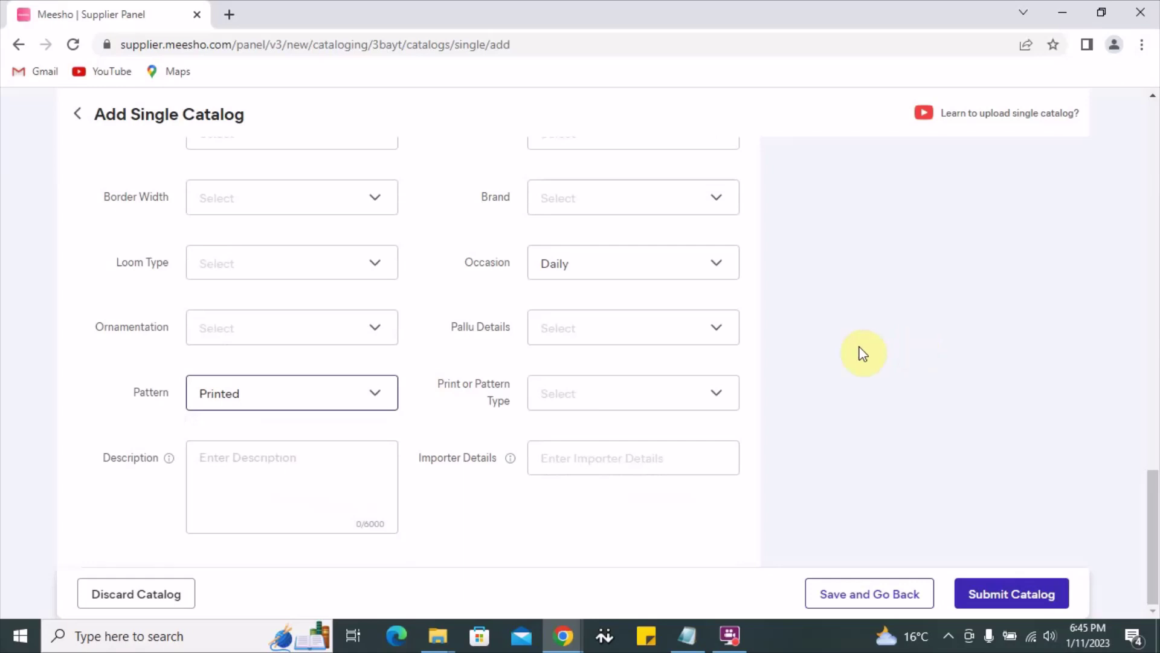
- Enter the product description "Festival Wear Classy Saree For Daily Casual."
click(253, 482)
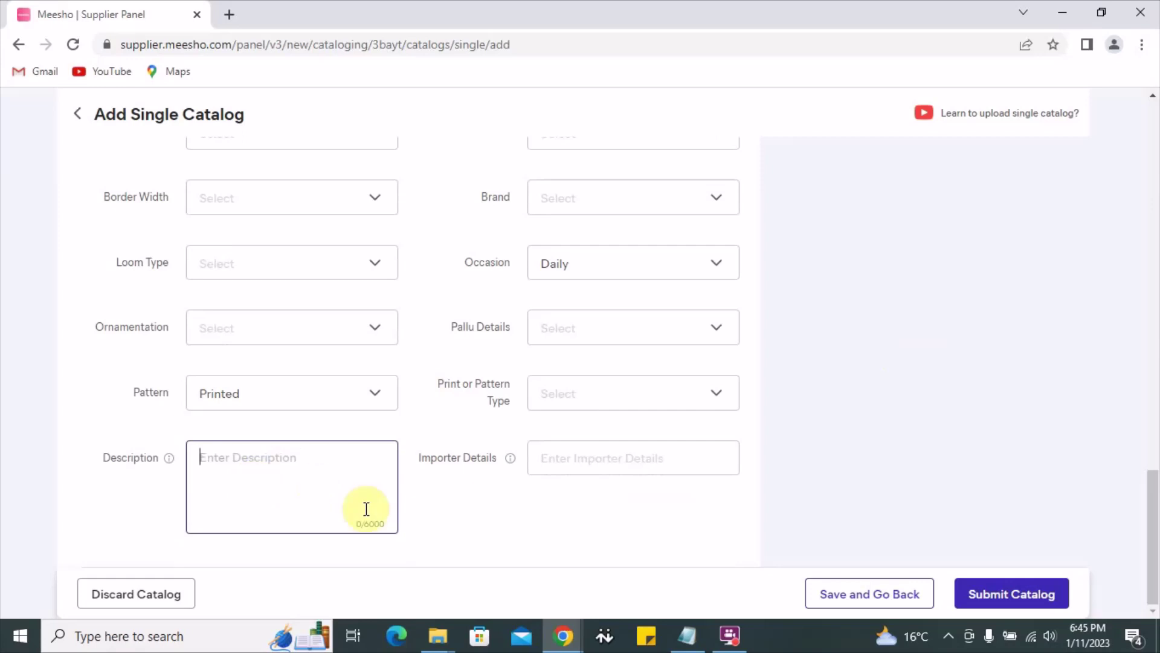
drag(363, 523, 408, 527)
click(345, 482)
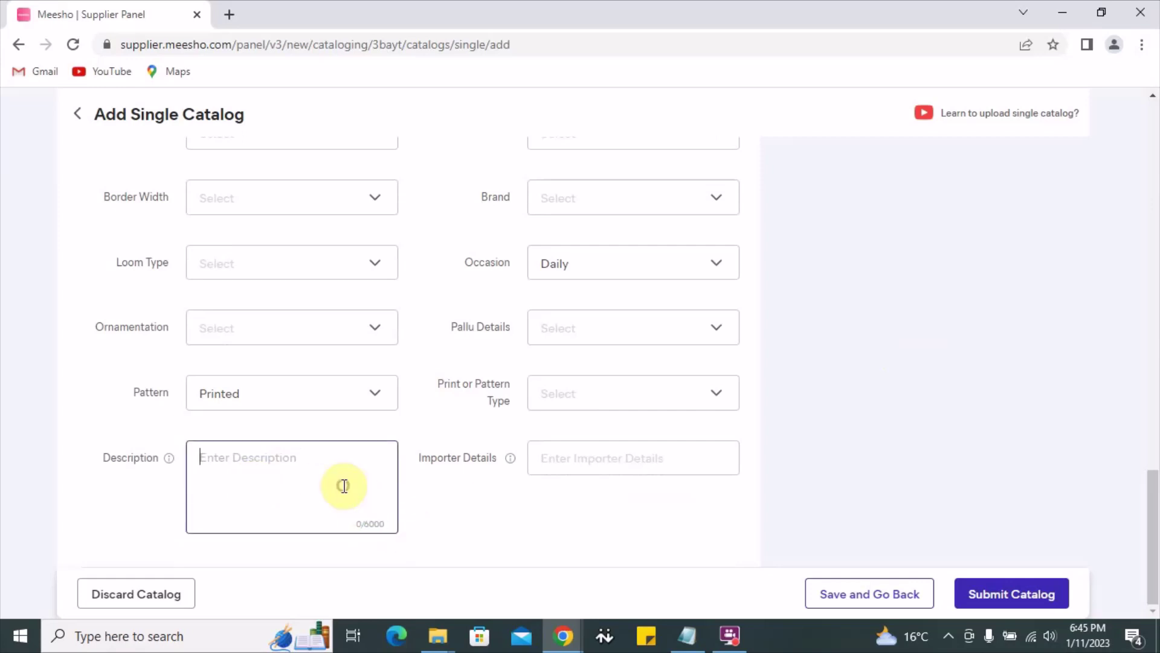
click(398, 531)
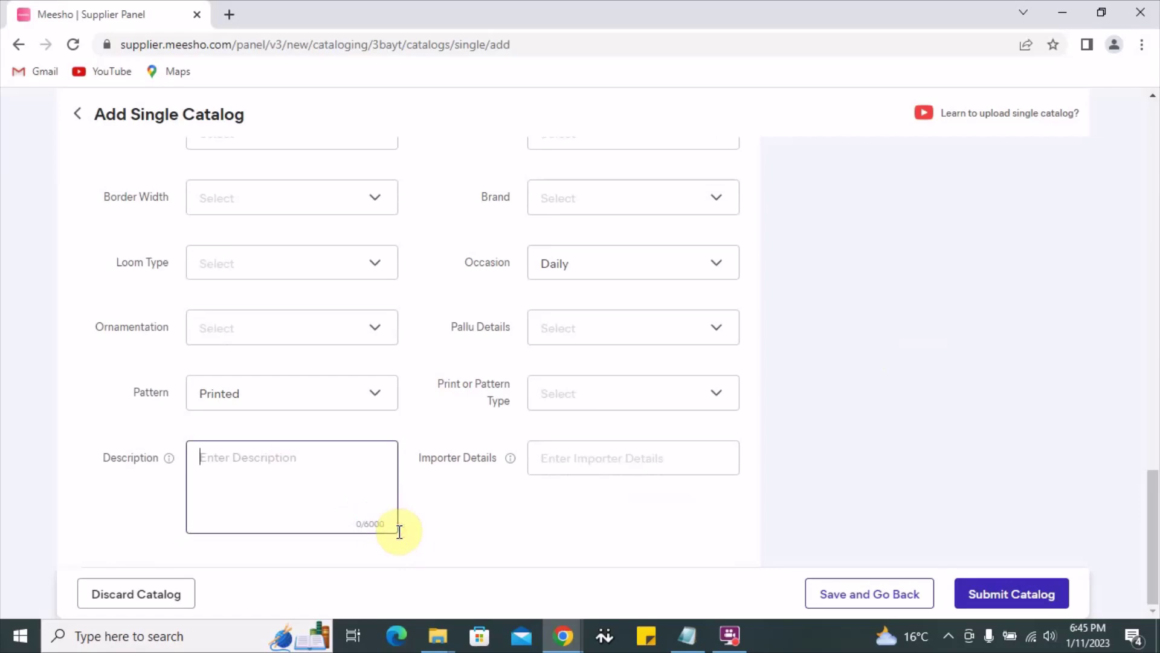
click(319, 482)
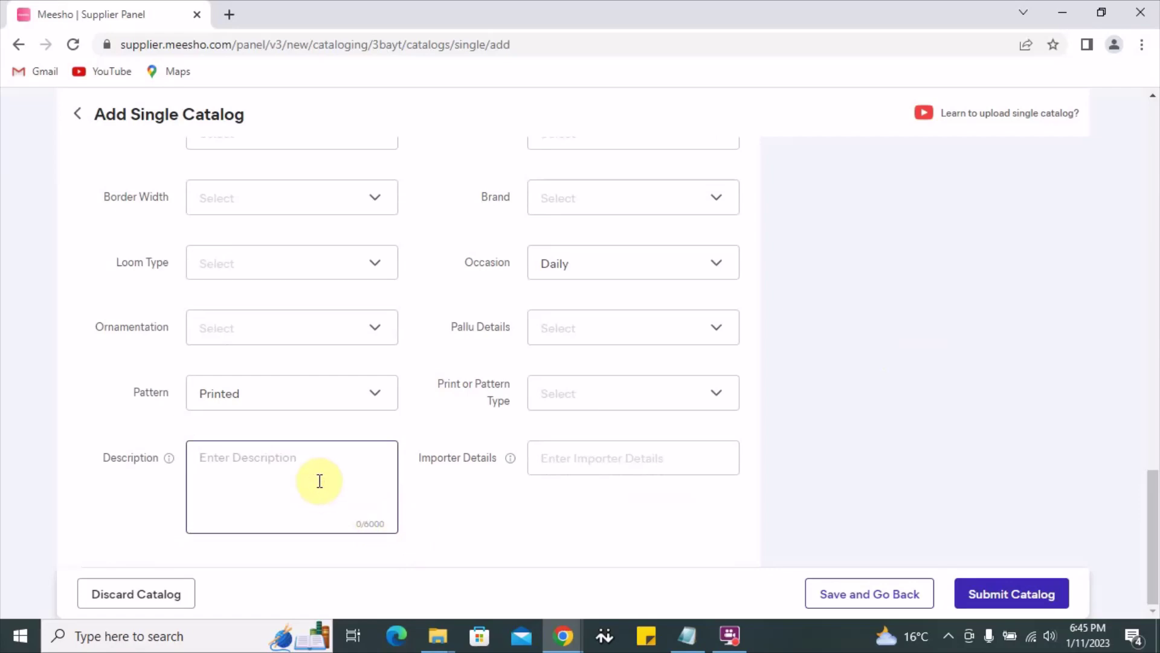
text(Festival Wear Classy)
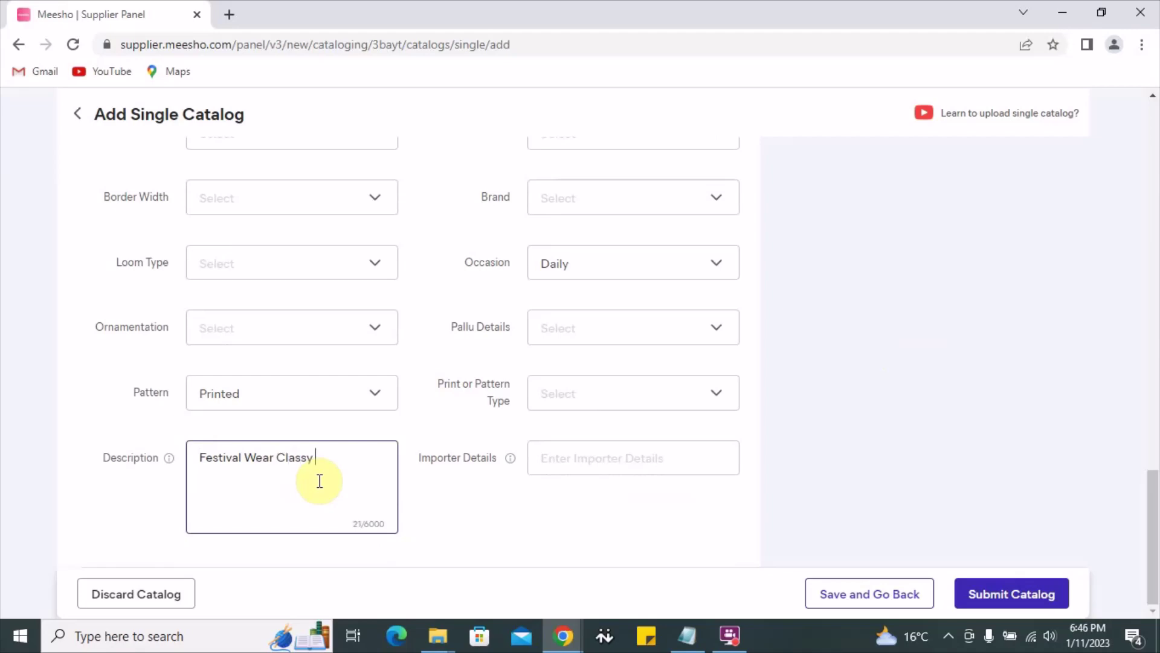
text(ee For Daily Casual.)
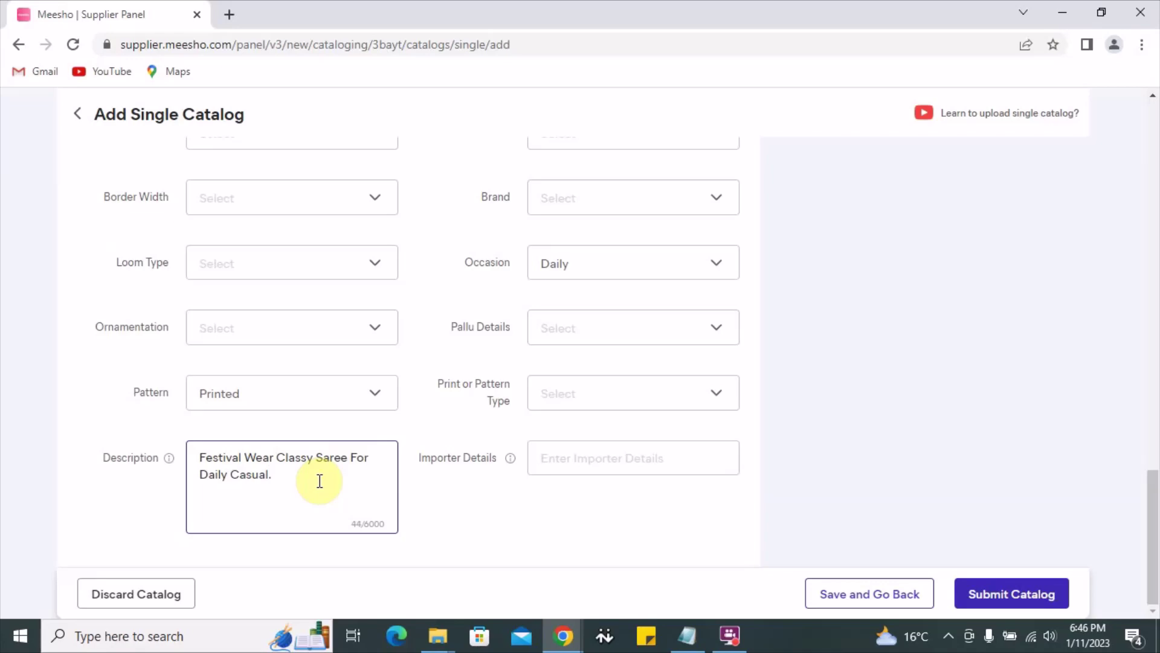
double_click(125, 459)
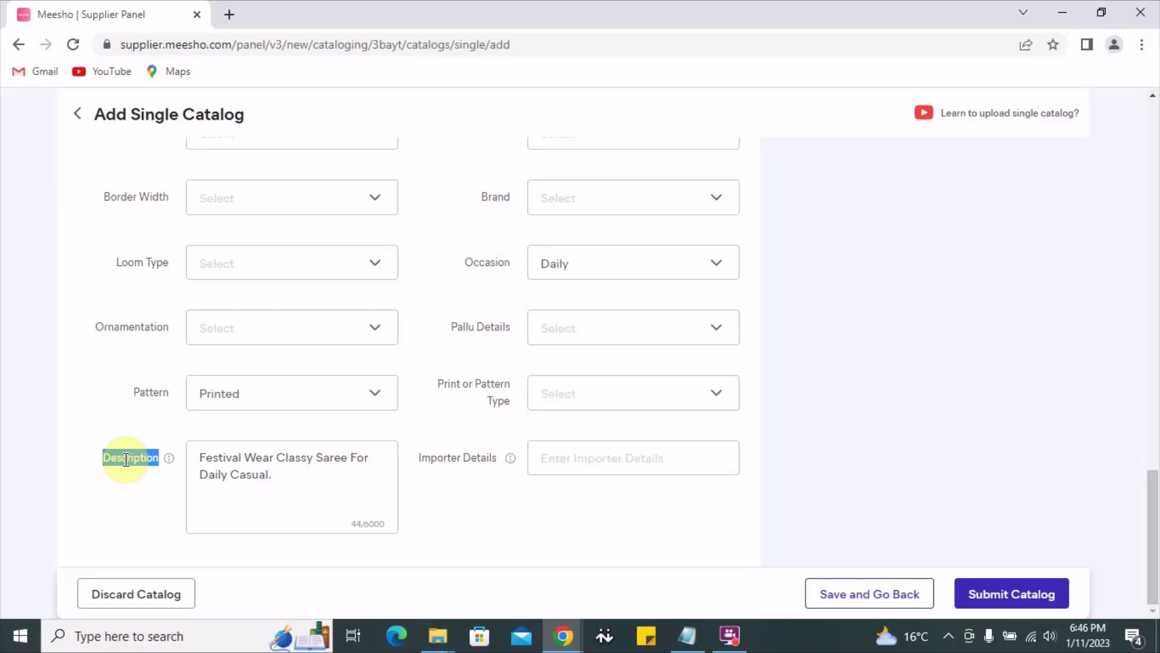
click(307, 488)
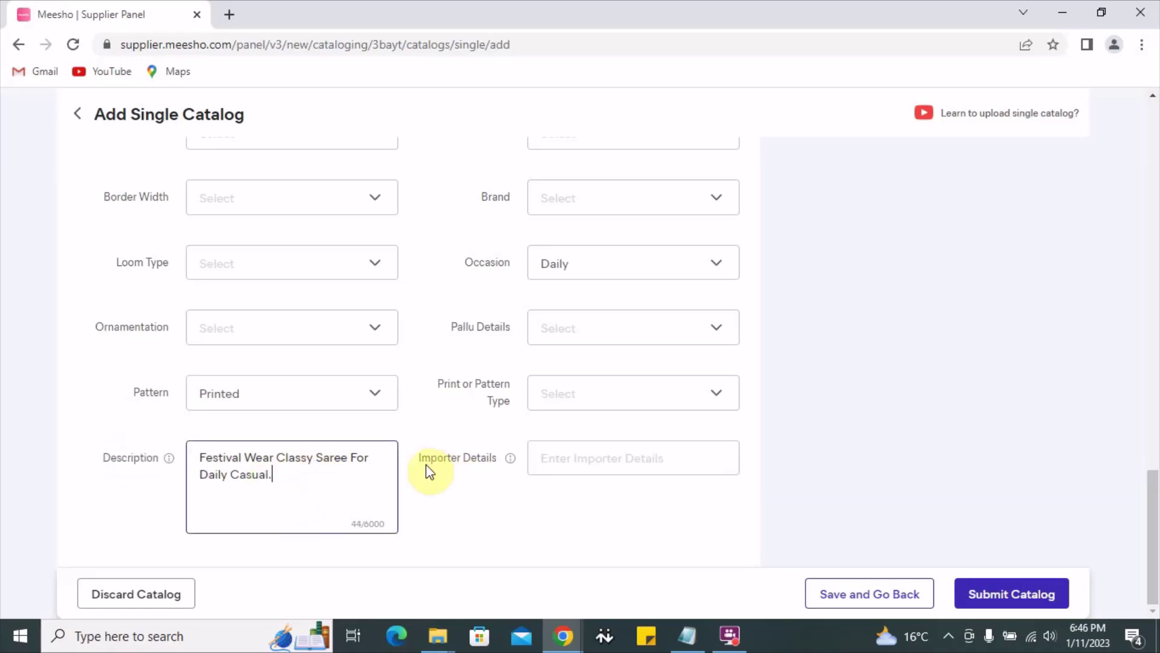
- Leave the importer details blank, save the catalog without submitting it and go back to the catalog uploads
drag(419, 460, 493, 459)
mouse_move(509, 459)
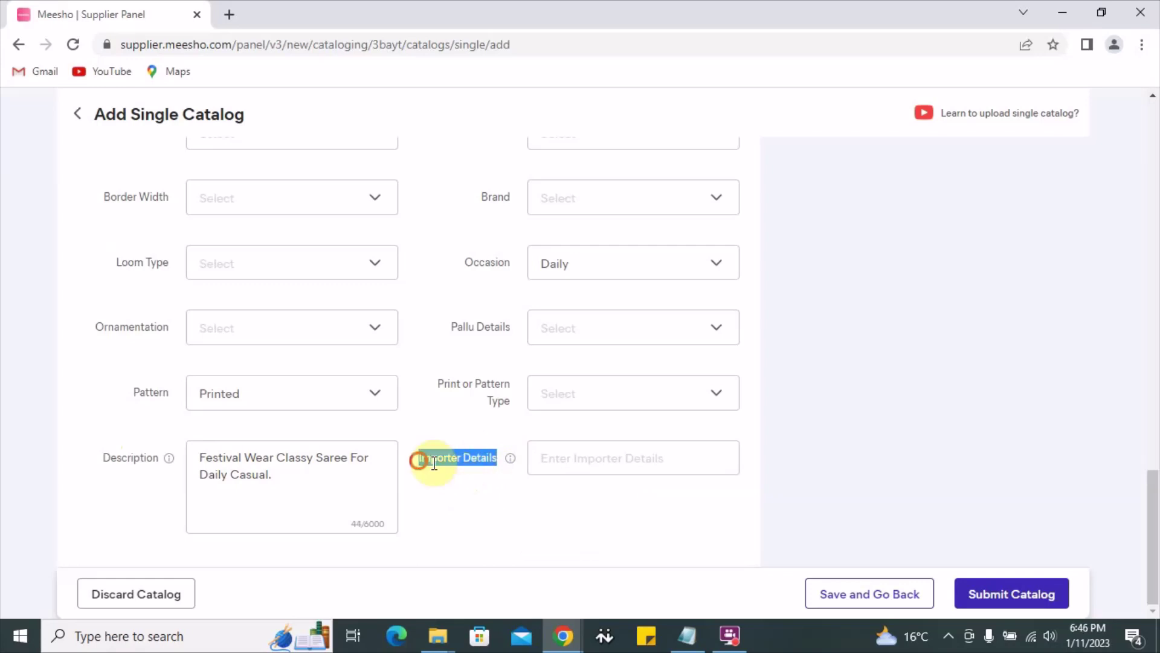
click(571, 458)
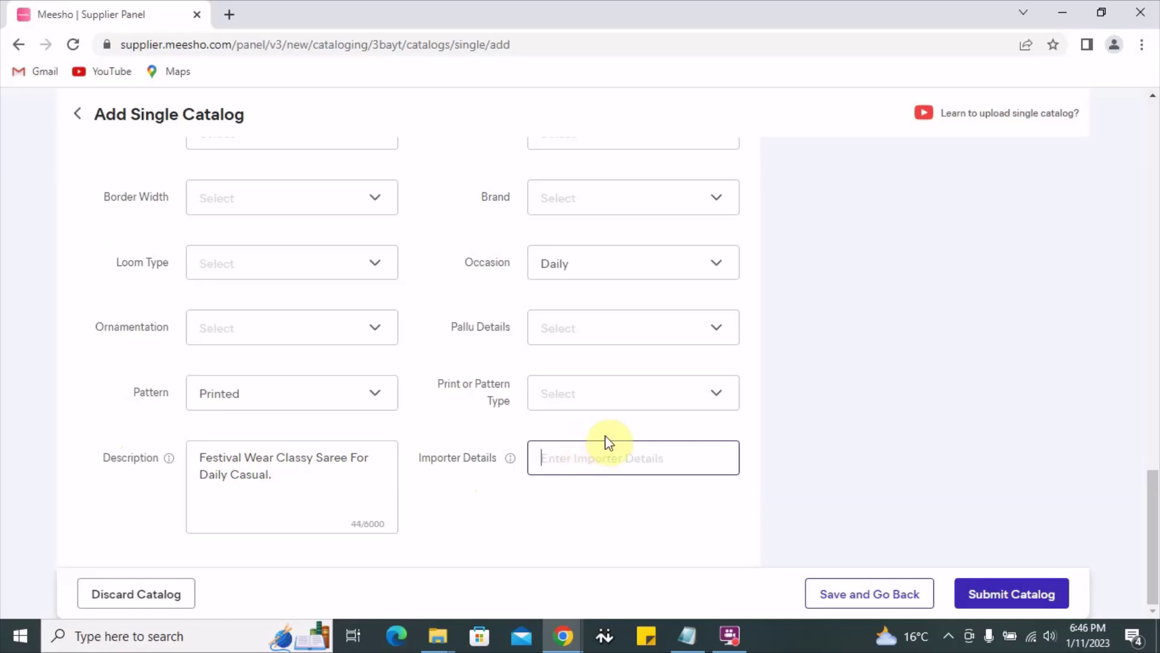
click(881, 599)
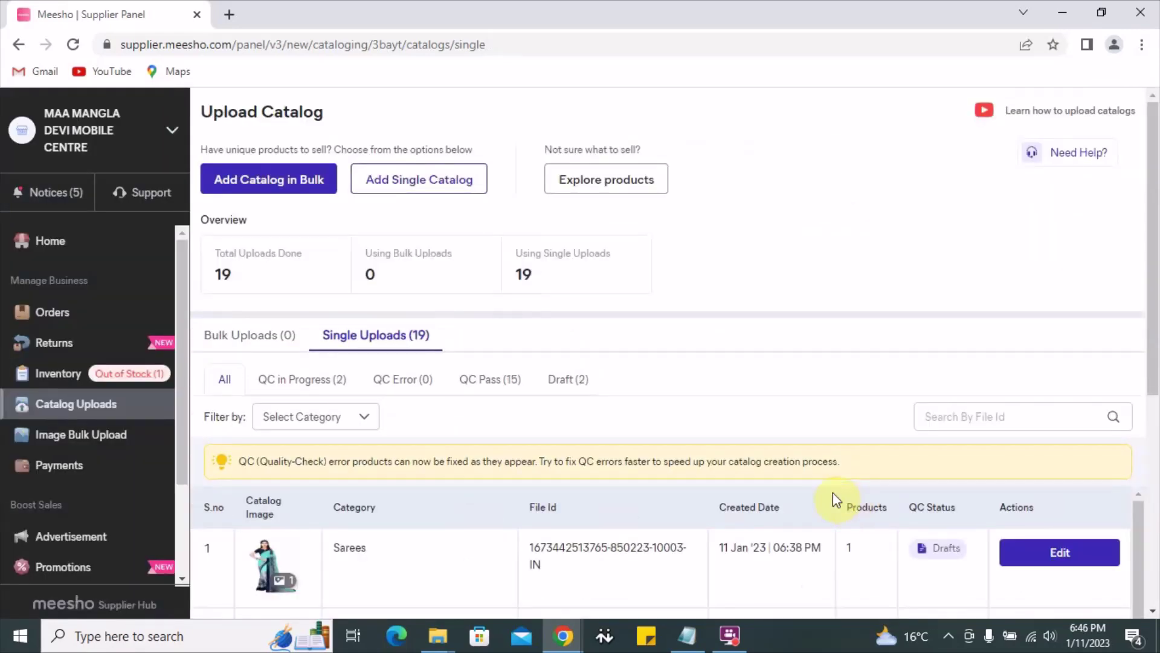
- Examine the QC status of the saree draft and the earlier single uploads
scroll(833, 492, down, 3)
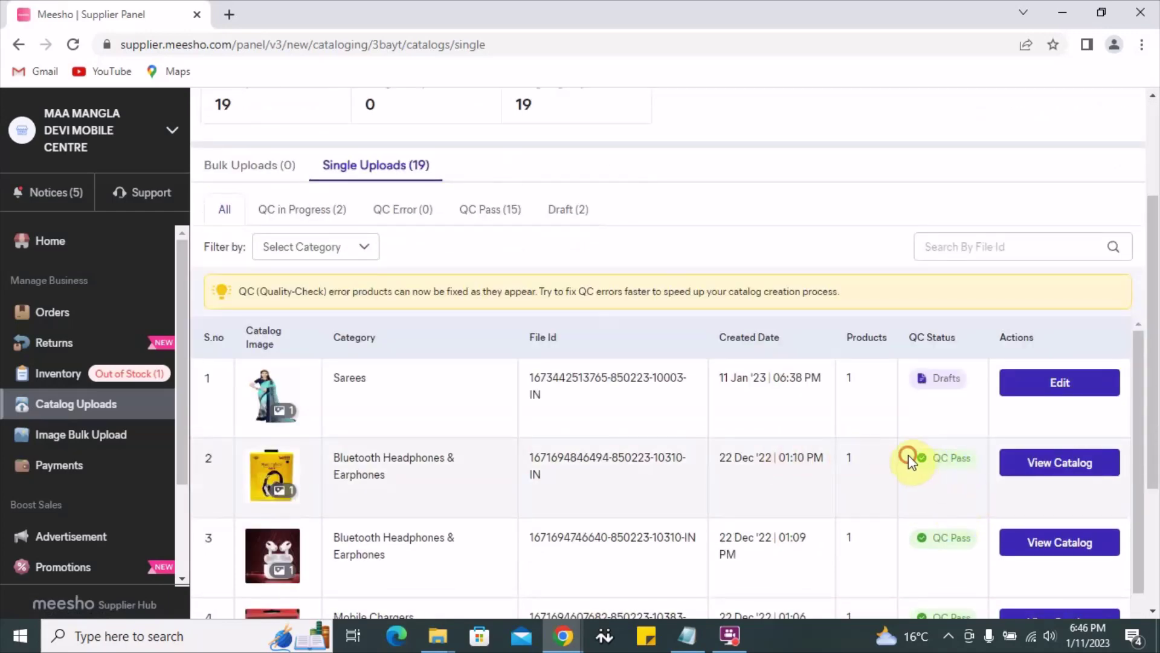
drag(908, 455, 974, 458)
drag(907, 332, 967, 343)
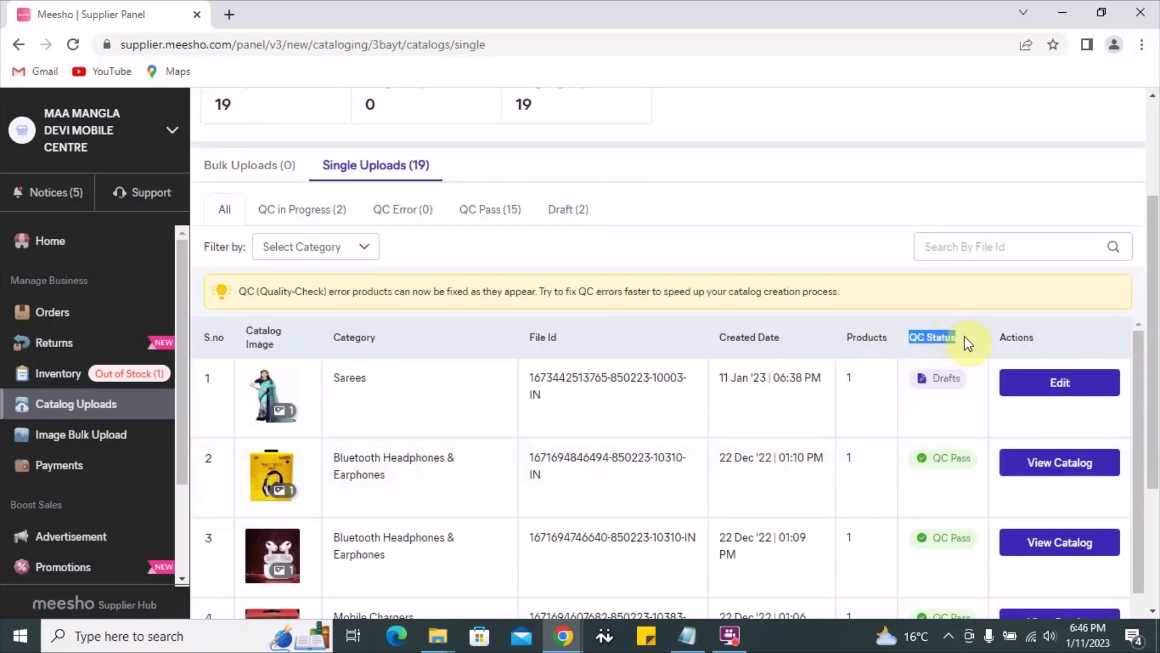
scroll(920, 477, up, 1)
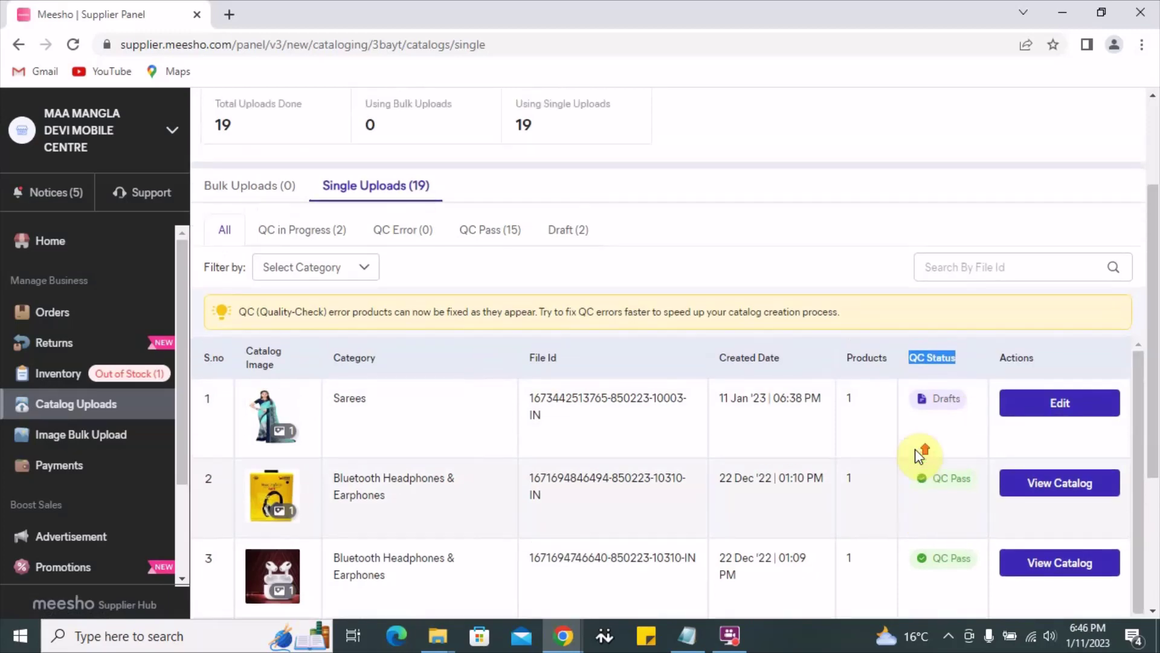
scroll(919, 456, up, 1)
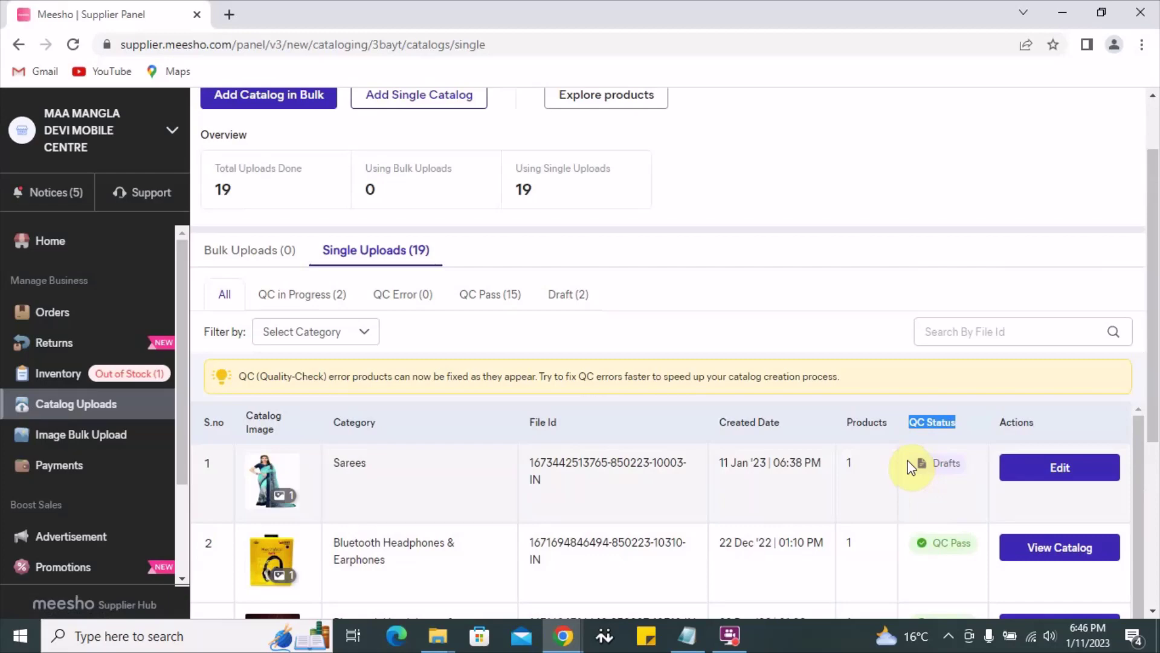
scroll(946, 483, down, 1)
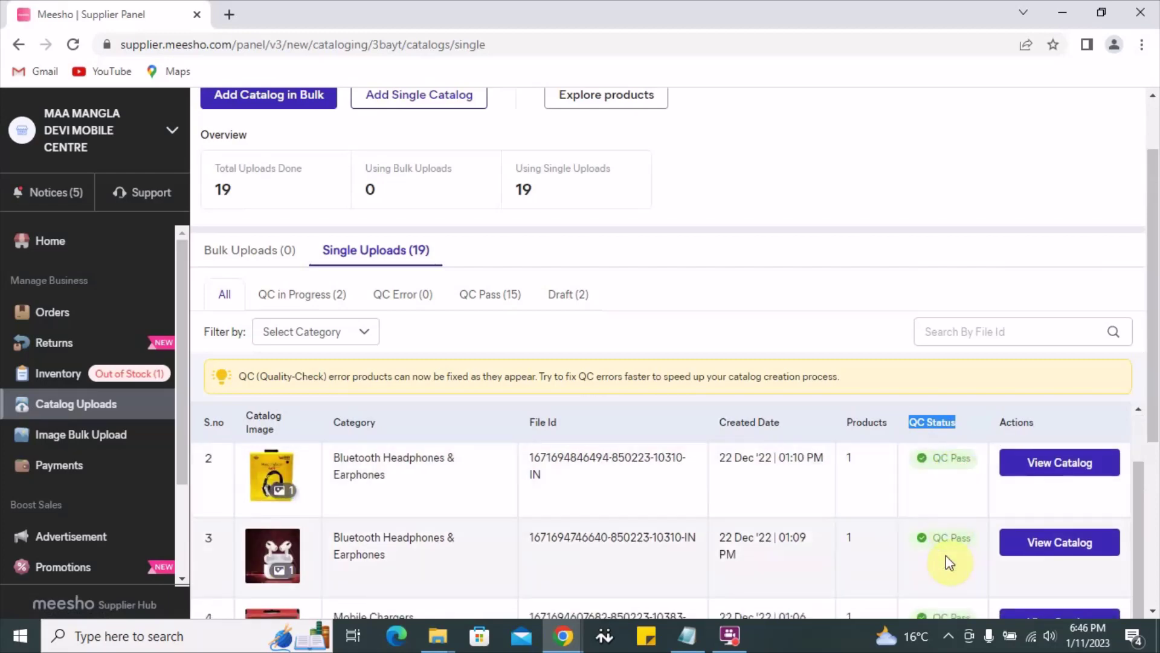
drag(899, 540, 982, 542)
scroll(979, 542, down, 3)
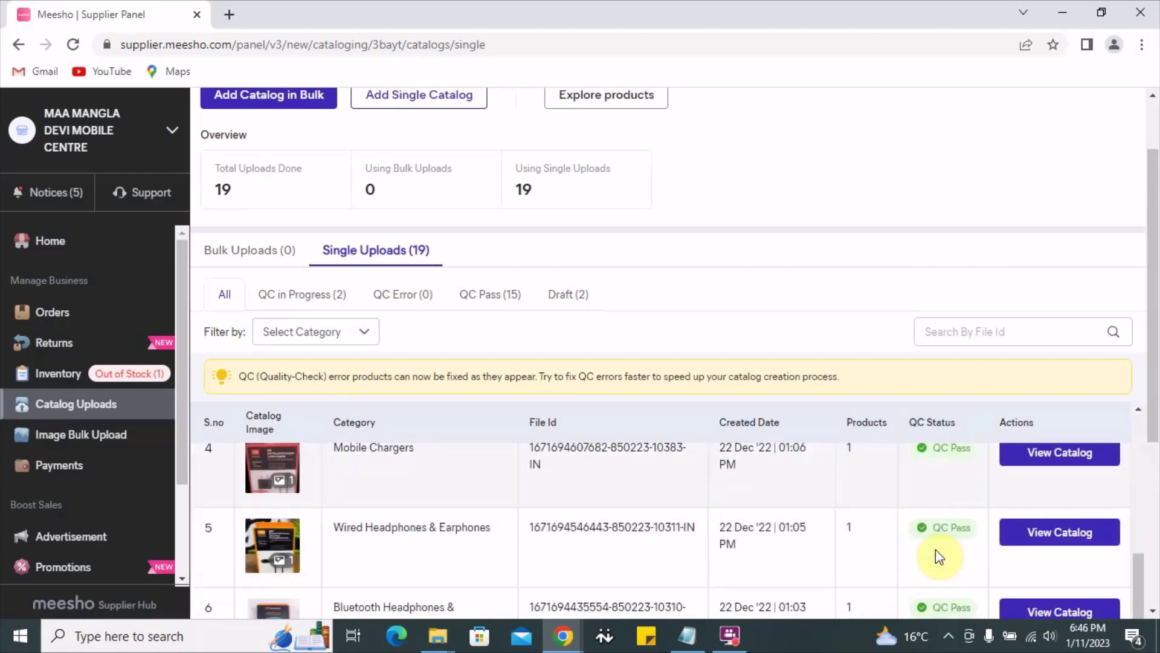
drag(915, 452, 979, 454)
scroll(922, 533, up, 4)
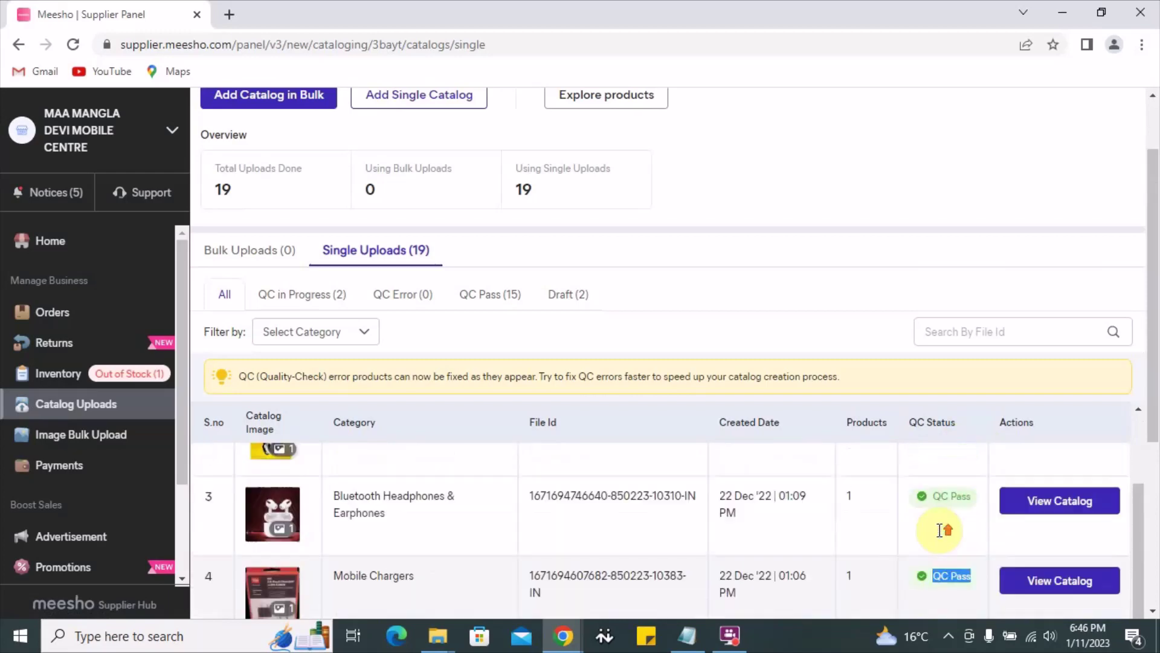
mouse_move(958, 542)
mouse_down()
mouse_move(927, 550)
mouse_move(980, 542)
mouse_up()
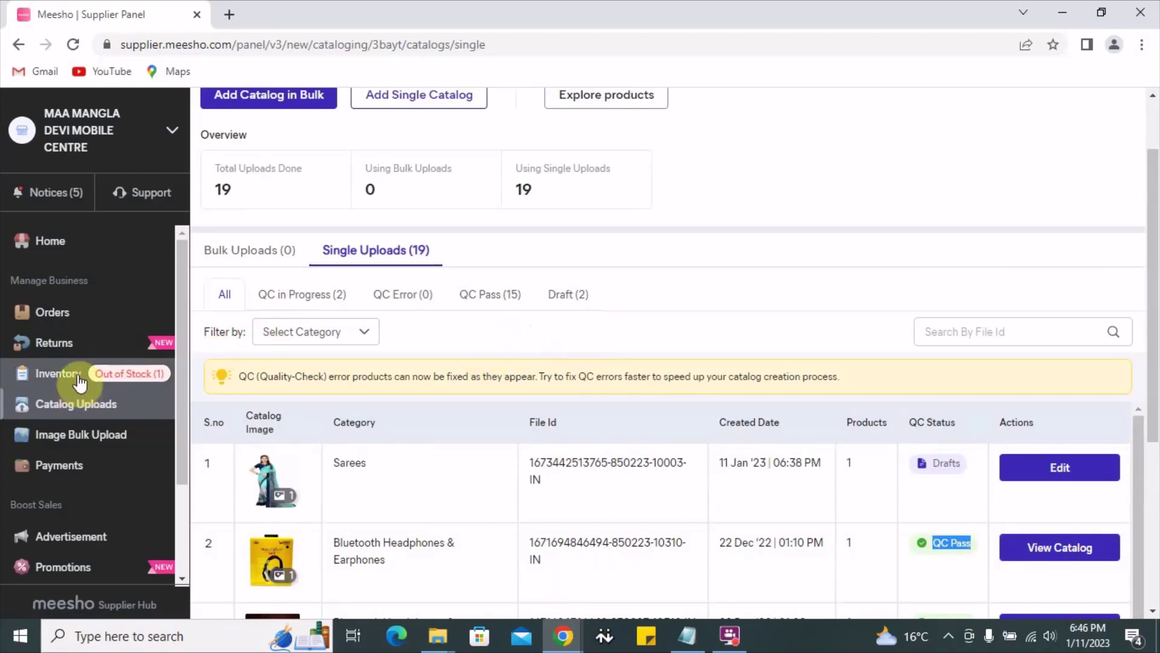
- View the active stock in the Inventory and open a new browser tab
click(24, 378)
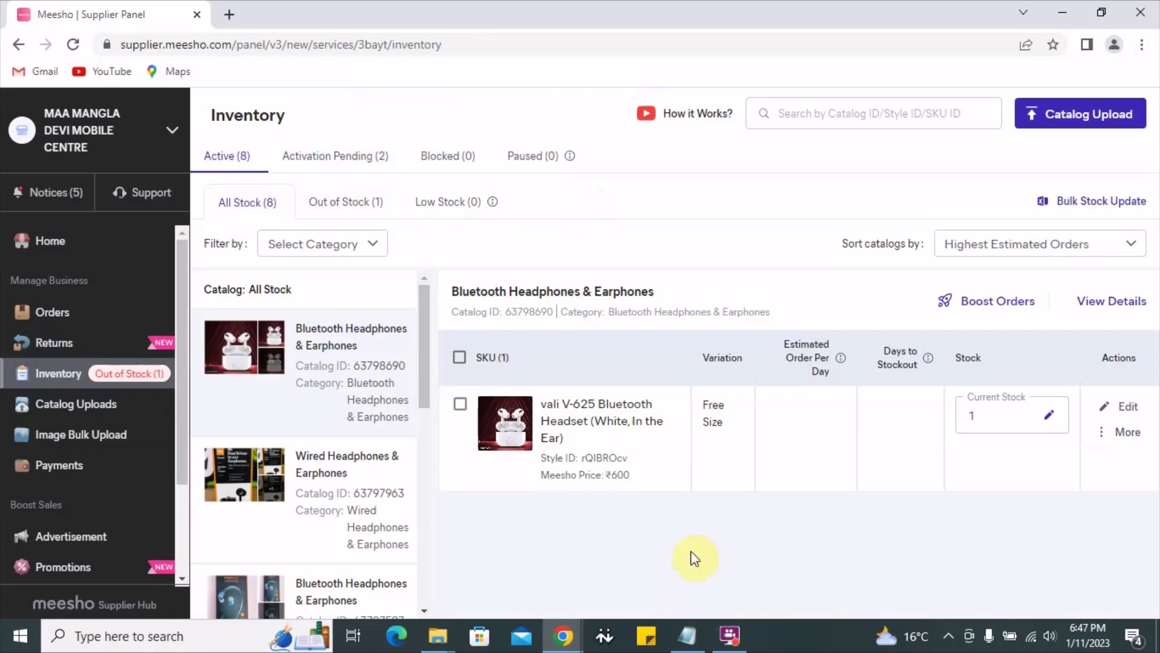
click(230, 14)
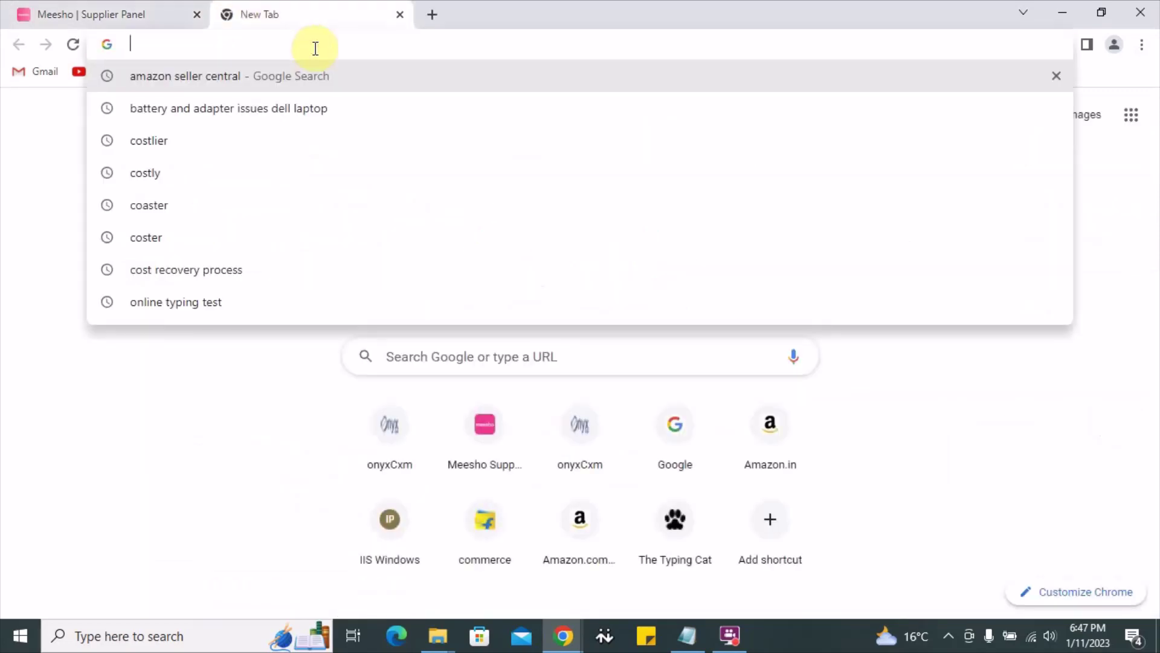